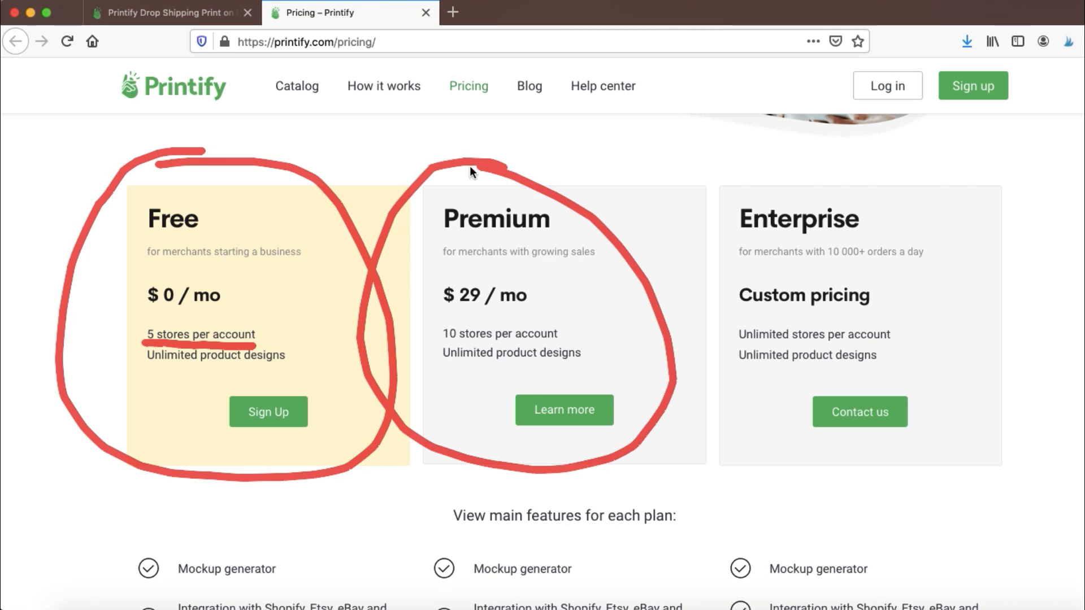
Review the Premium plan's monthly price, store allowance and product discount on the Printify pricing page.
drag(430, 311, 547, 312)
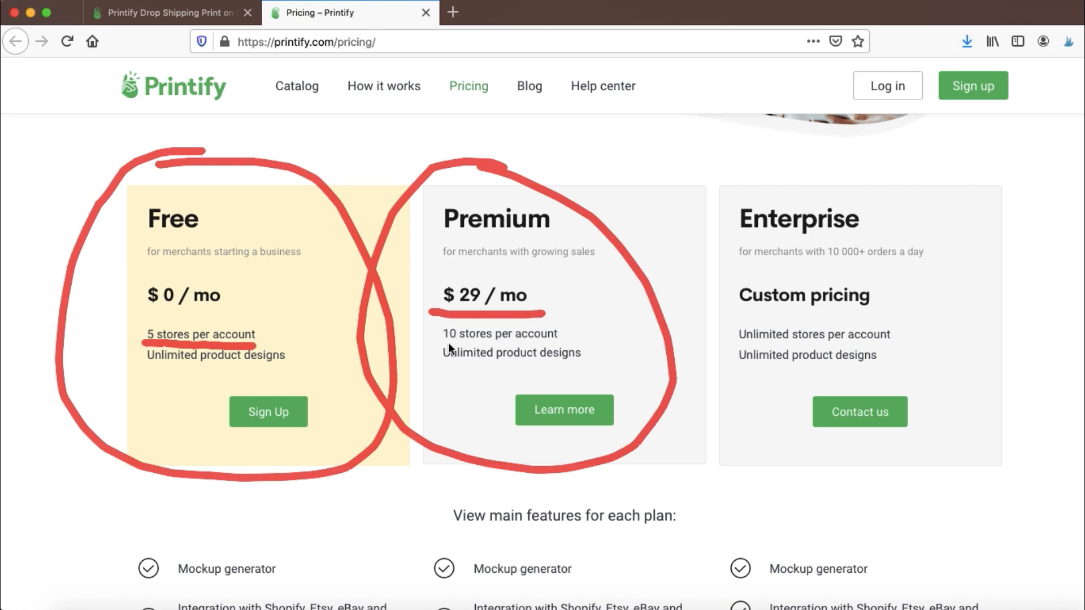
drag(443, 342, 541, 341)
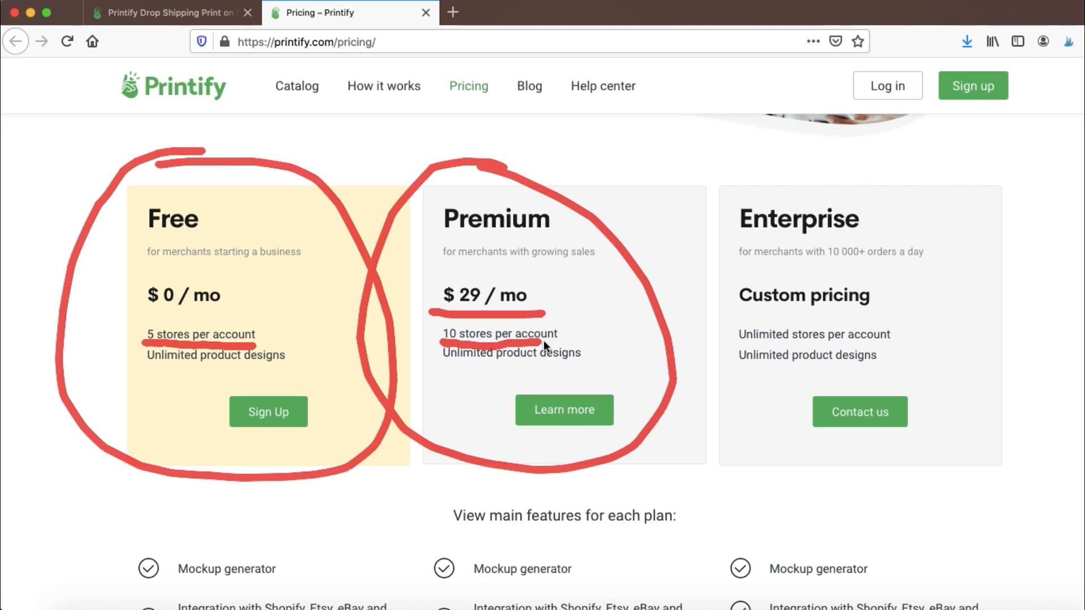
key(Escape)
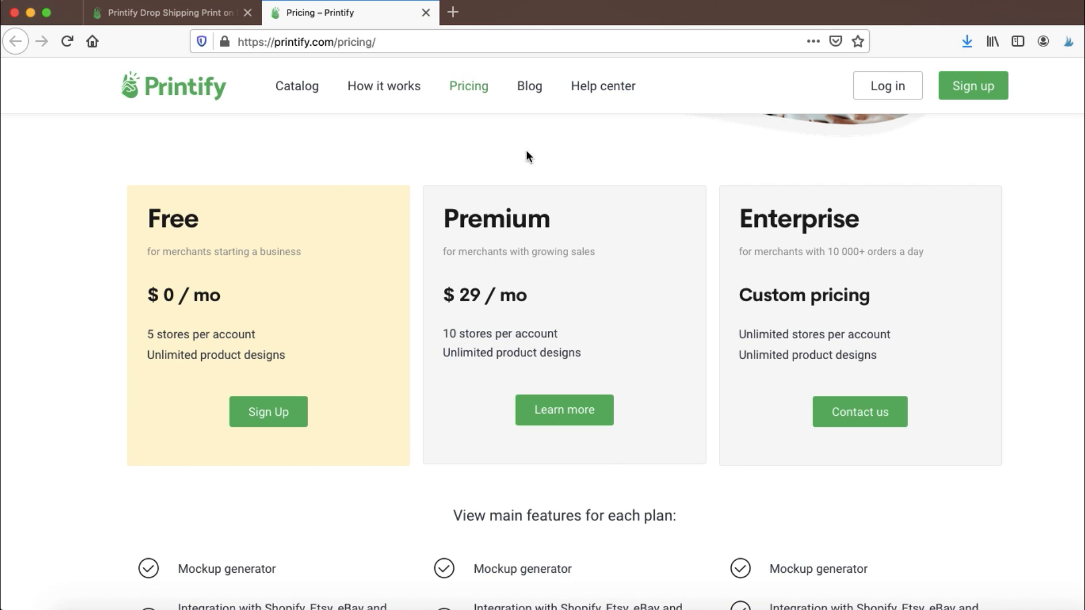
scroll(588, 368, down, 10)
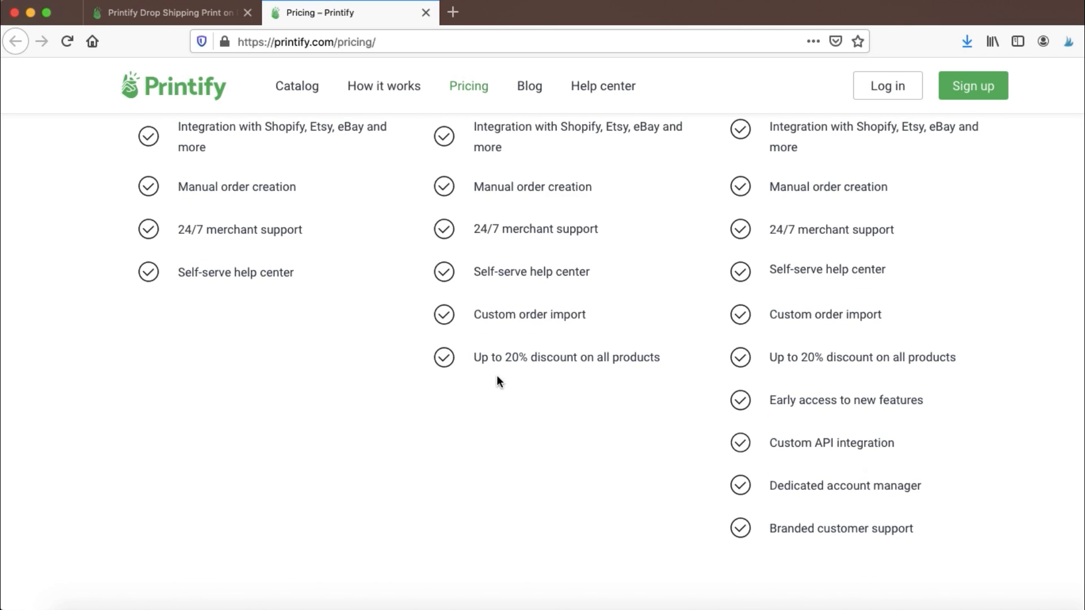
mouse_move(536, 367)
mouse_down()
mouse_move(592, 370)
mouse_move(610, 334)
mouse_move(441, 355)
mouse_move(470, 377)
mouse_up()
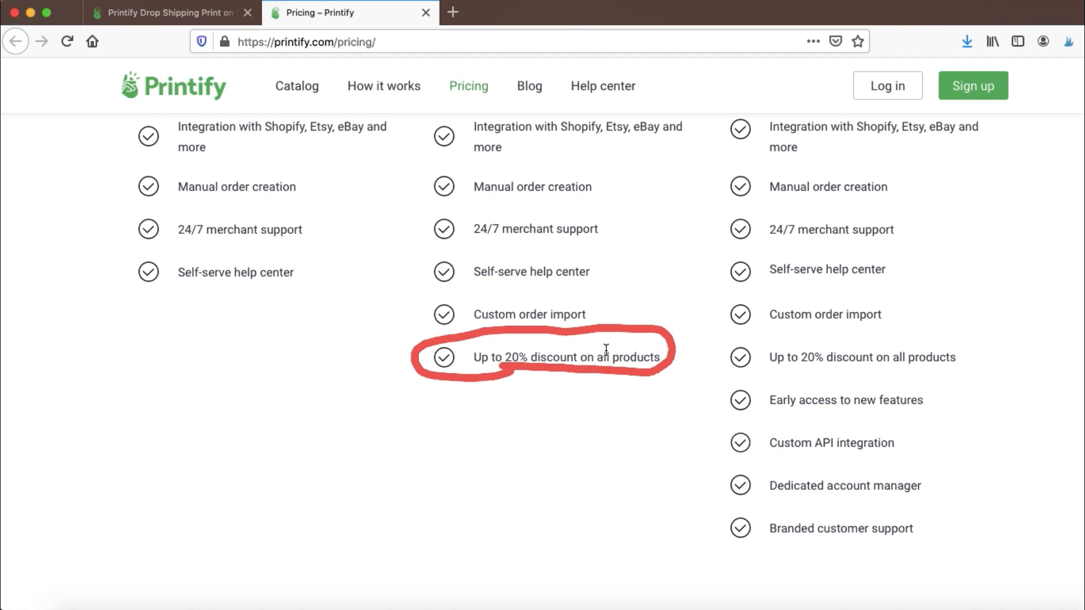
scroll(599, 346, up, 10)
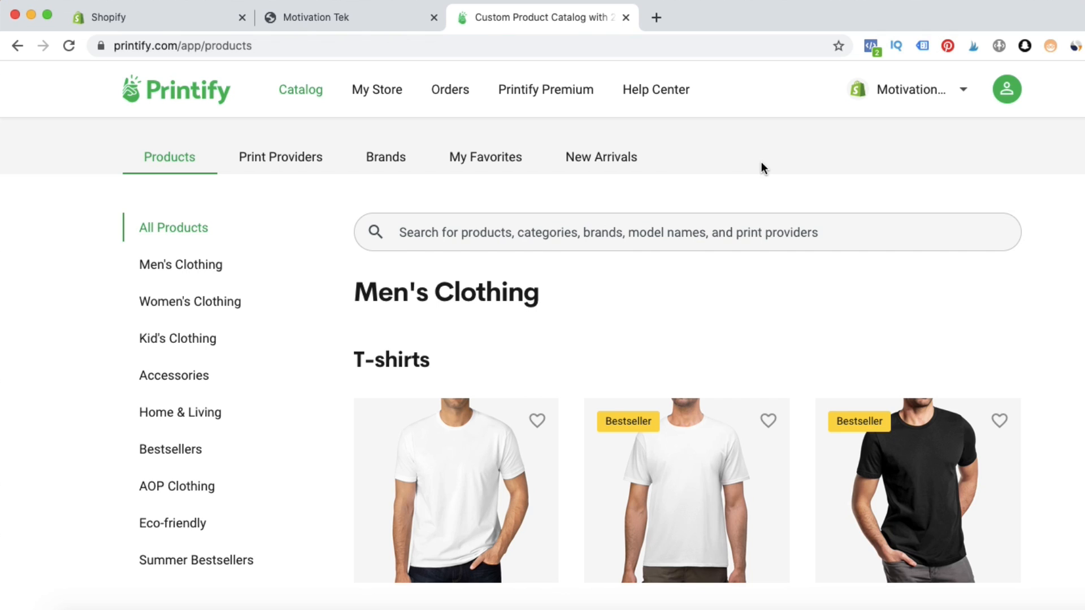
Open the Payments page of the Printify account.
click(1006, 90)
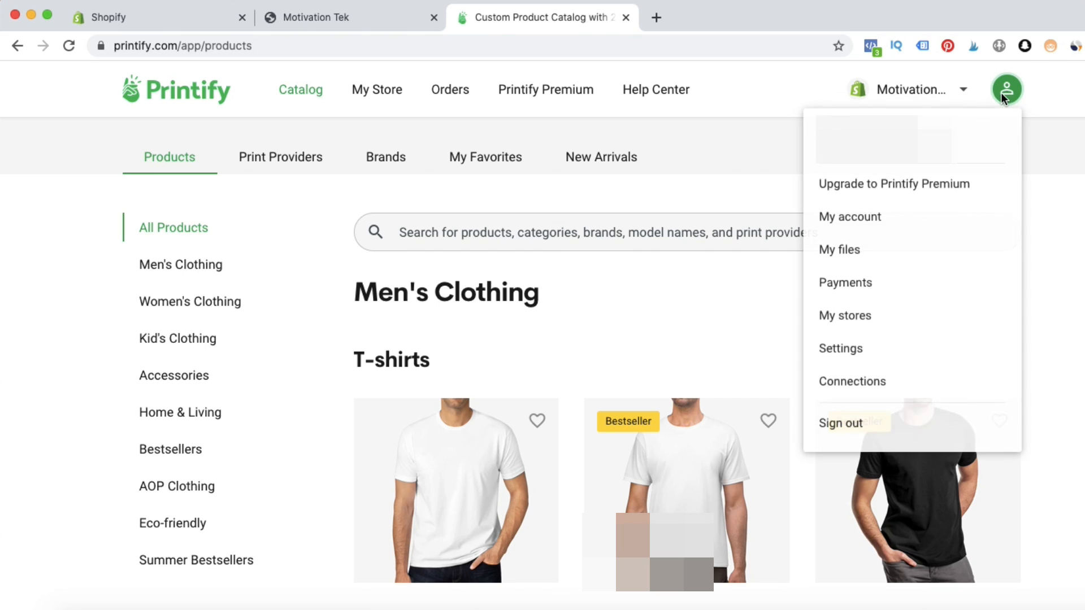
click(874, 283)
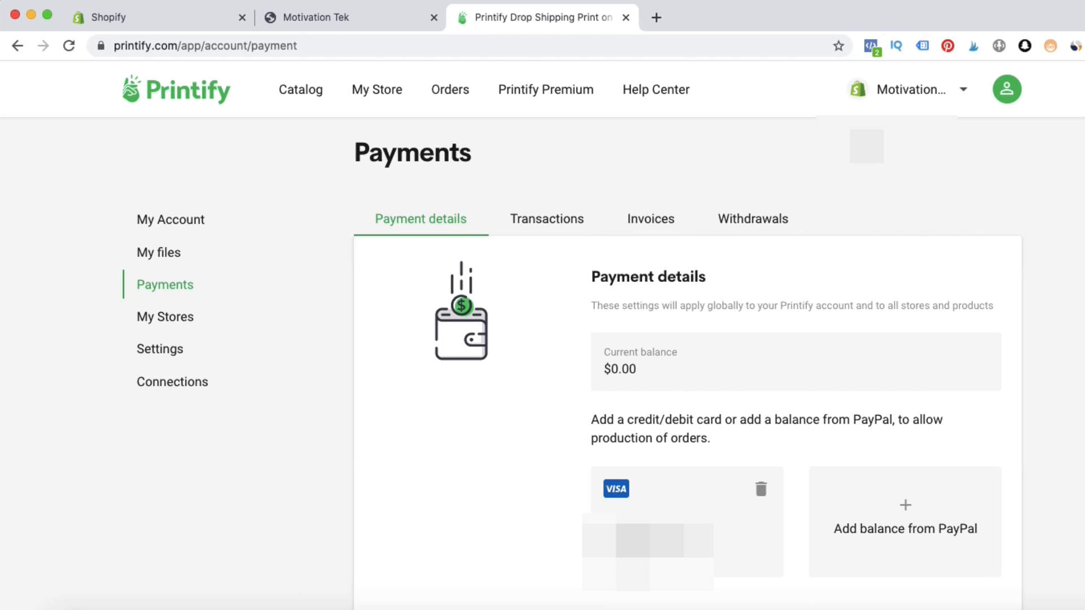
Open the store management page and start adding a new store.
click(931, 100)
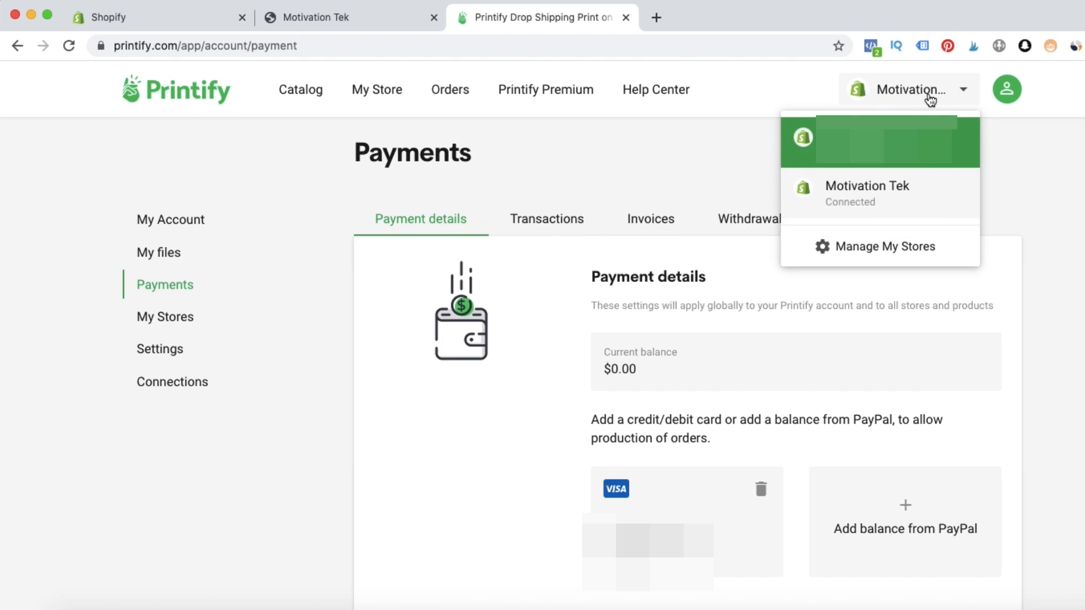
click(873, 247)
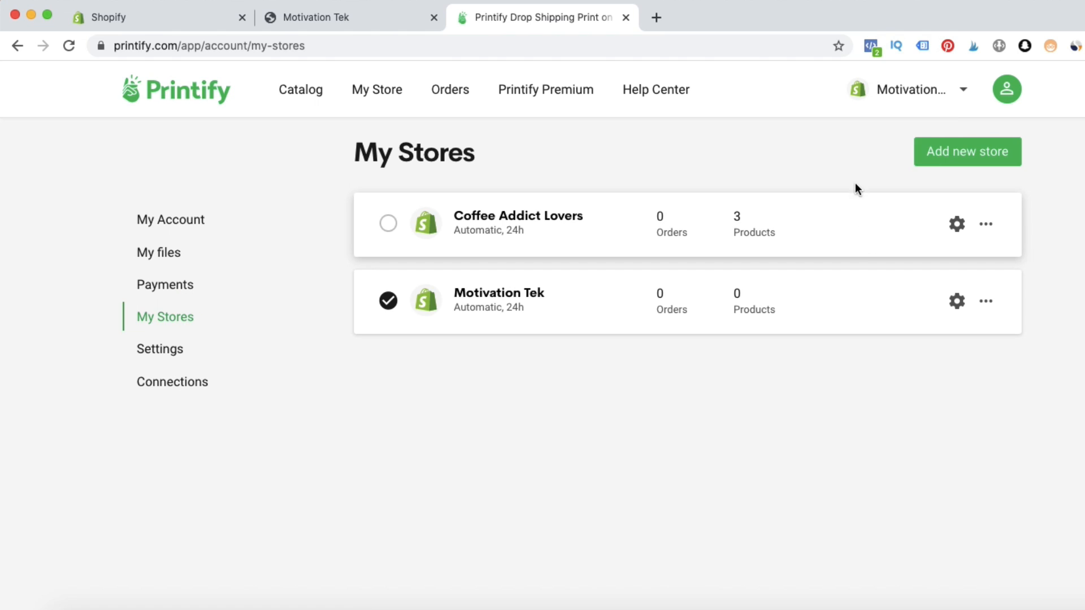
click(739, 601)
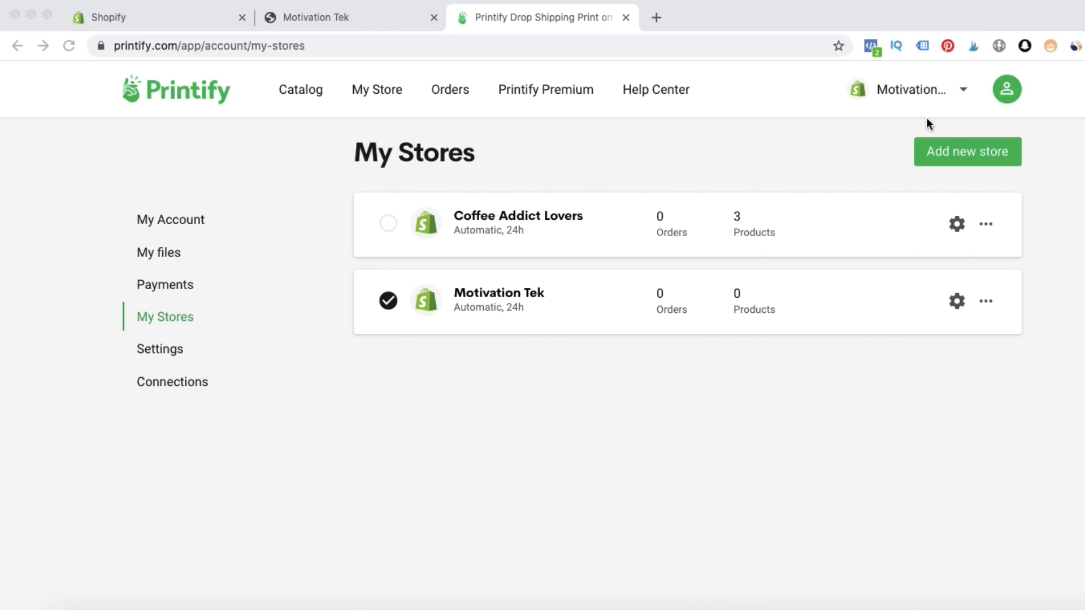
mouse_move(958, 113)
mouse_down()
mouse_move(1049, 184)
mouse_move(957, 104)
mouse_move(972, 109)
mouse_up()
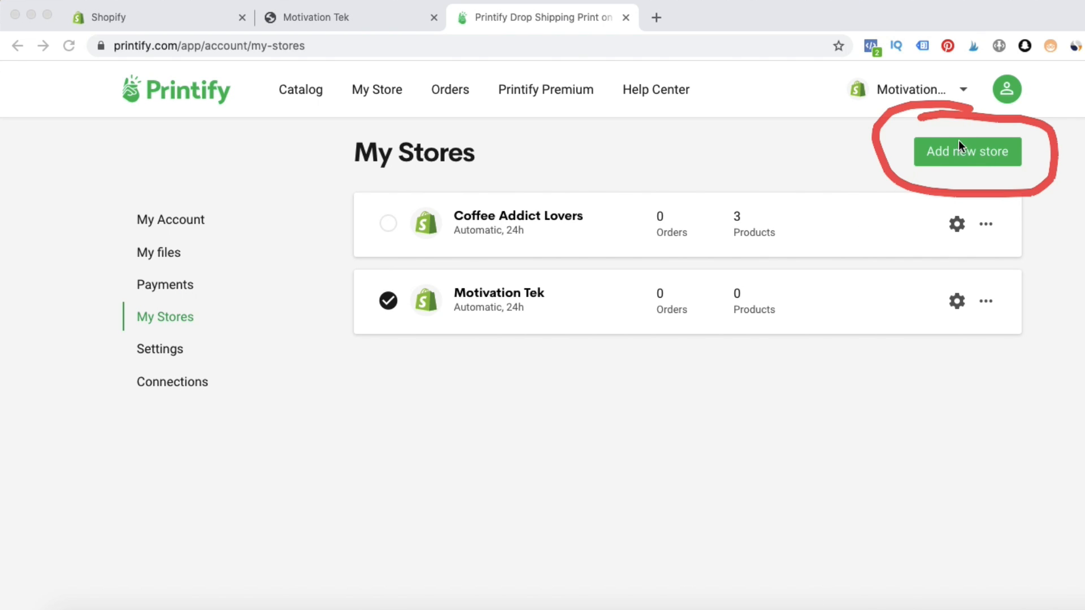
key(Escape)
click(954, 151)
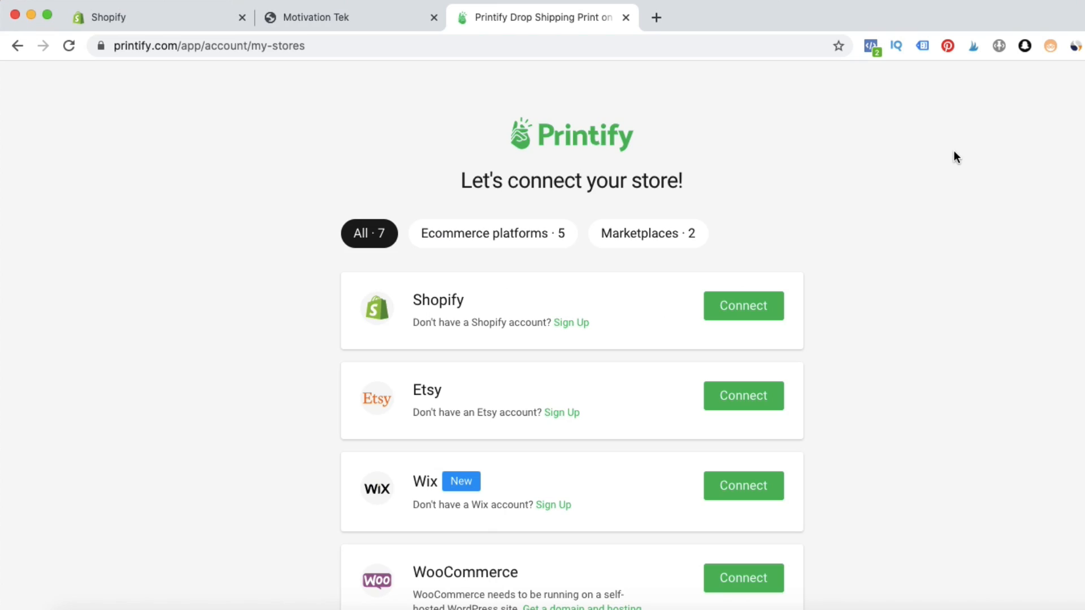
Look through the available sales platforms and choose Shopify as the one to connect.
scroll(424, 339, down, 4)
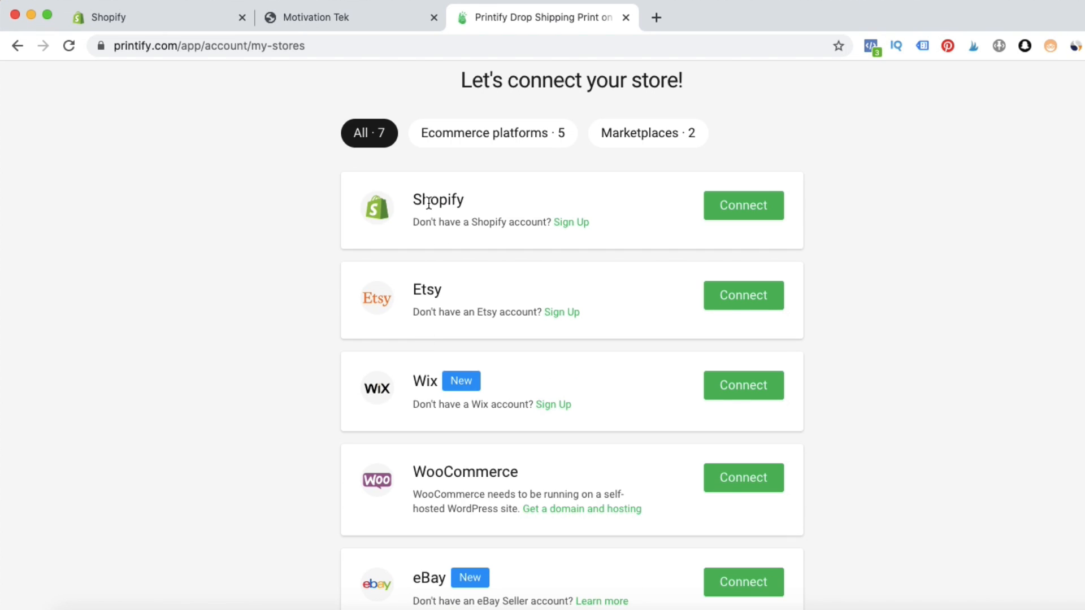
scroll(434, 362, down, 3)
scroll(450, 537, up, 7)
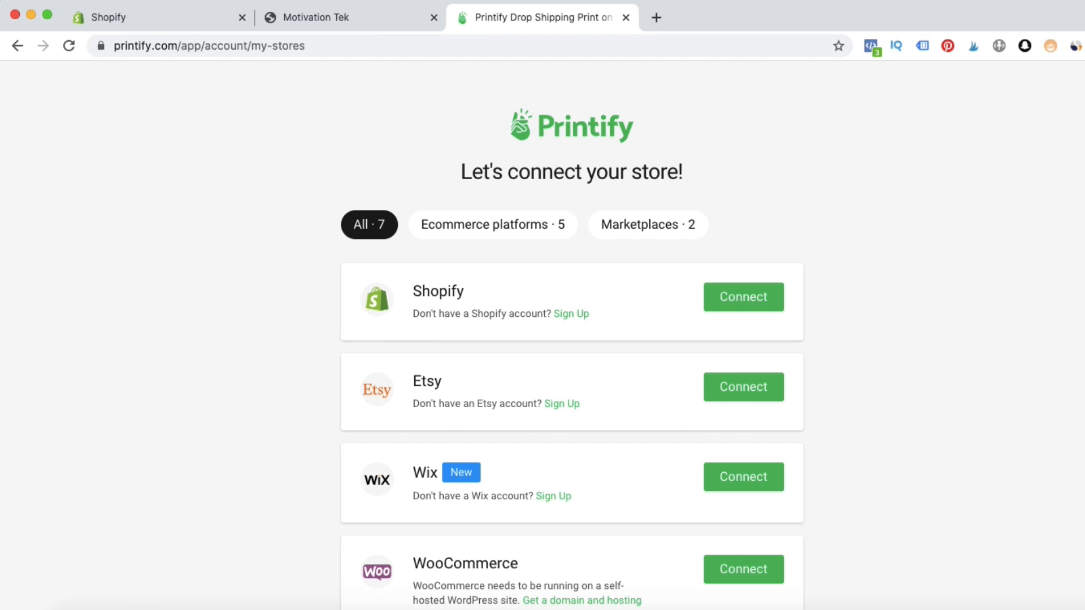
click(753, 604)
drag(392, 261, 450, 348)
drag(541, 319, 365, 273)
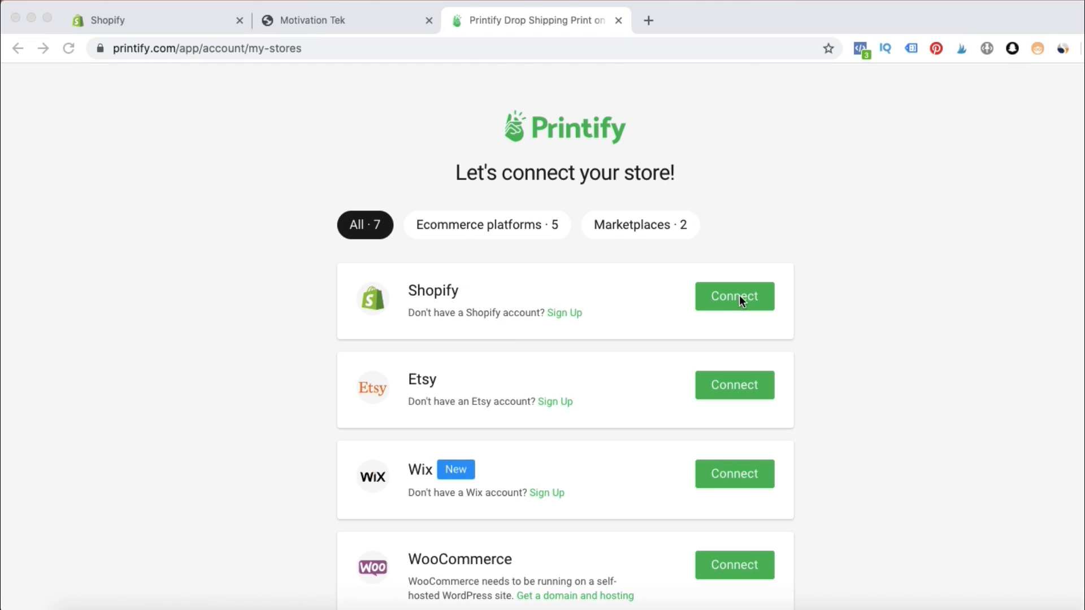
click(739, 295)
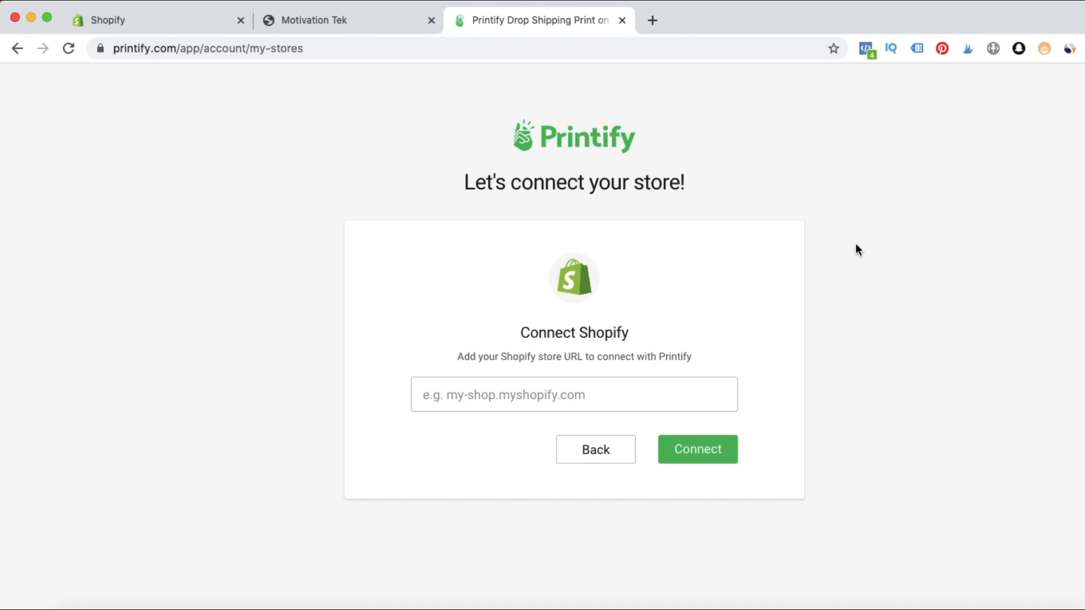
click(362, 17)
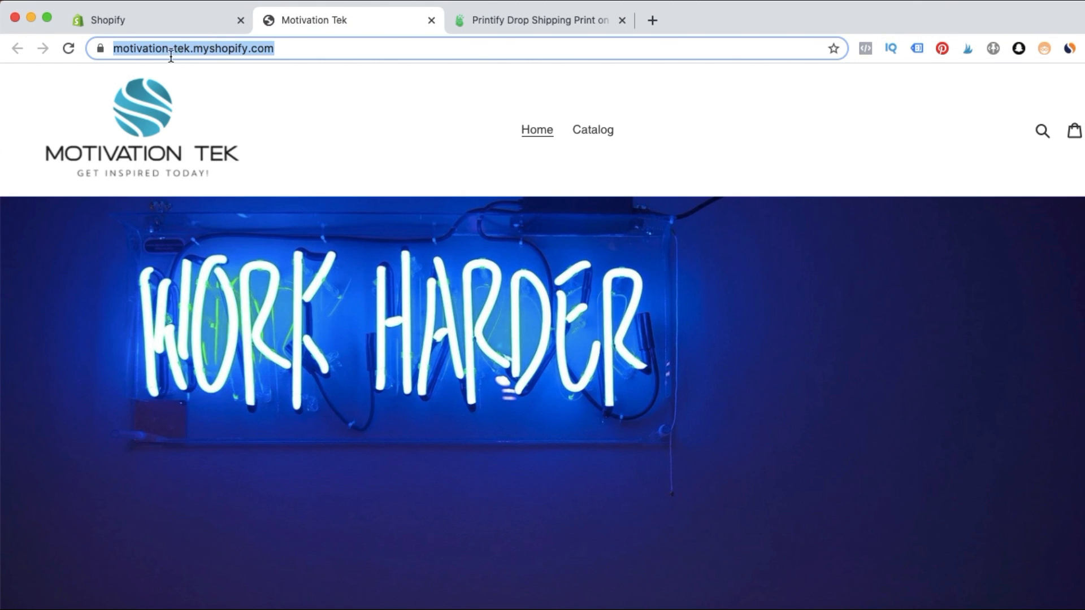
click(513, 20)
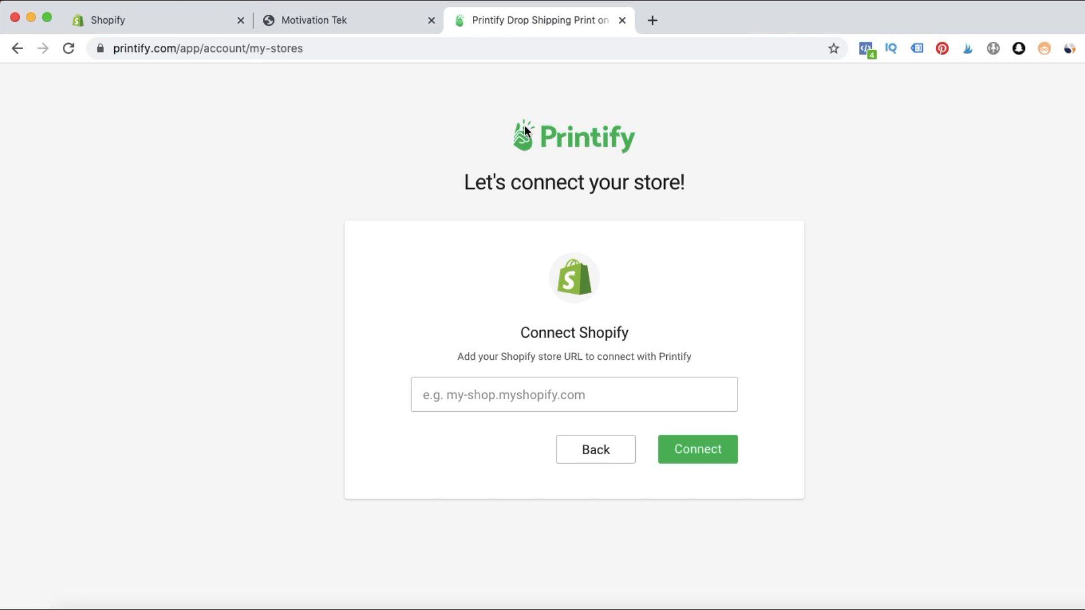
click(498, 396)
text(https://motivation-tek.myshopify.com/)
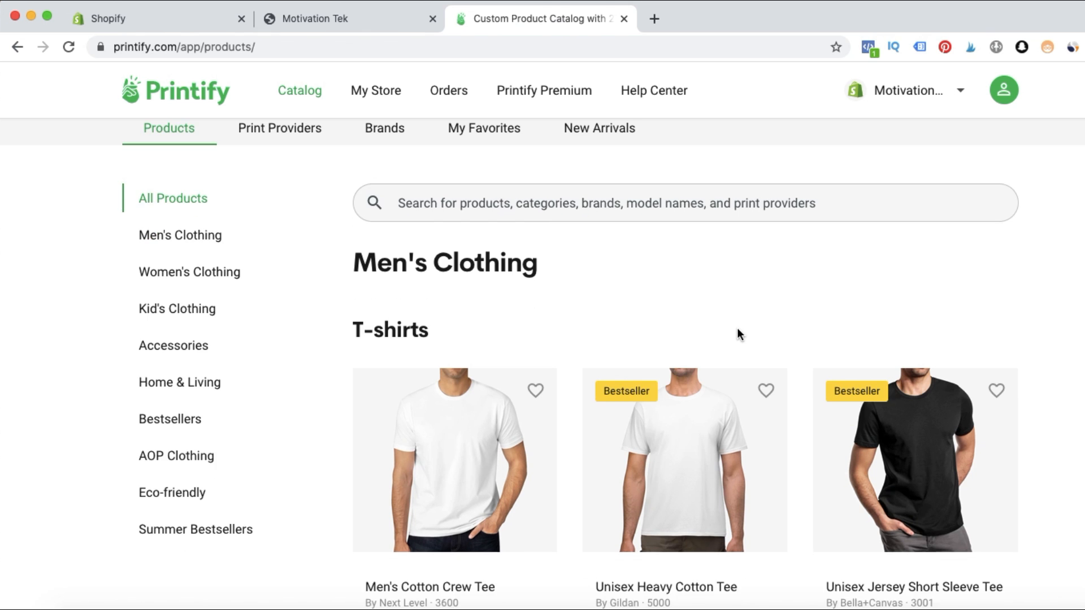
Browse the men's T-shirts in the product catalog, comparing their regular and Premium prices.
scroll(737, 334, down, 2)
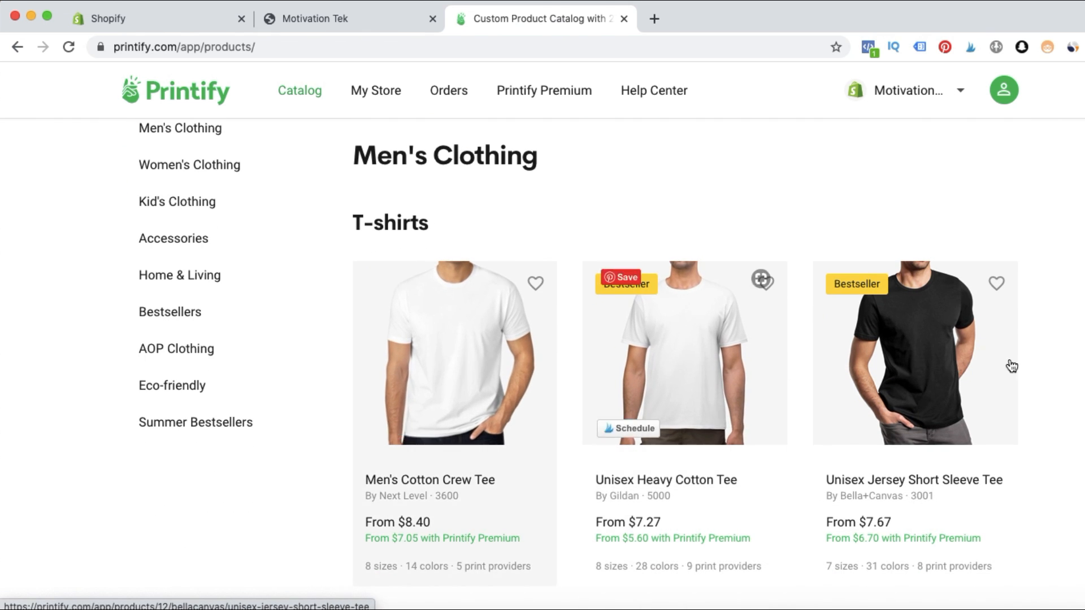
scroll(986, 366, down, 4)
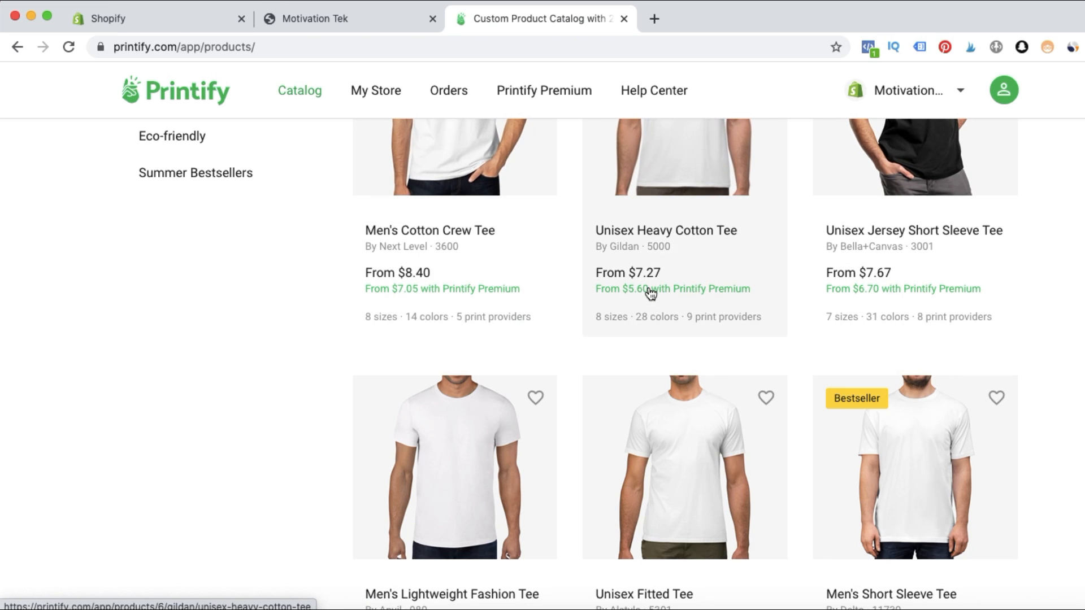
scroll(848, 294, up, 1)
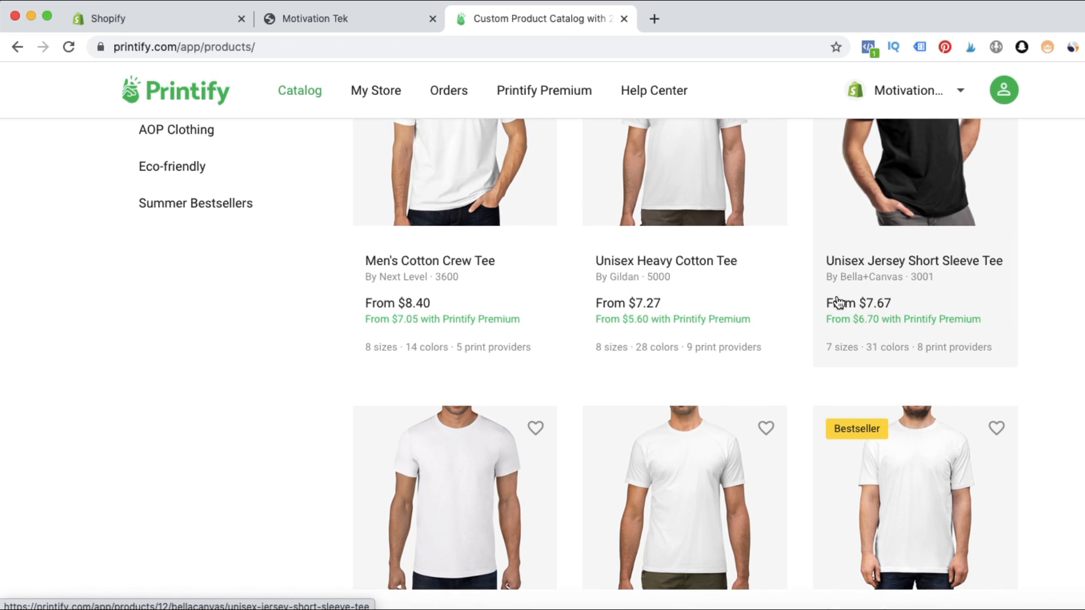
scroll(842, 300, down, 3)
scroll(396, 345, down, 4)
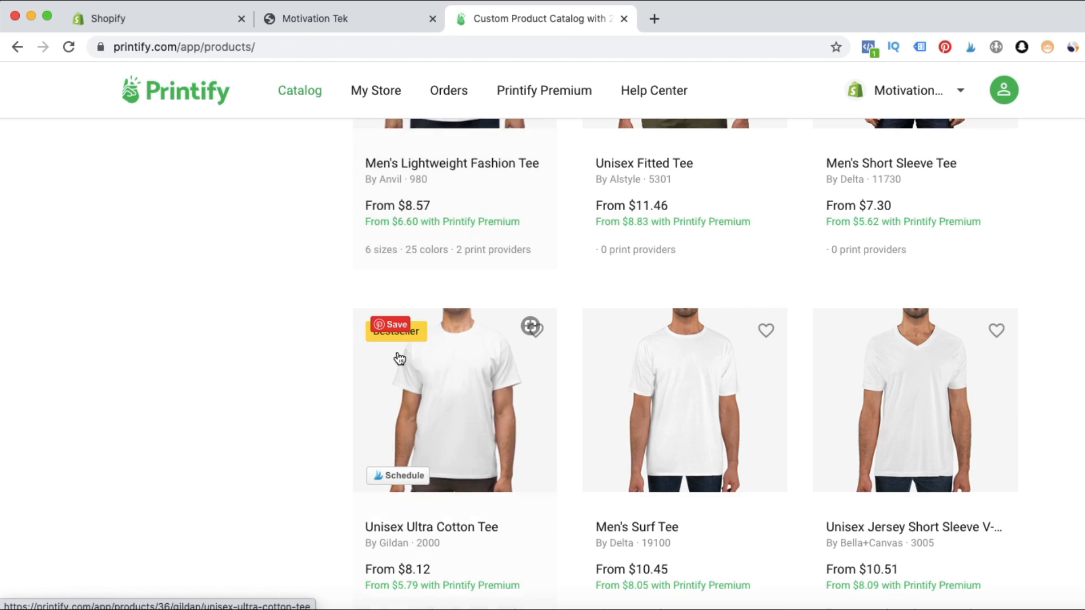
scroll(504, 296, up, 14)
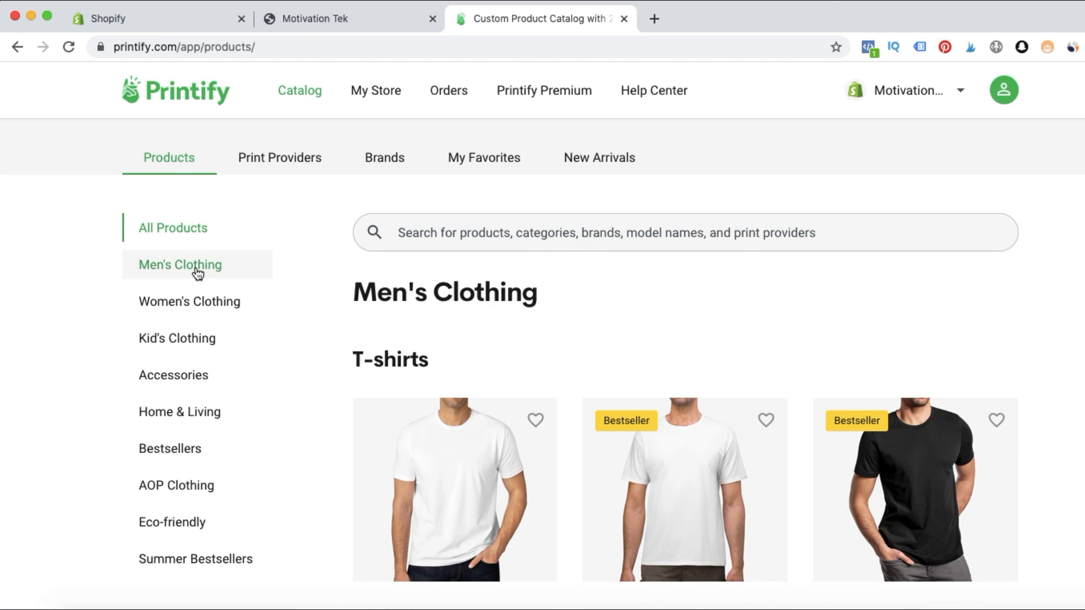
Browse the women's clothing category and open the Bella+Canvas Women's Premium Tee.
click(175, 303)
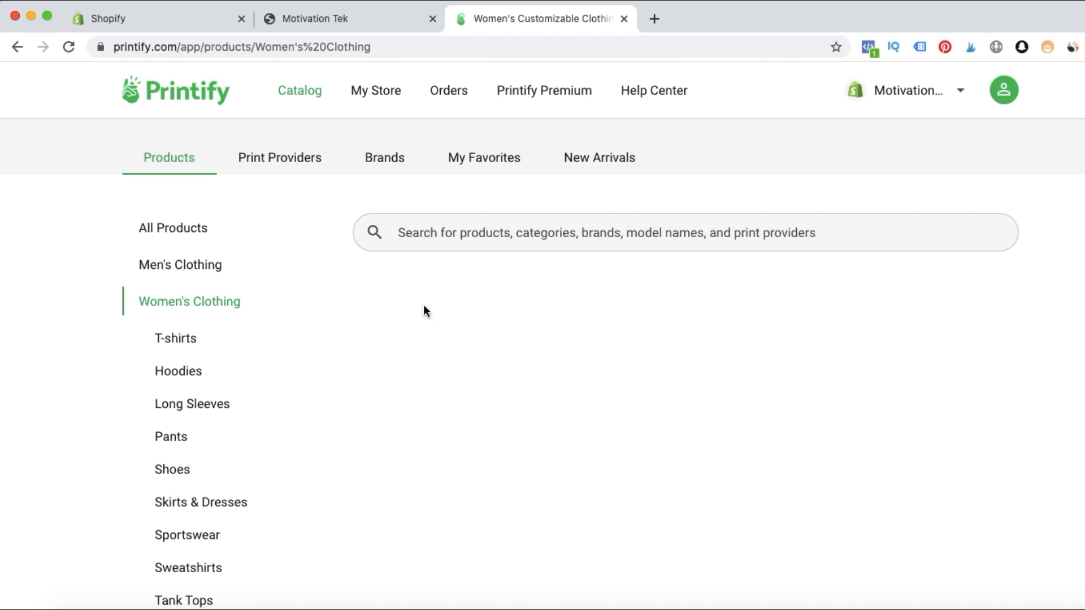
scroll(570, 365, down, 20)
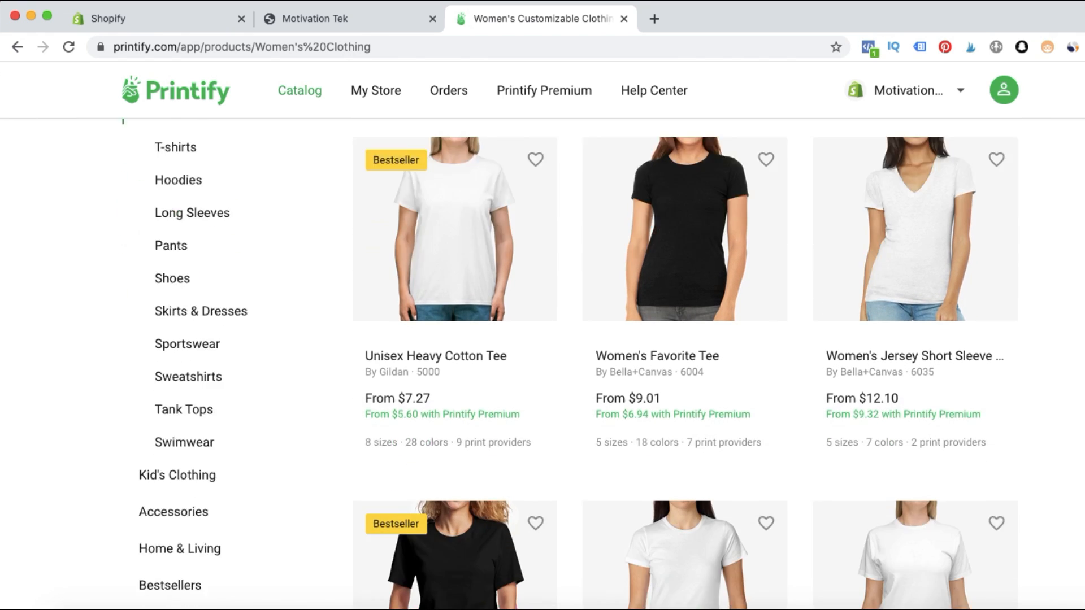
scroll(685, 364, down, 20)
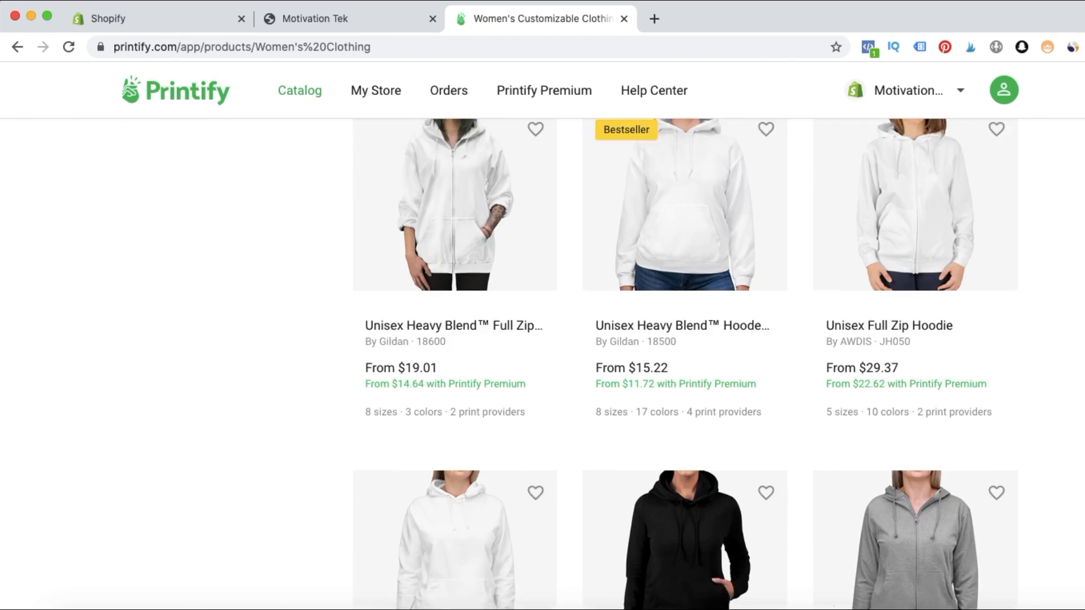
scroll(811, 218, up, 10)
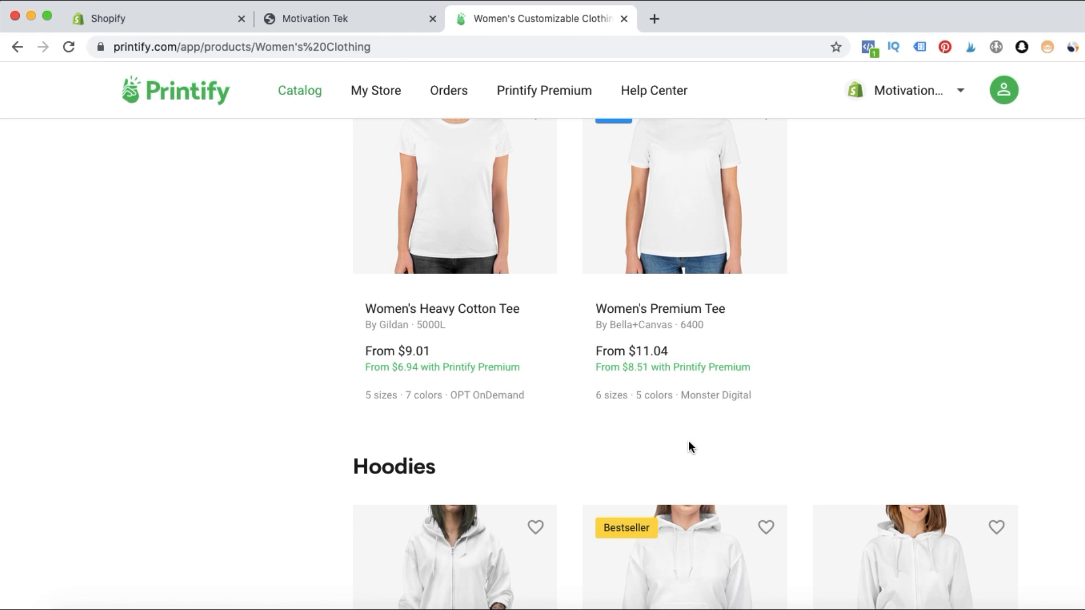
scroll(689, 418, up, 1)
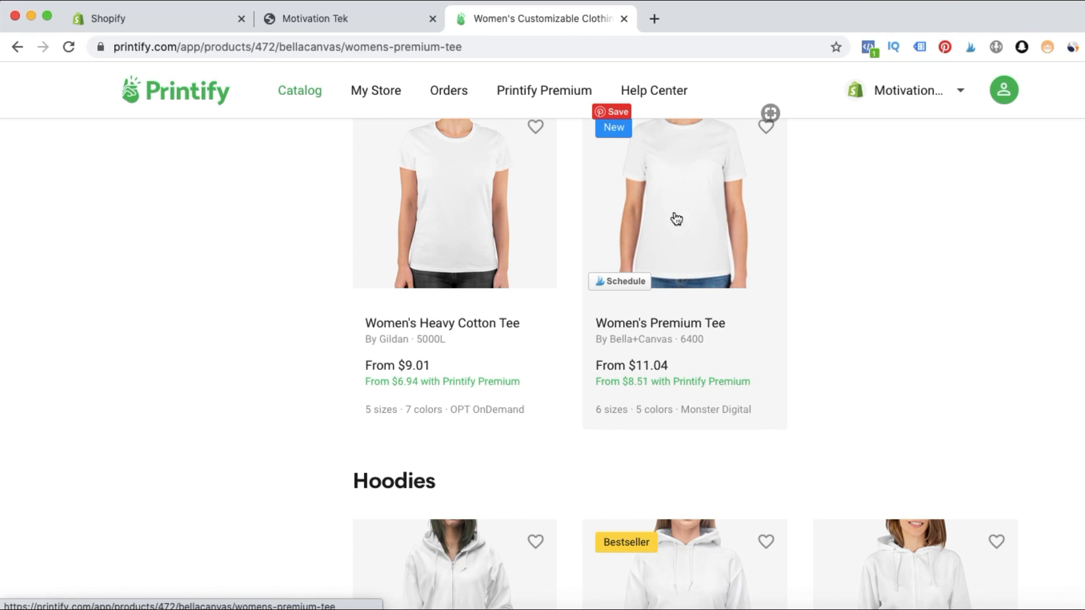
click(676, 219)
Start designing the Women's Premium Tee with Monster Digital as the print provider.
scroll(684, 245, down, 1)
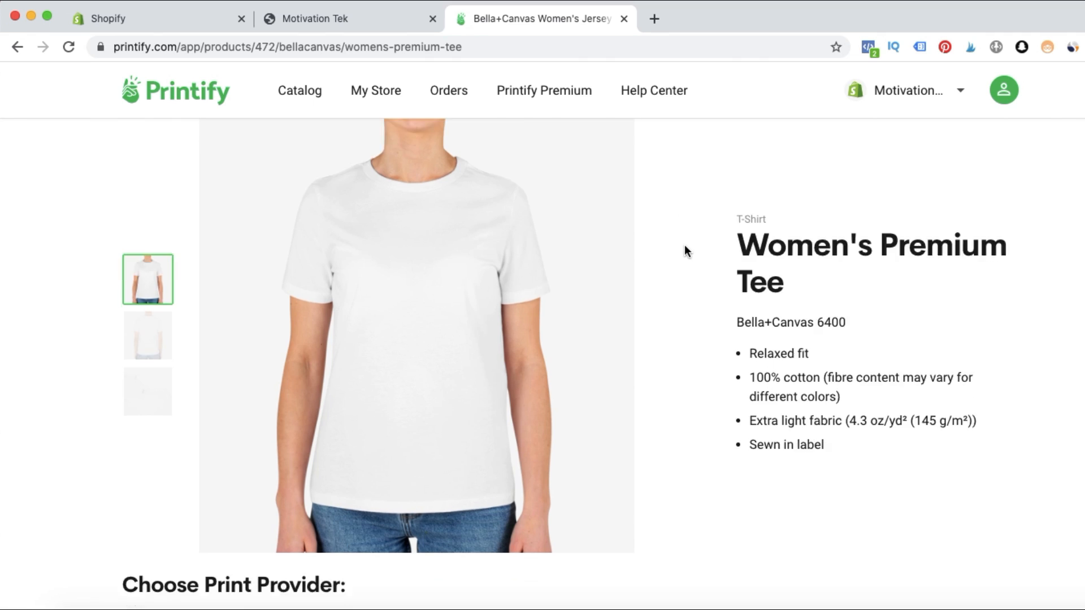
scroll(684, 245, down, 5)
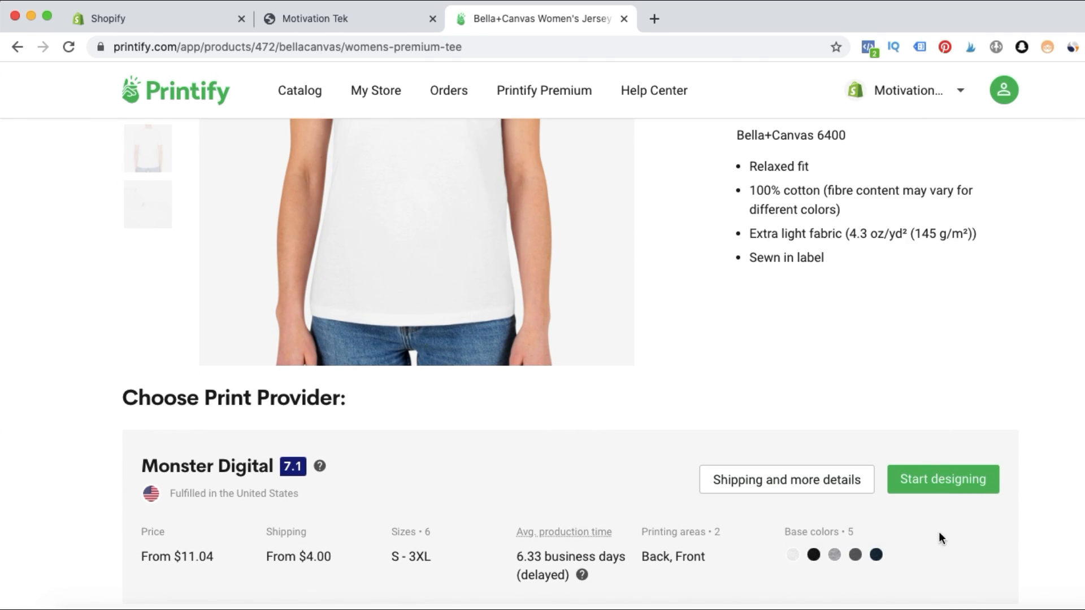
click(966, 482)
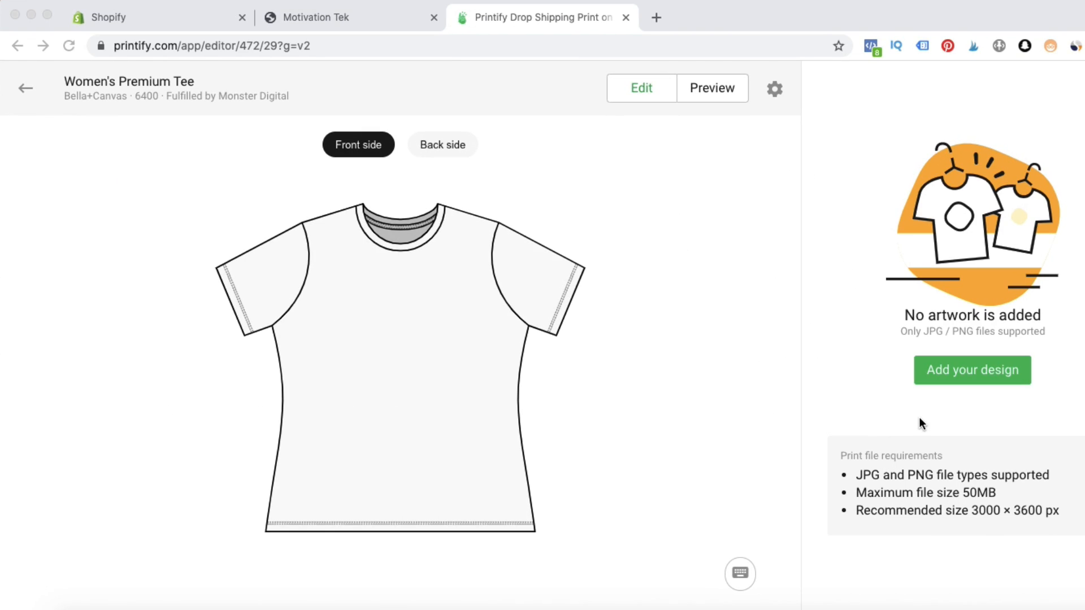
Review the print file requirements and open the artwork source options for the tee's front side.
mouse_move(933, 413)
mouse_down()
mouse_move(1070, 380)
mouse_move(1015, 417)
mouse_move(972, 428)
mouse_up()
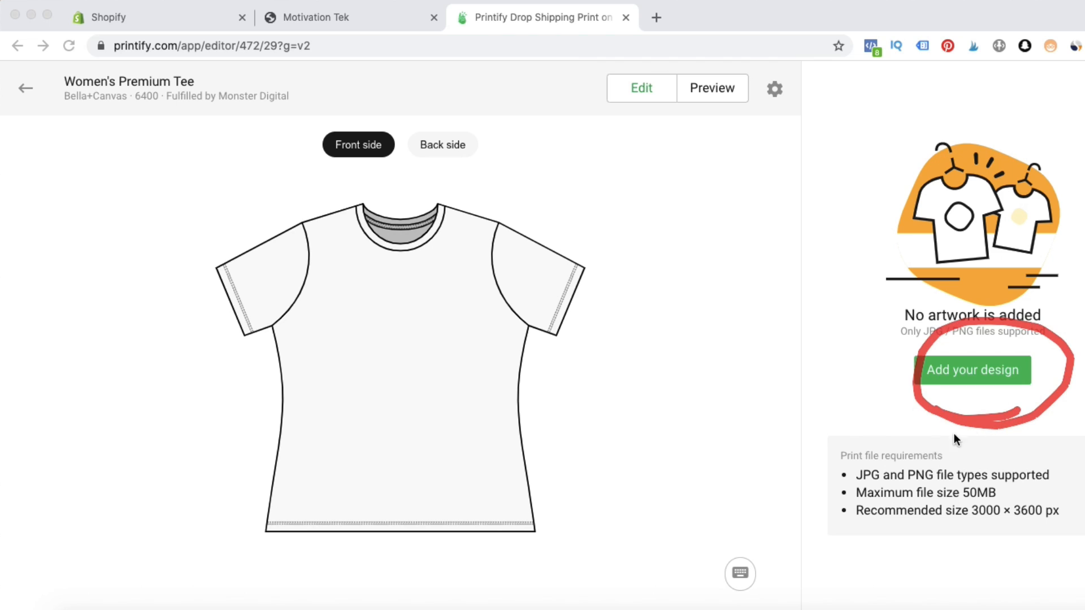
mouse_move(888, 439)
mouse_down()
mouse_move(819, 539)
mouse_move(1060, 560)
mouse_move(1064, 434)
mouse_move(884, 447)
mouse_up()
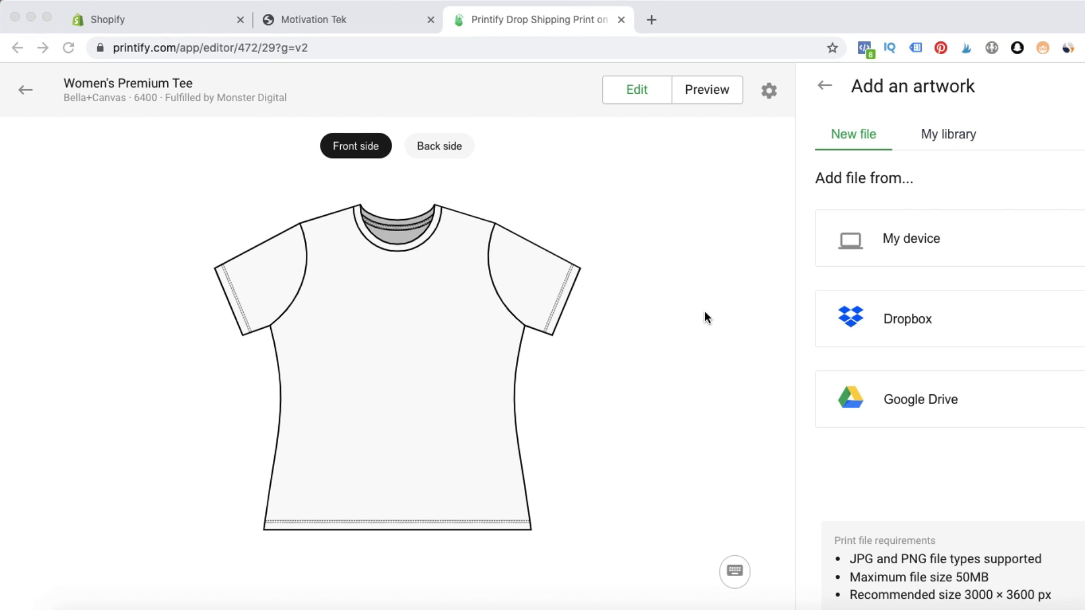
Add the Pngtree inspiration artwork to the tee's front side and make black the only selected color.
mouse_move(854, 215)
mouse_down()
mouse_move(794, 220)
mouse_move(952, 277)
mouse_up()
drag(956, 208, 824, 212)
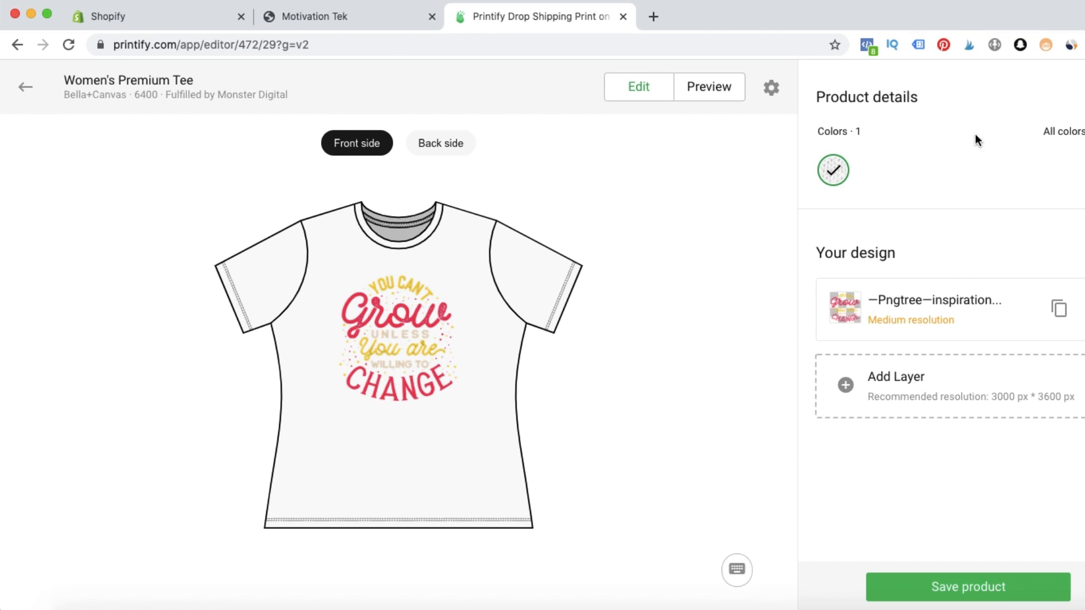
click(1071, 134)
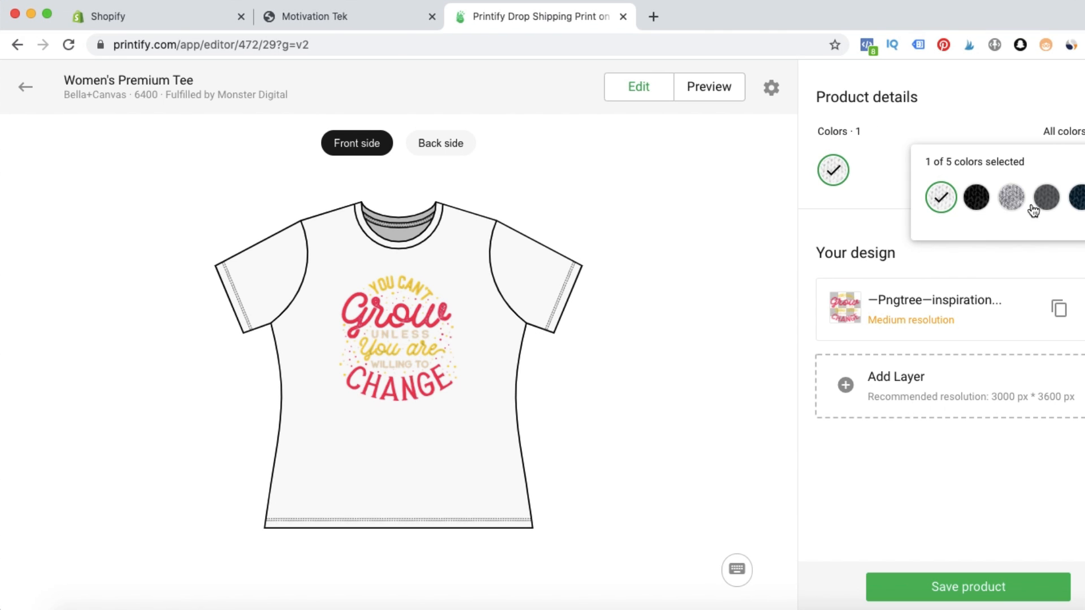
click(978, 206)
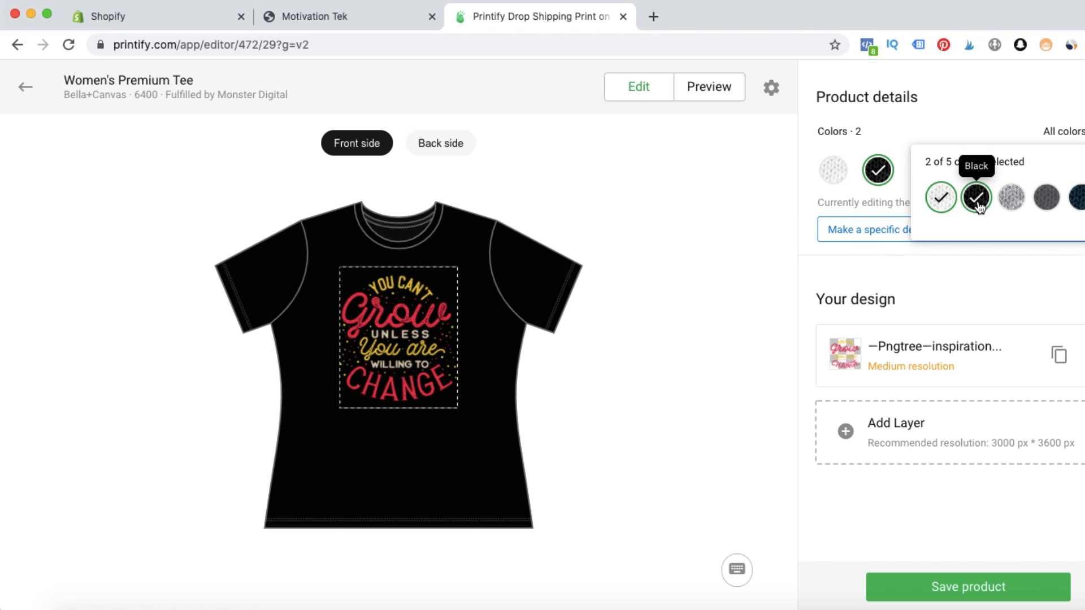
click(941, 201)
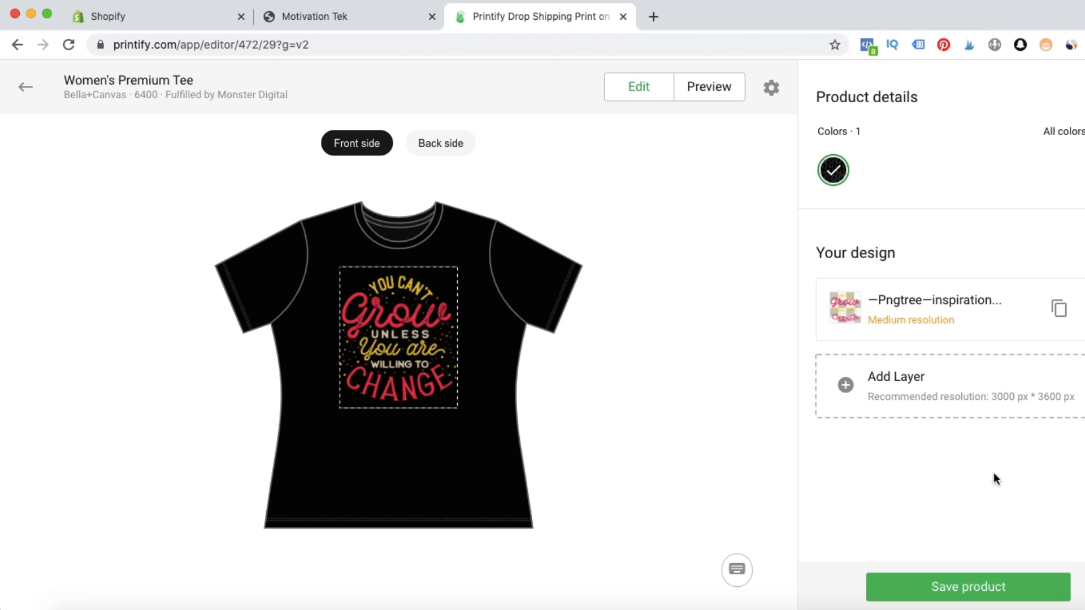
Save the tee design and accept the Front view in black as the title image.
click(966, 587)
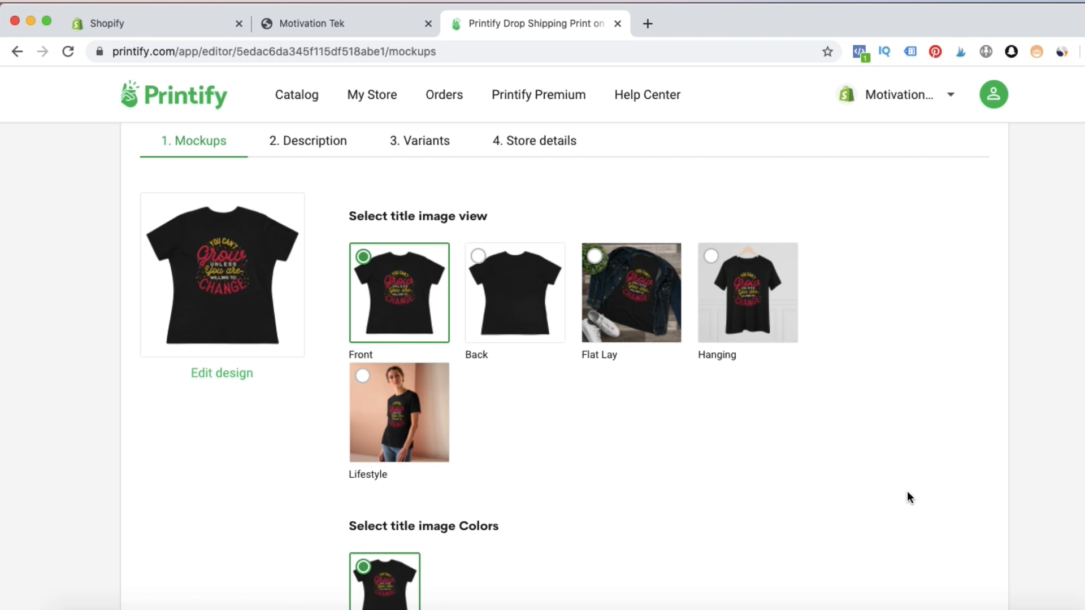
scroll(908, 496, down, 3)
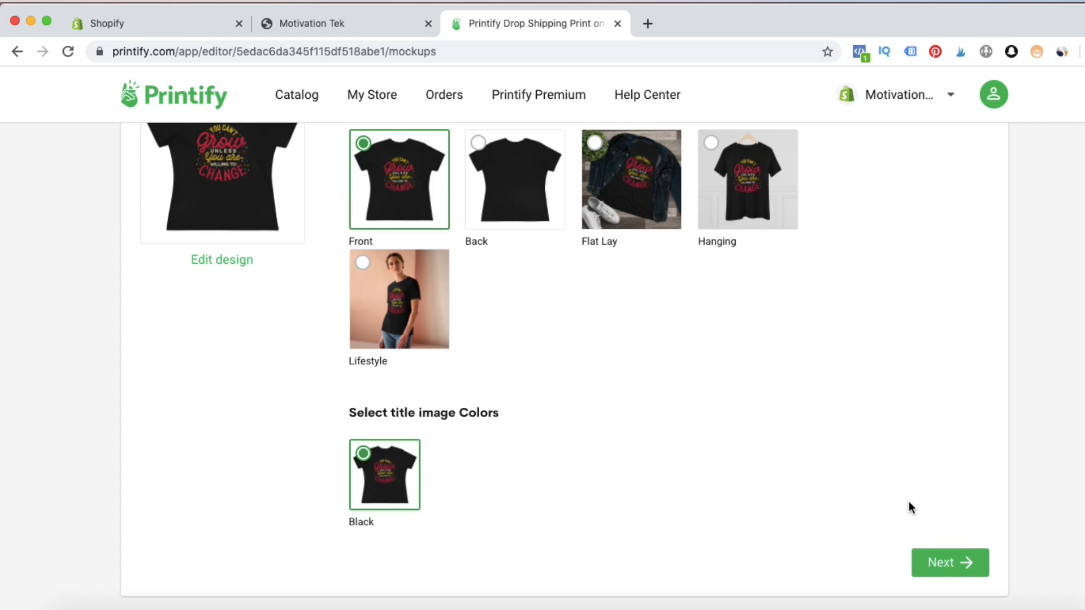
click(942, 564)
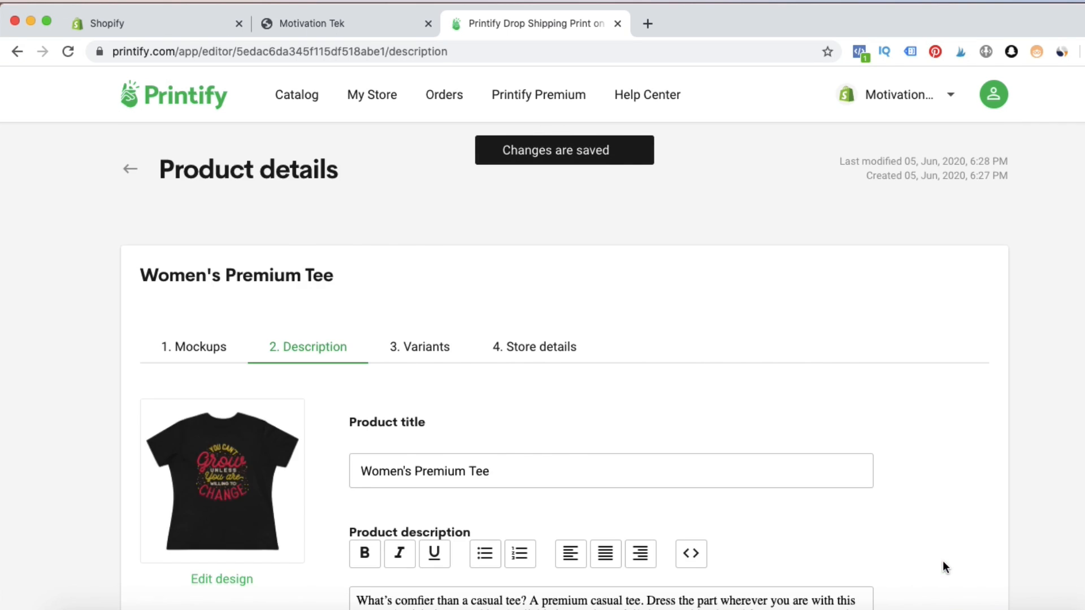
Set the product title to "Willing To Change Women's Premium Tee" and continue to the variant pricing.
scroll(985, 341, down, 4)
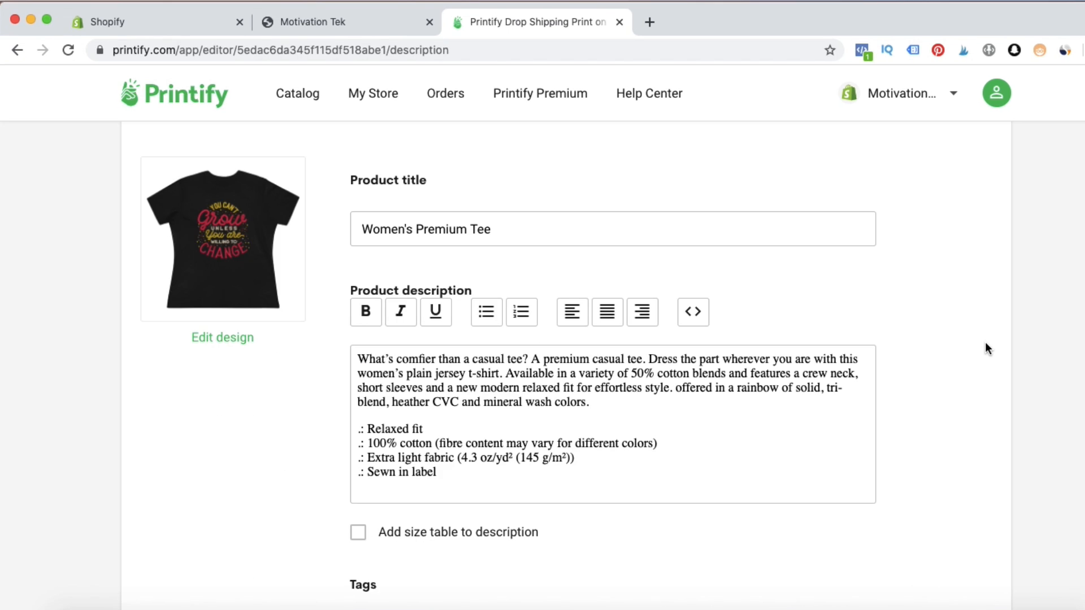
click(355, 230)
text(Will)
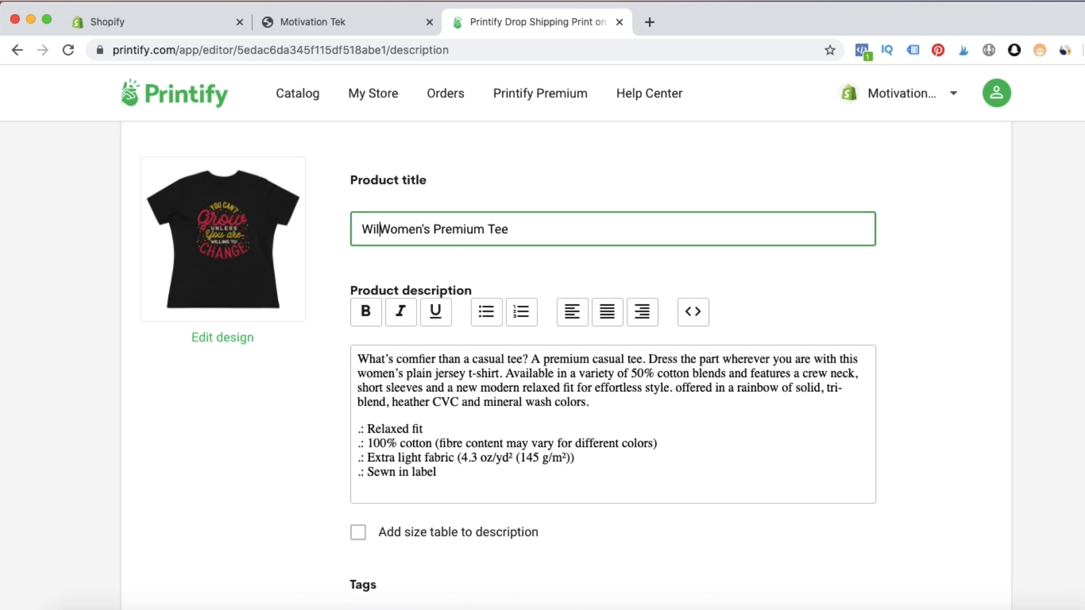
text(ing)
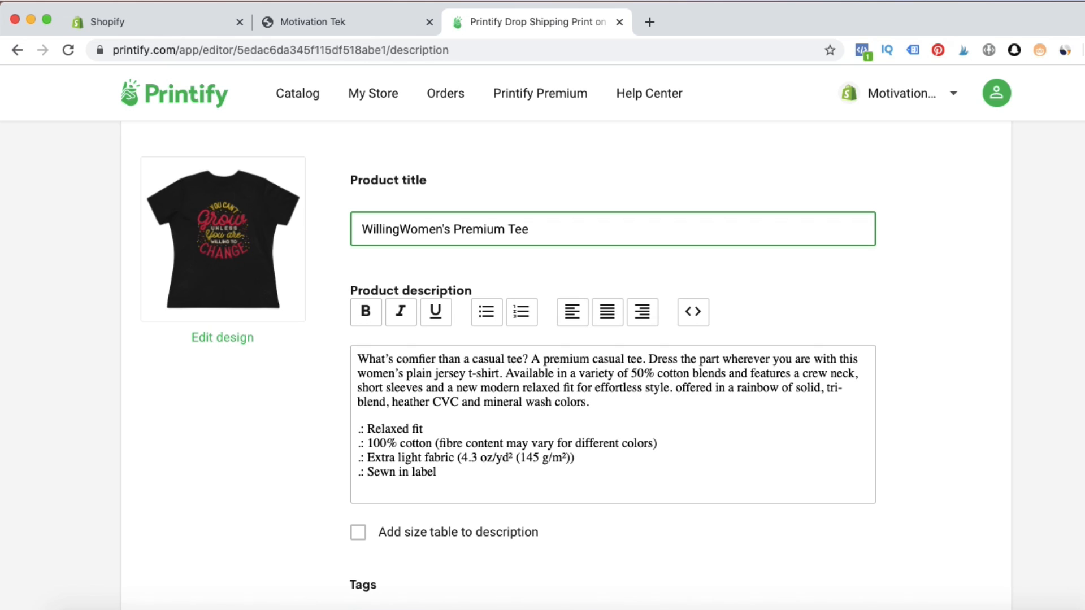
text( To Change)
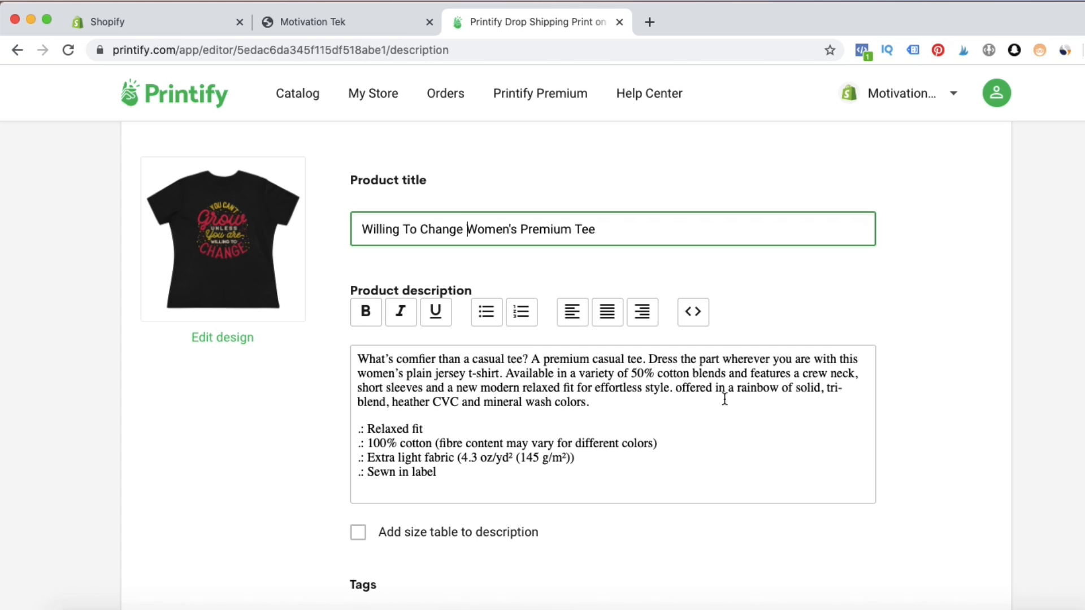
scroll(725, 399, down, 5)
click(985, 492)
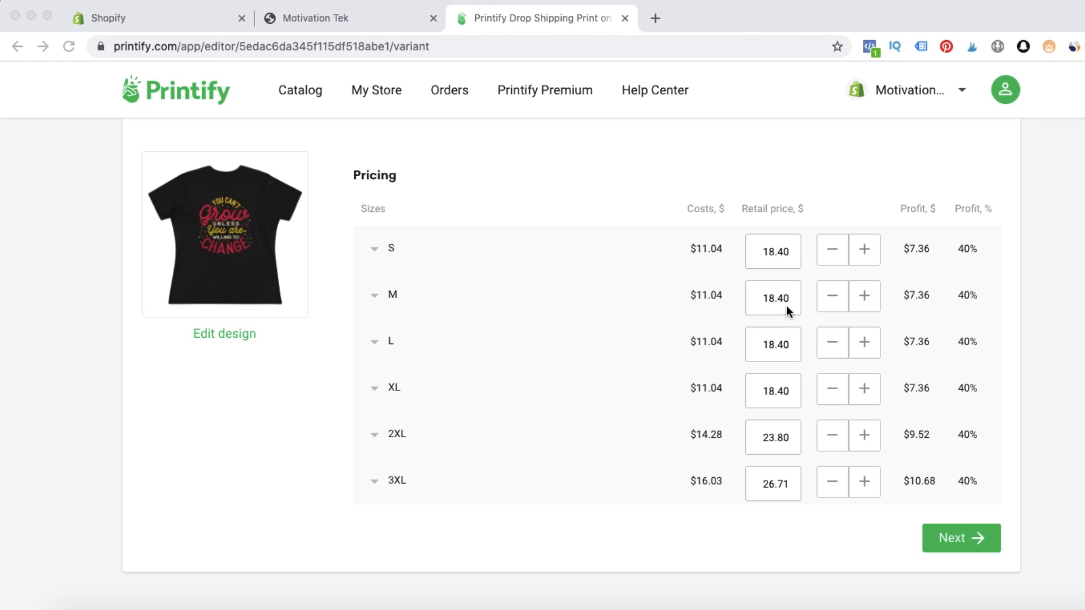
Set the retail price of the tee's S and M sizes to $24.99.
mouse_move(782, 183)
mouse_down()
mouse_move(730, 198)
mouse_move(747, 424)
mouse_up()
mouse_move(816, 516)
mouse_down()
mouse_move(814, 186)
mouse_move(771, 182)
mouse_up()
key(Escape)
click(767, 248)
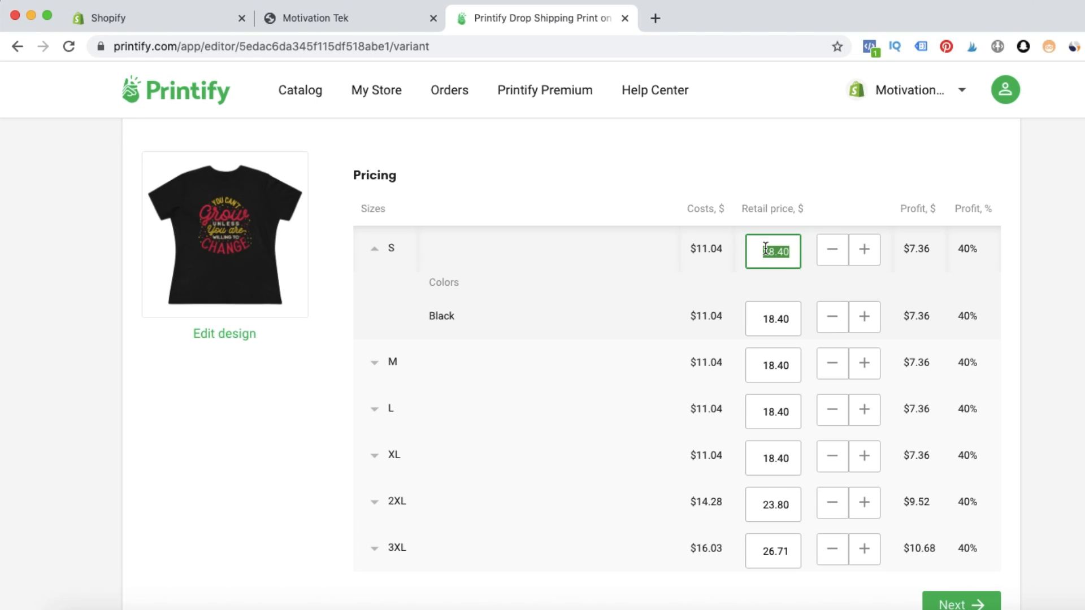
text(24.99)
double_click(767, 249)
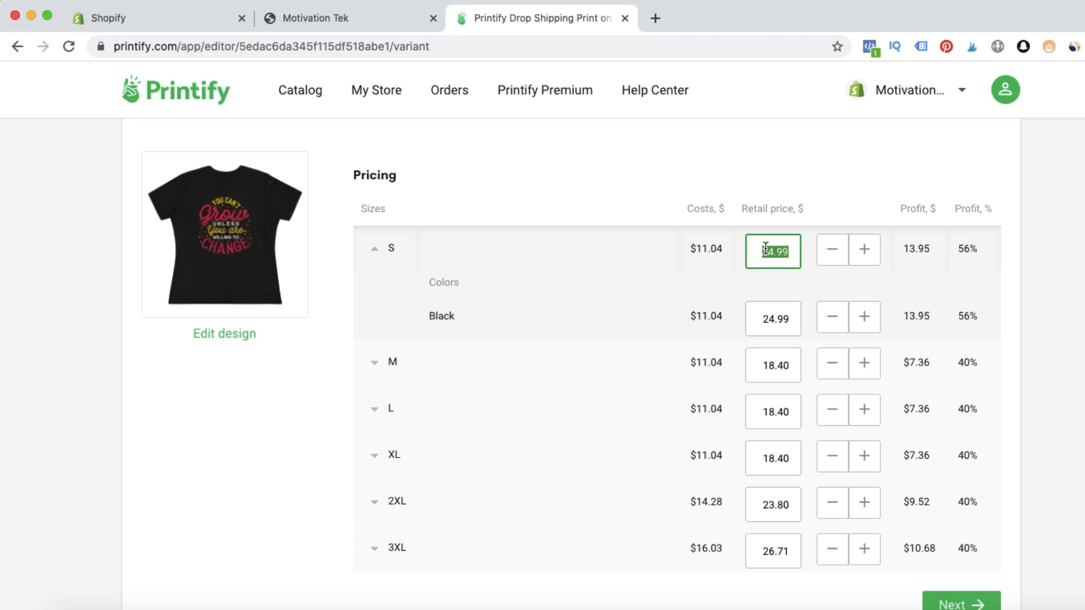
click(767, 365)
text(24.99)
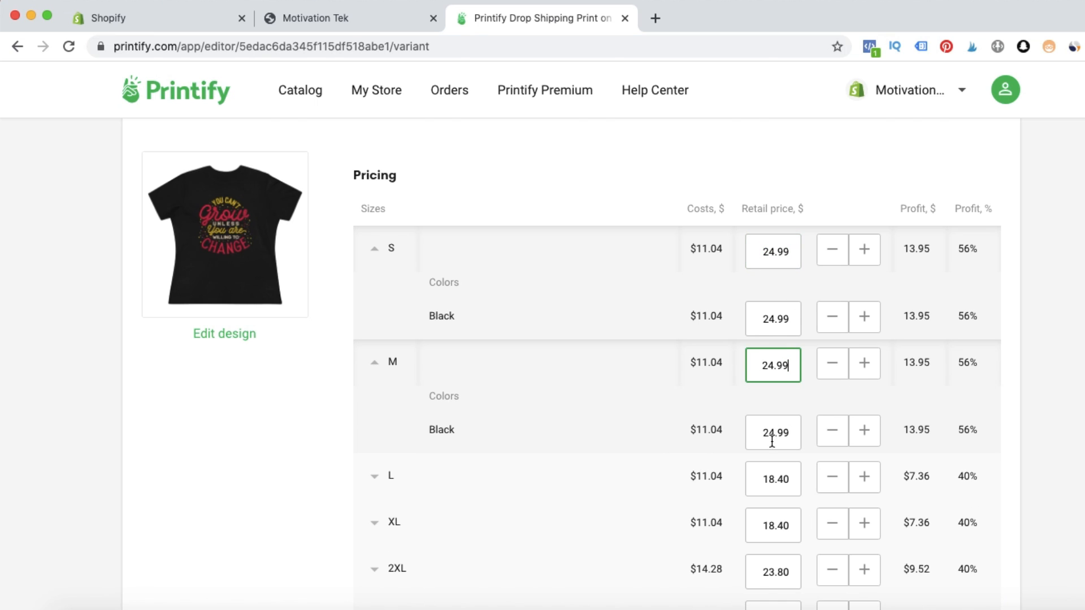
Set the retail price of the L, XL, 2XL and 3XL sizes to $24.99.
scroll(771, 453, down, 3)
click(764, 357)
text(24.99)
click(764, 462)
text(24.99)
drag(757, 531, 805, 534)
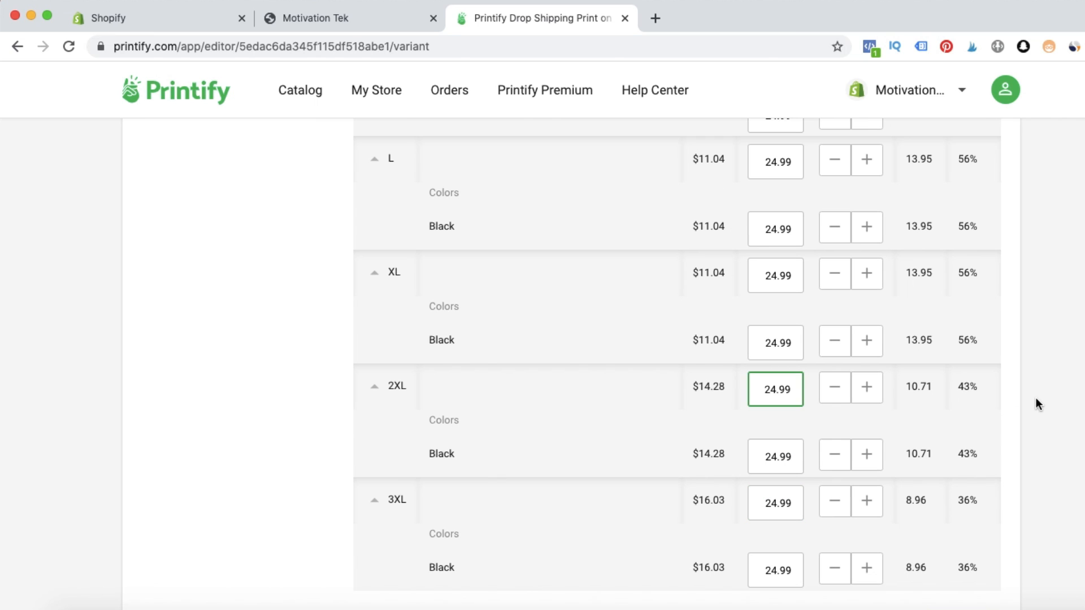
click(1036, 398)
scroll(1037, 397, down, 1)
scroll(1036, 400, down, 3)
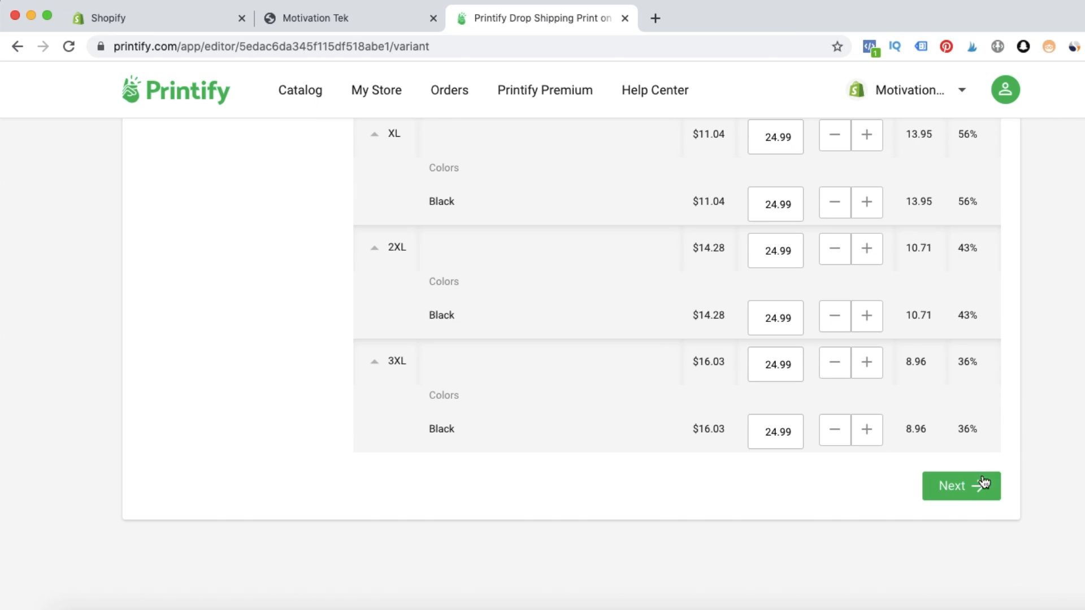
Enable publishing in the tee's store details and publish it to the Shopify store.
click(959, 485)
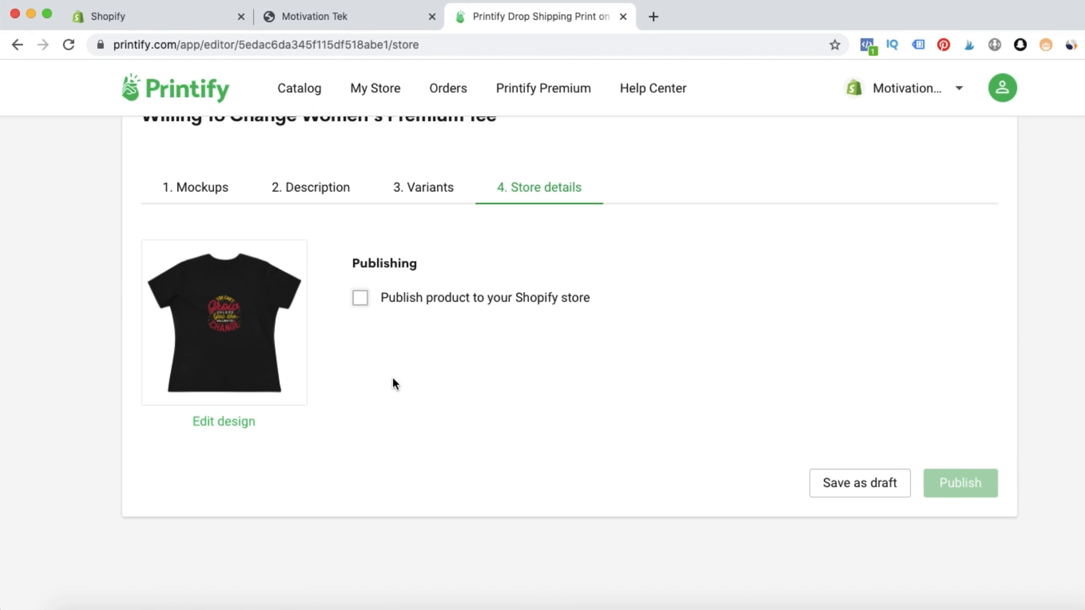
click(360, 299)
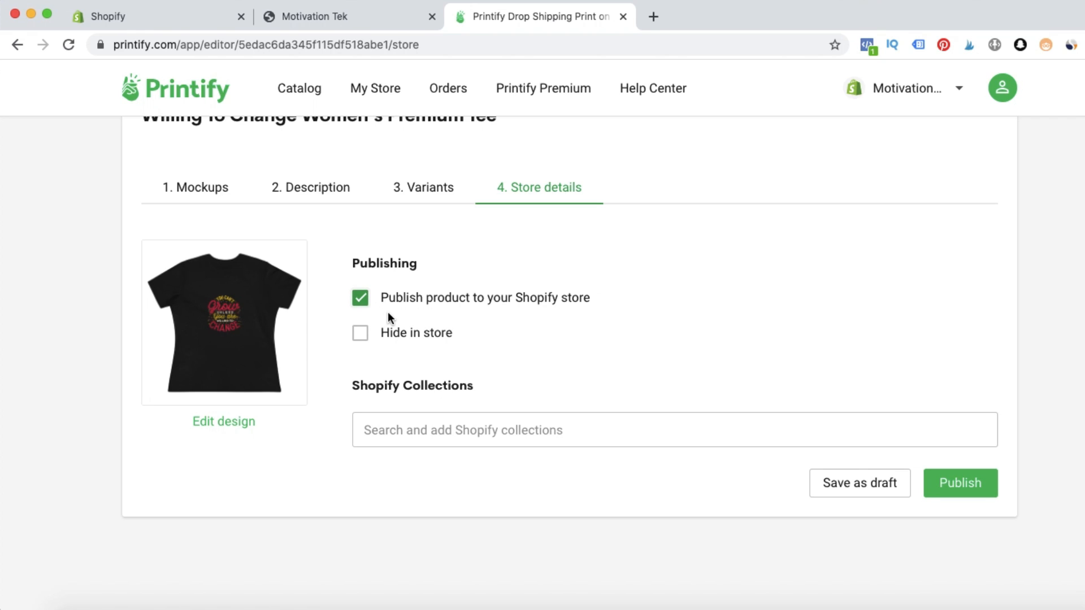
click(979, 484)
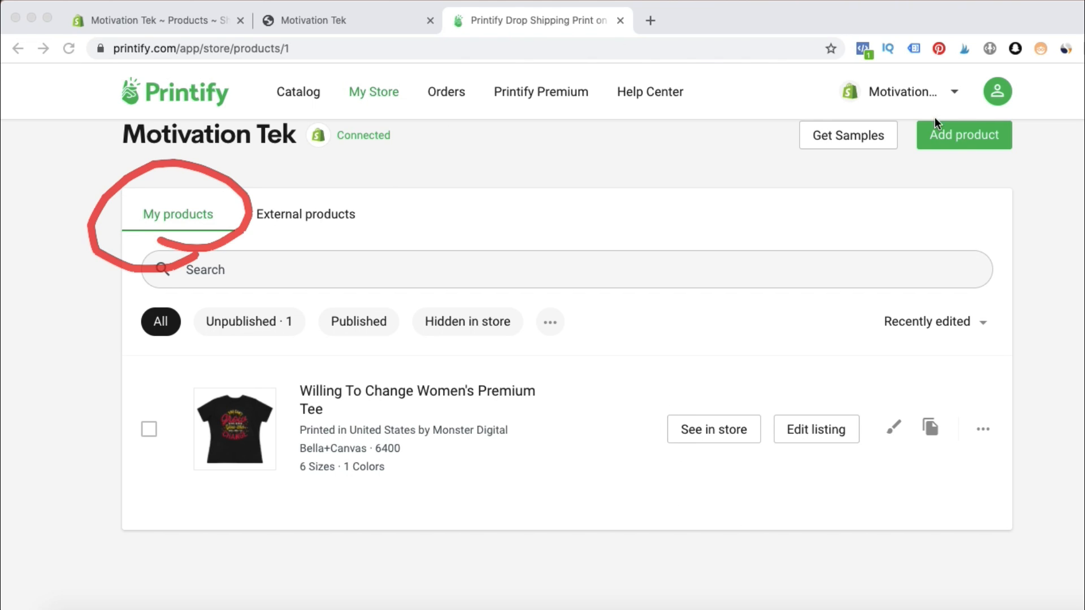
Add another product from the Home & Living category: Canvas Gallery Wraps fulfilled by CG Pro prints.
click(945, 135)
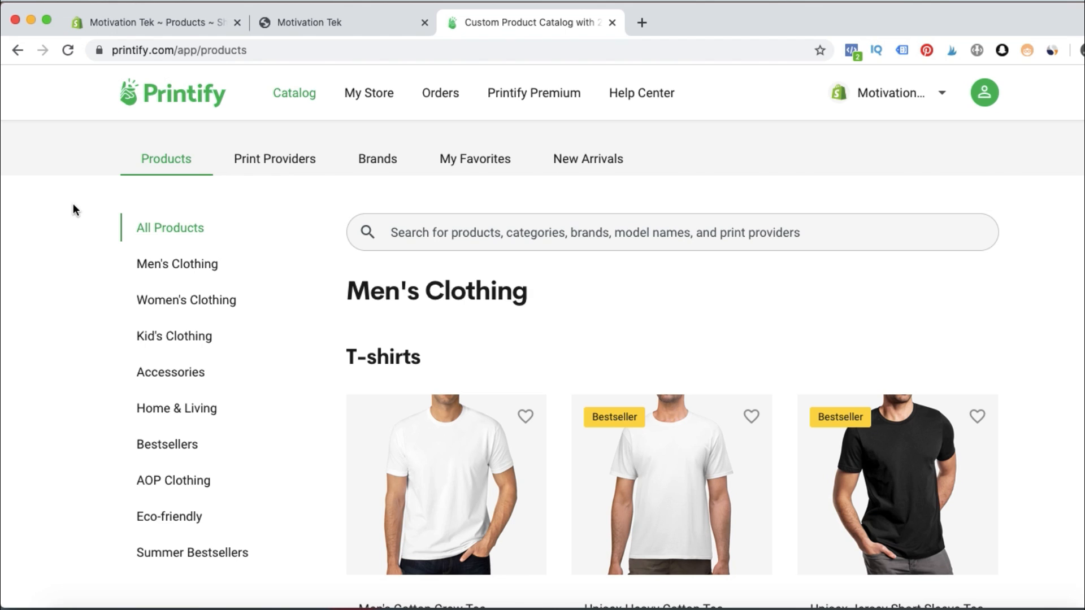
click(165, 412)
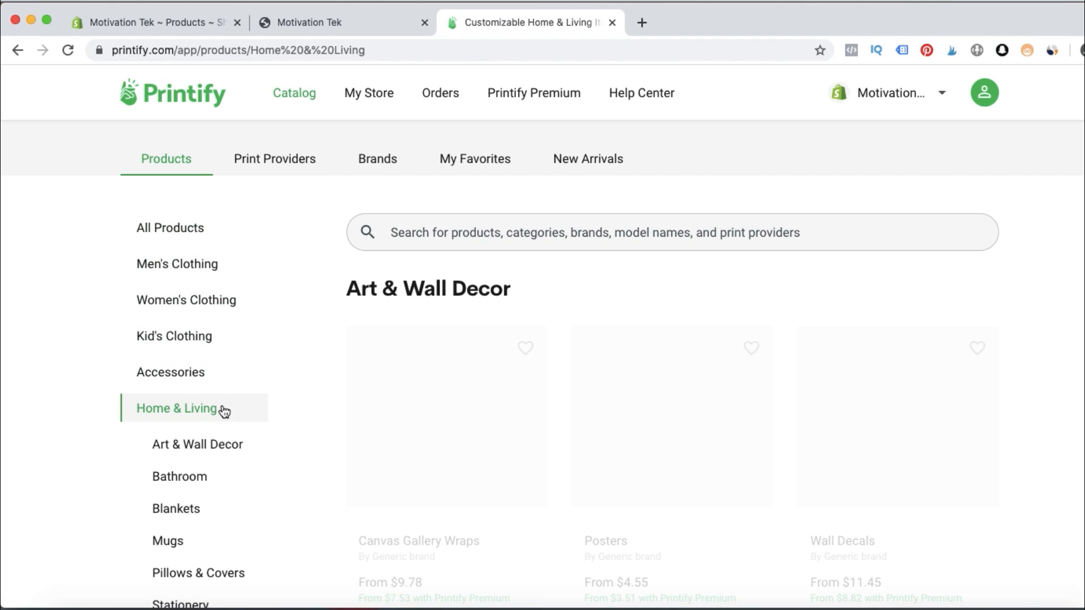
scroll(325, 388, down, 2)
click(425, 361)
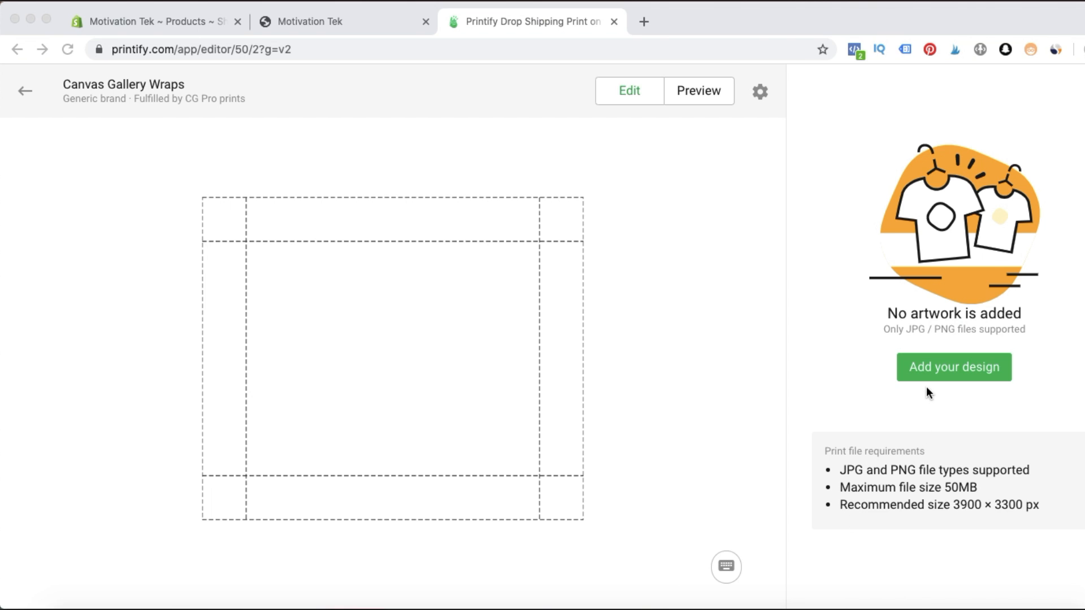
Add the "never give up canvas" artwork to the 10" × 8" canvas and save it with the Front view as title image.
mouse_move(927, 387)
mouse_down()
mouse_move(1058, 308)
mouse_move(957, 373)
mouse_up()
mouse_move(839, 432)
mouse_down()
mouse_move(806, 434)
mouse_move(925, 551)
mouse_move(1036, 441)
mouse_move(840, 431)
mouse_up()
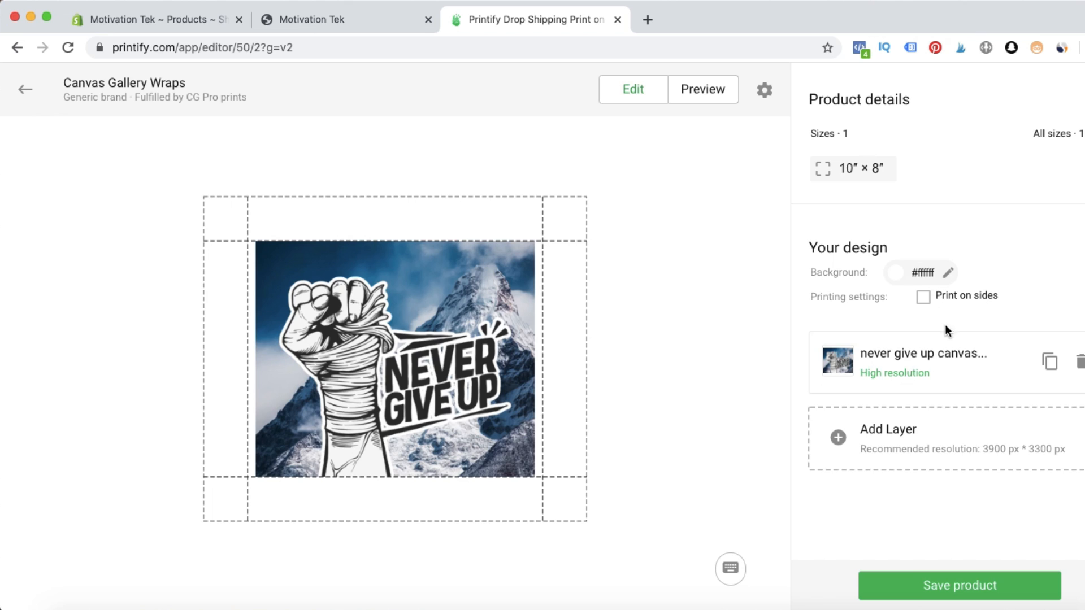
click(932, 588)
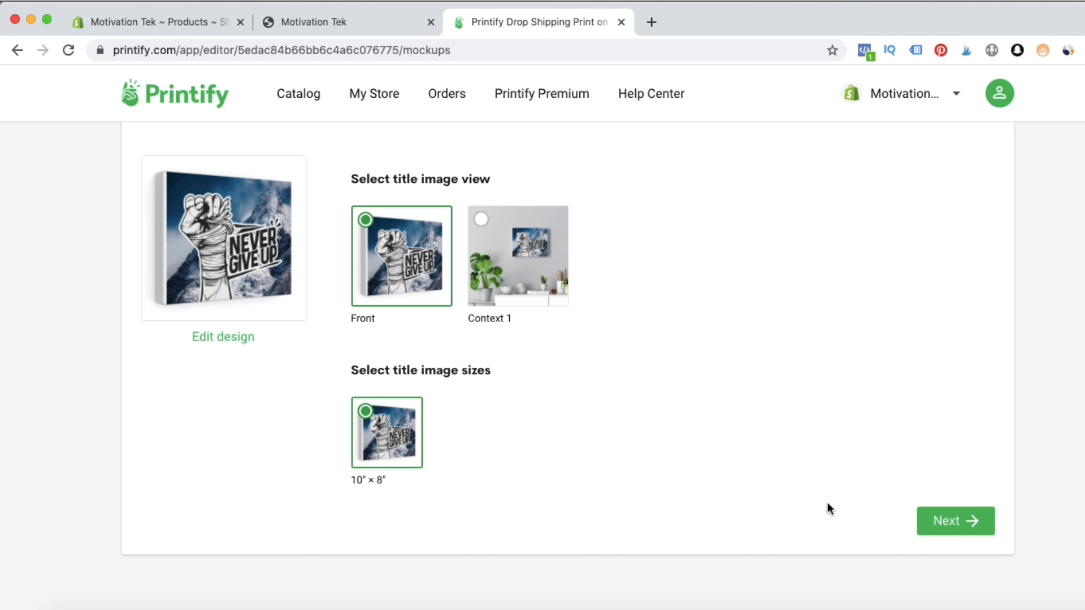
click(982, 512)
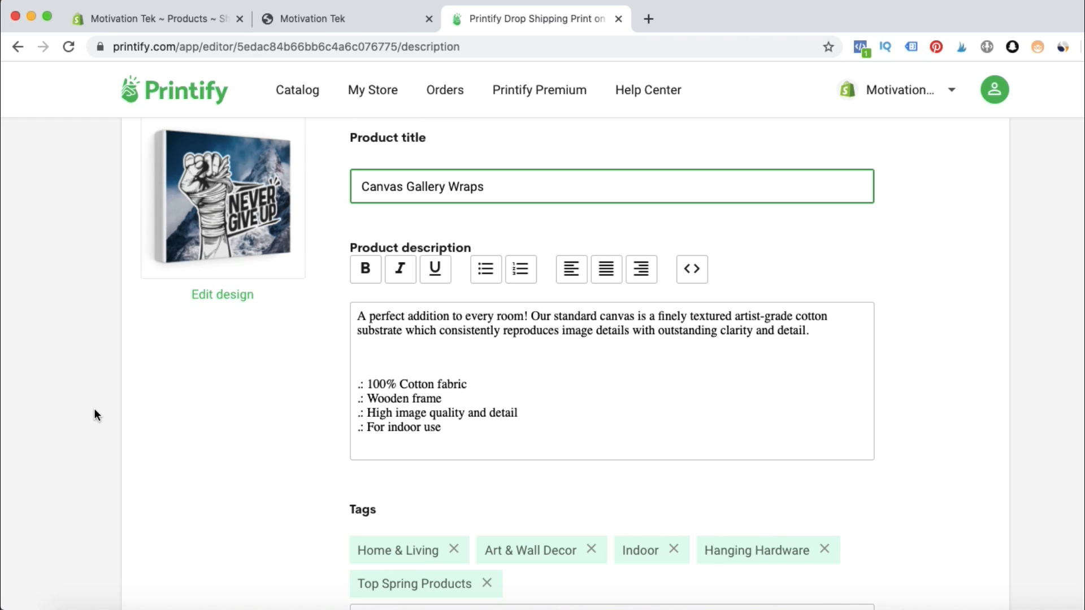
Set the product title to "Never Give Up Canvas Gallery Wraps" and continue to the variant pricing.
text(Never )
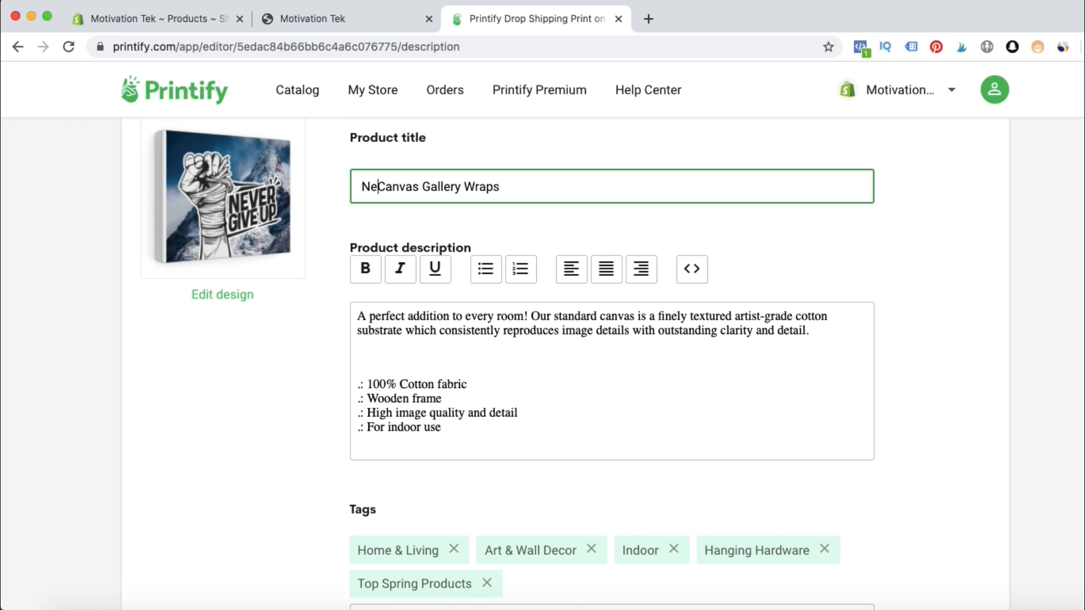
text(Give Up)
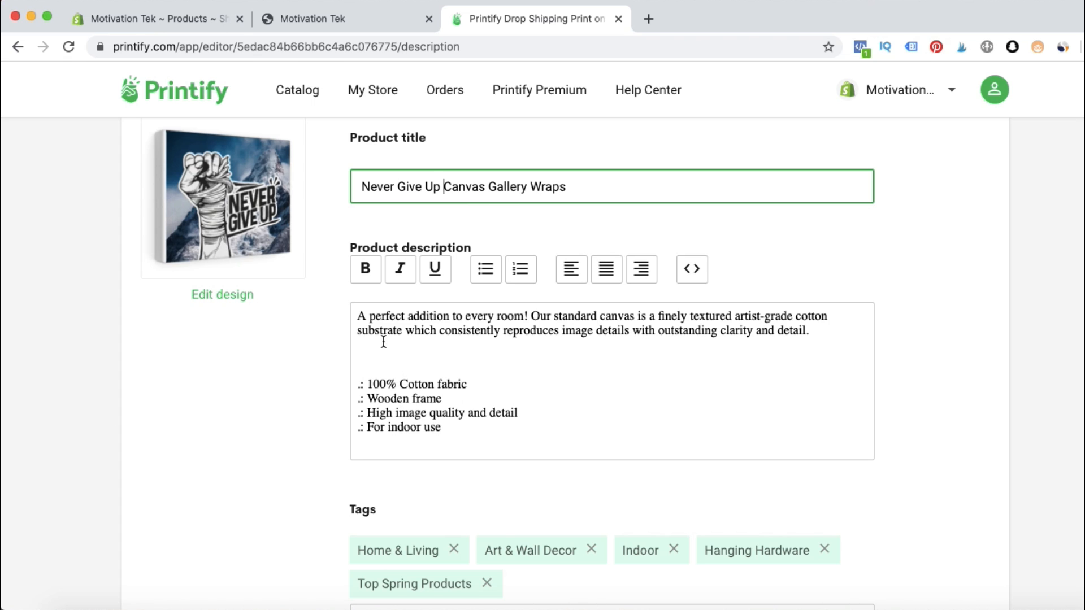
scroll(515, 385, down, 3)
click(954, 482)
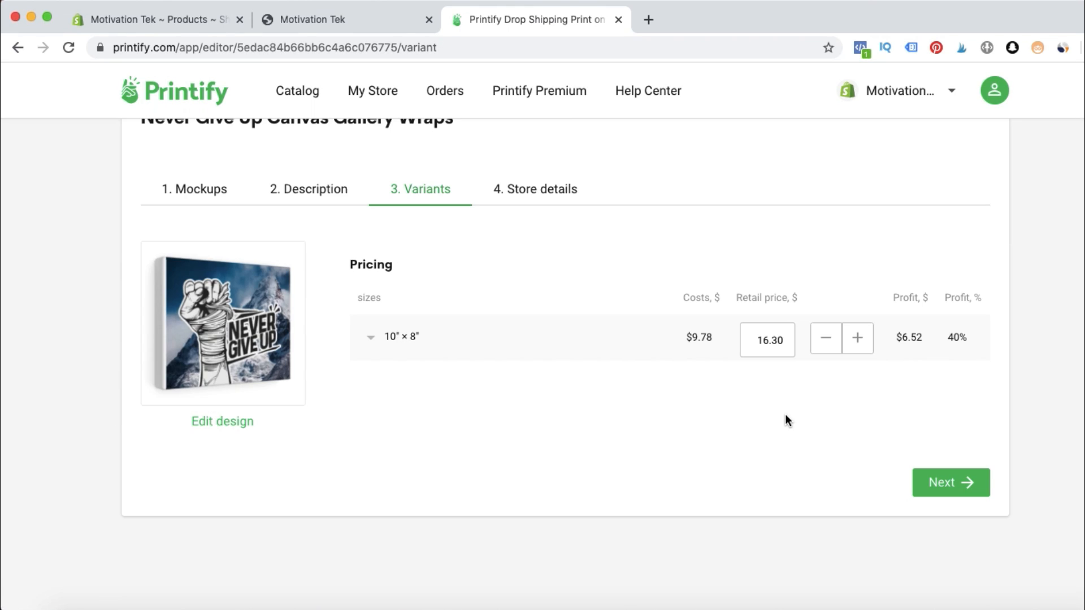
Set the retail price of the 10" × 8" canvas to $29.99.
click(754, 339)
double_click(756, 338)
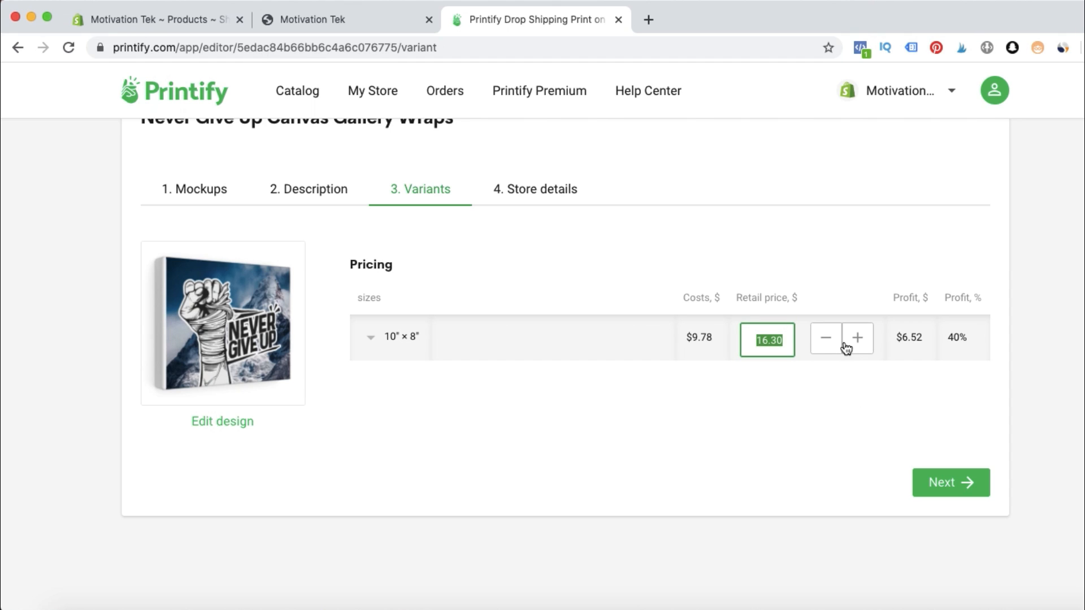
text(29.99)
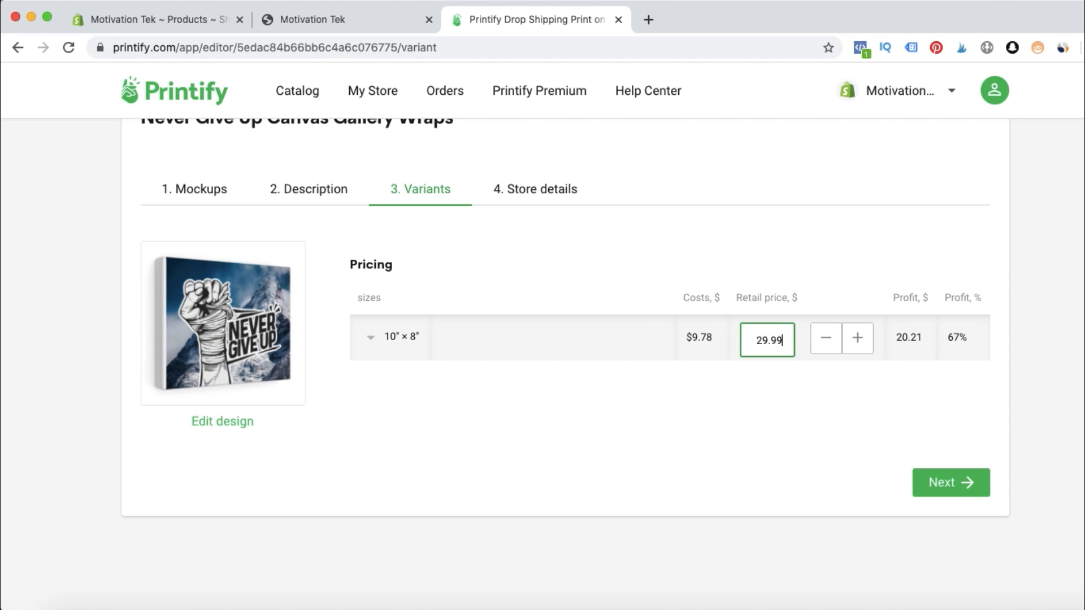
click(871, 394)
Enable publishing in the canvas's store details and publish it to the Shopify store.
click(961, 478)
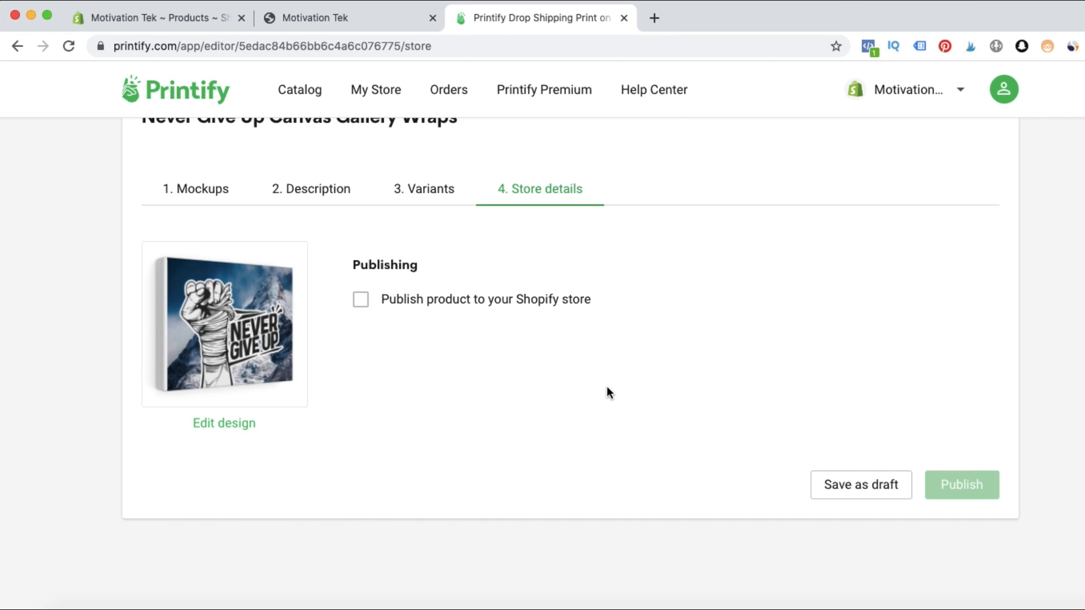
click(360, 300)
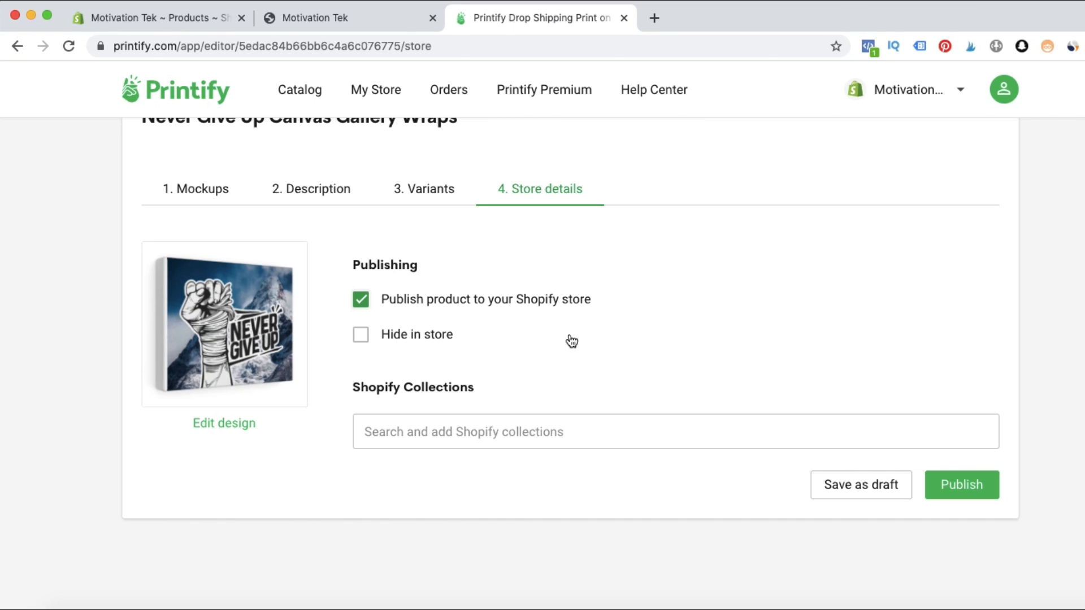
click(975, 493)
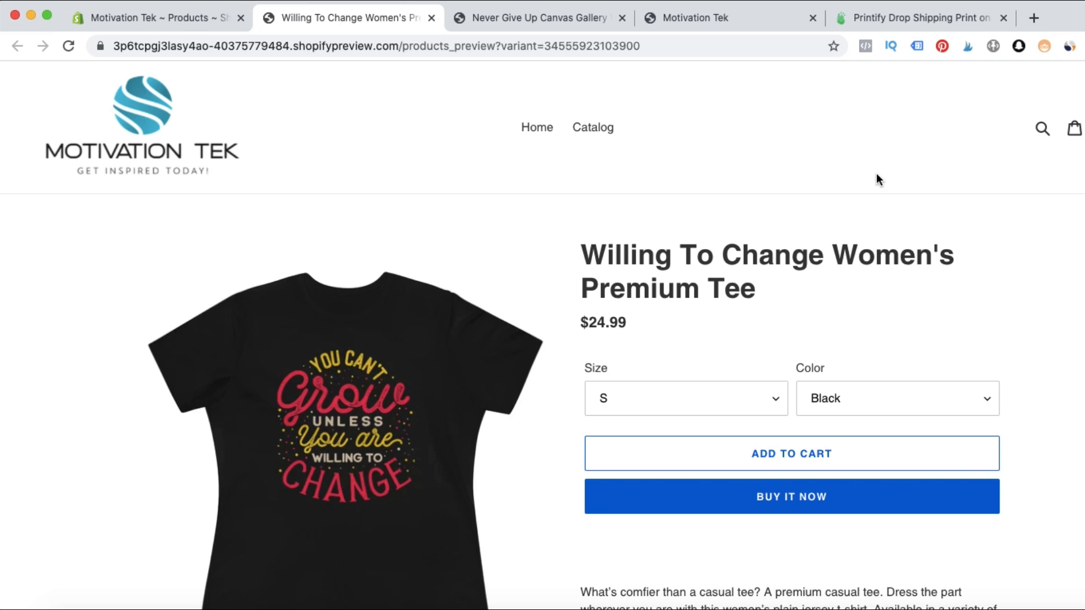
Look through the mockup images of the Willing To Change Women's Premium Tee and open the Never Give Up Canvas page.
scroll(678, 339, down, 3)
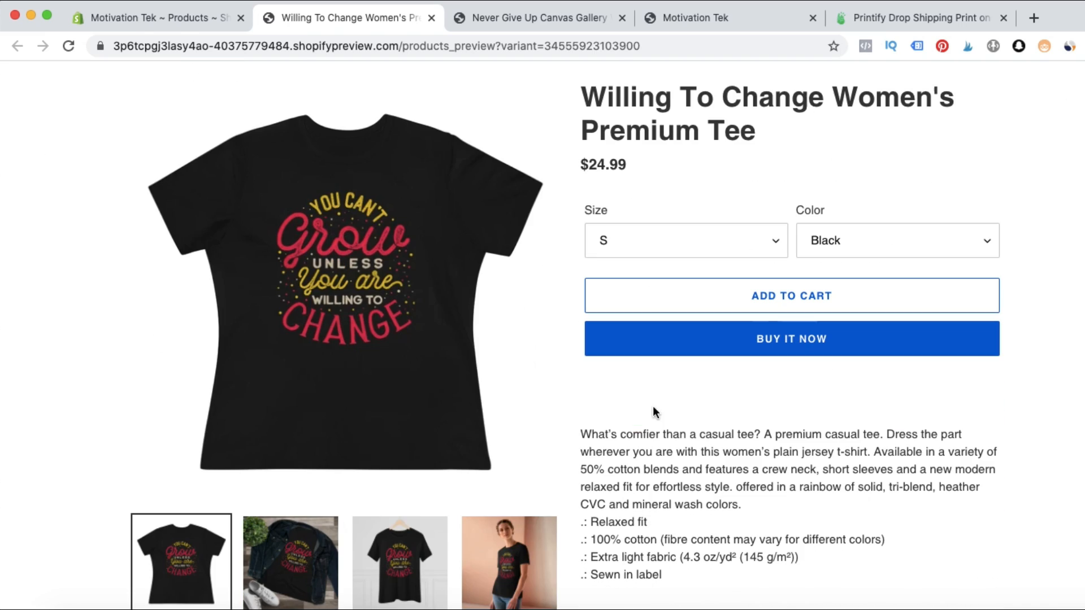
click(300, 563)
click(385, 563)
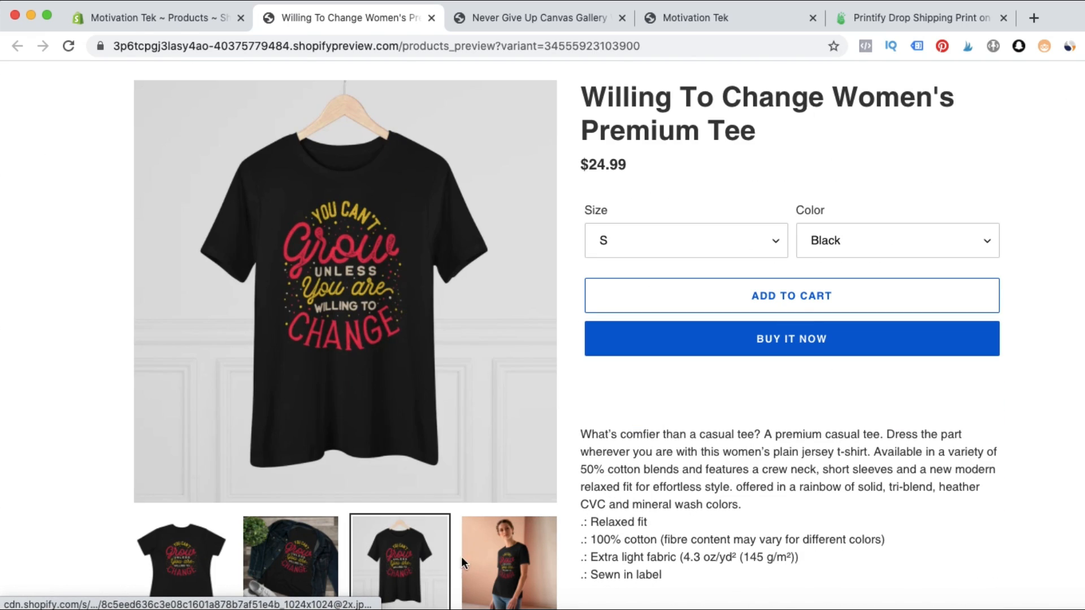
click(489, 563)
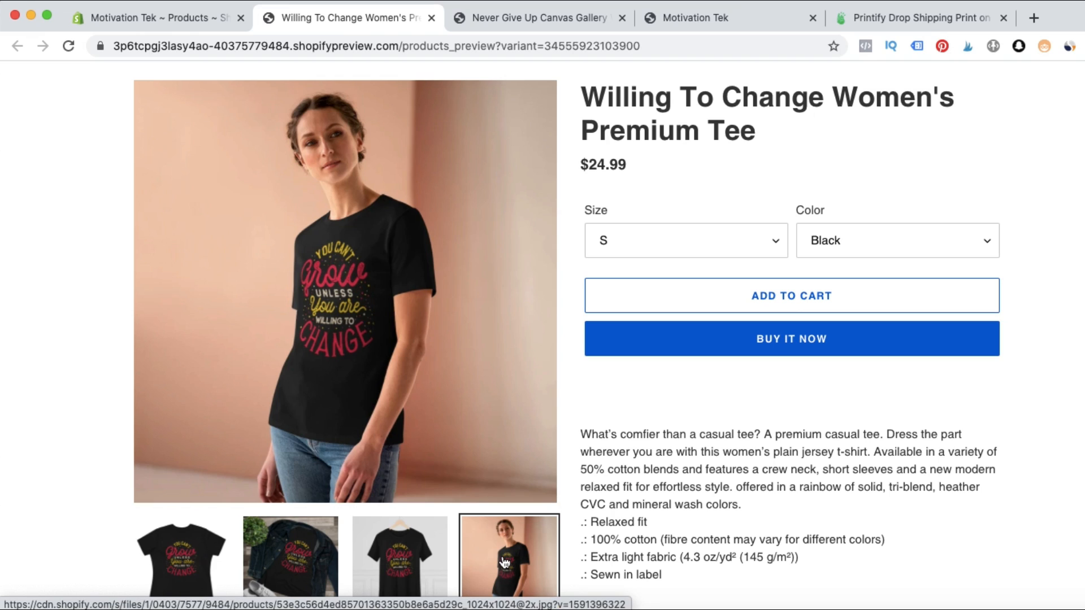
click(584, 18)
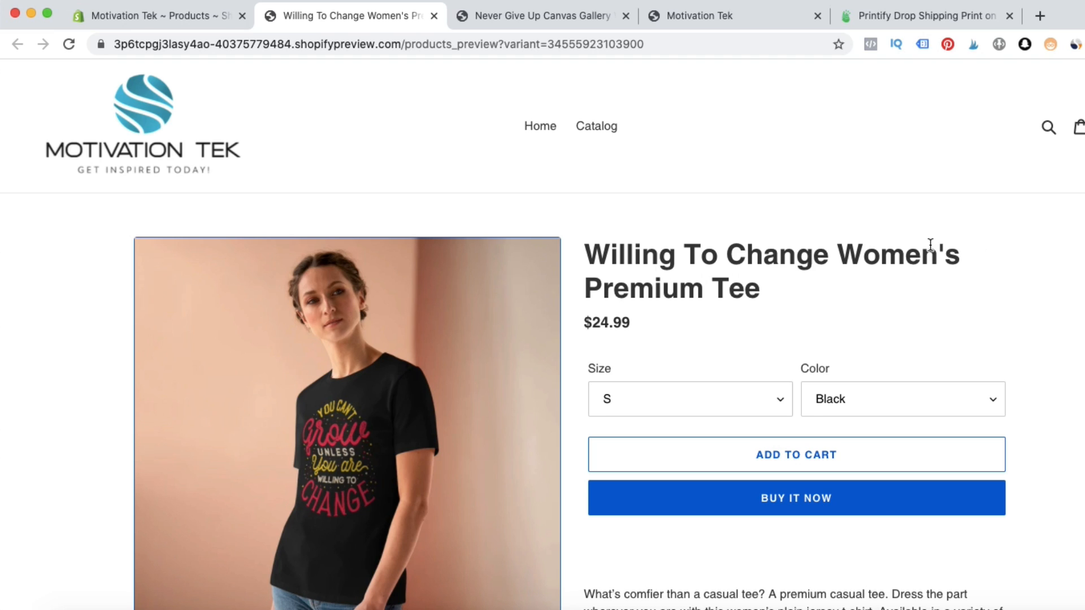
Save the photo of the model wearing the tee from the Willing To Change Women's Premium Tee page.
scroll(497, 169, down, 2)
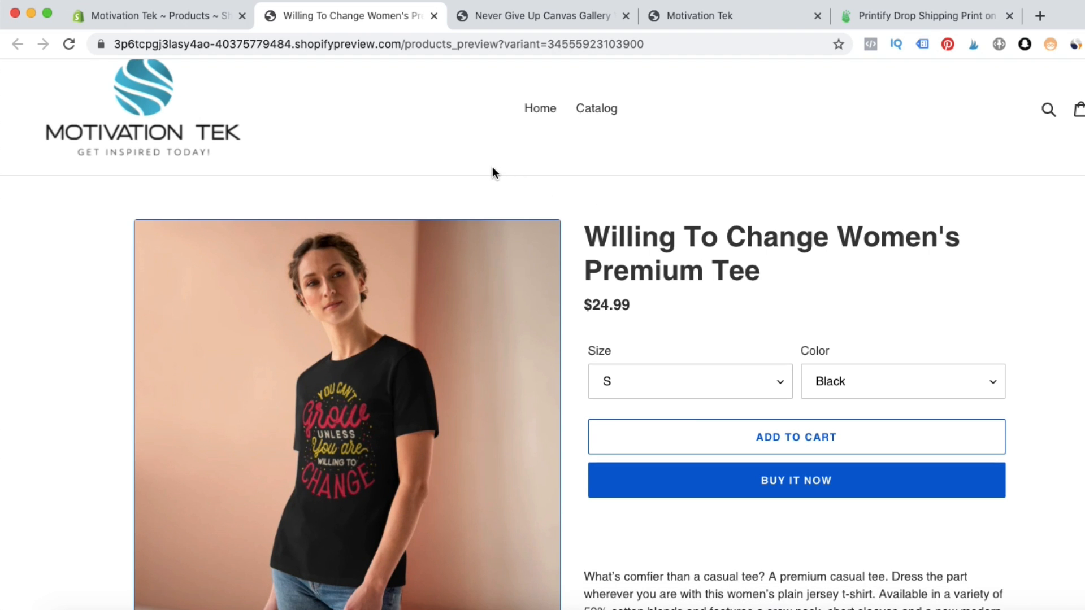
scroll(466, 173, down, 1)
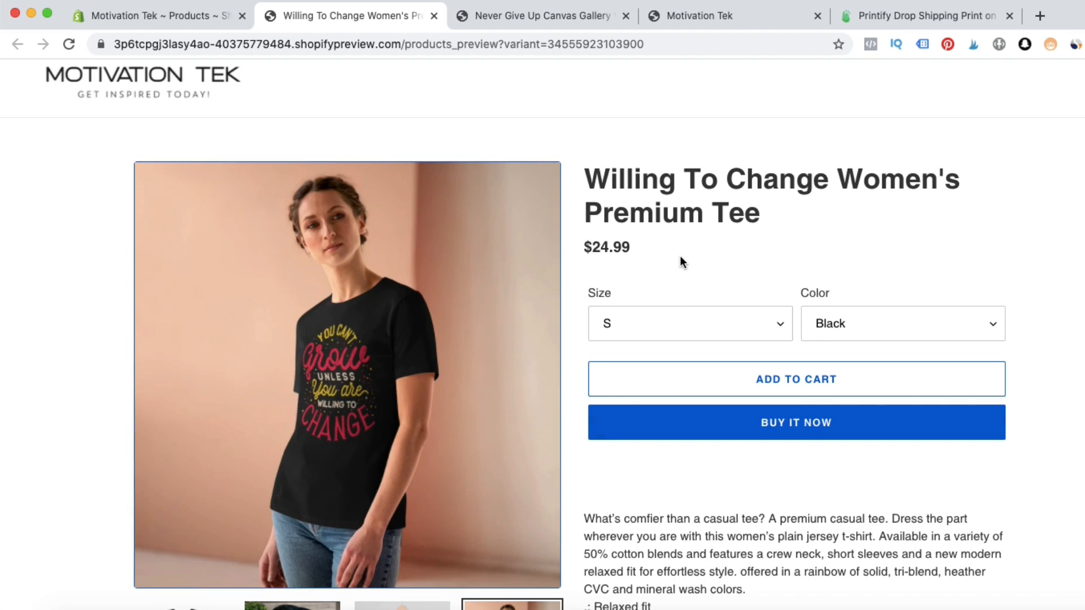
right_click(313, 241)
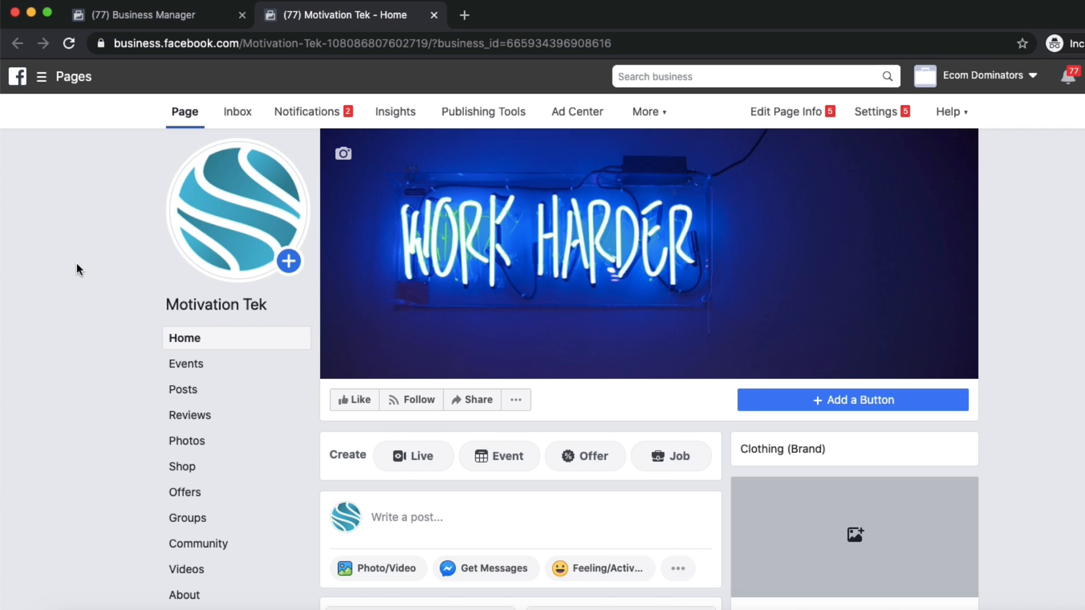
Start a photo post on the Motivation Tek Facebook page with the picture of the model wearing the tee.
scroll(371, 339, down, 5)
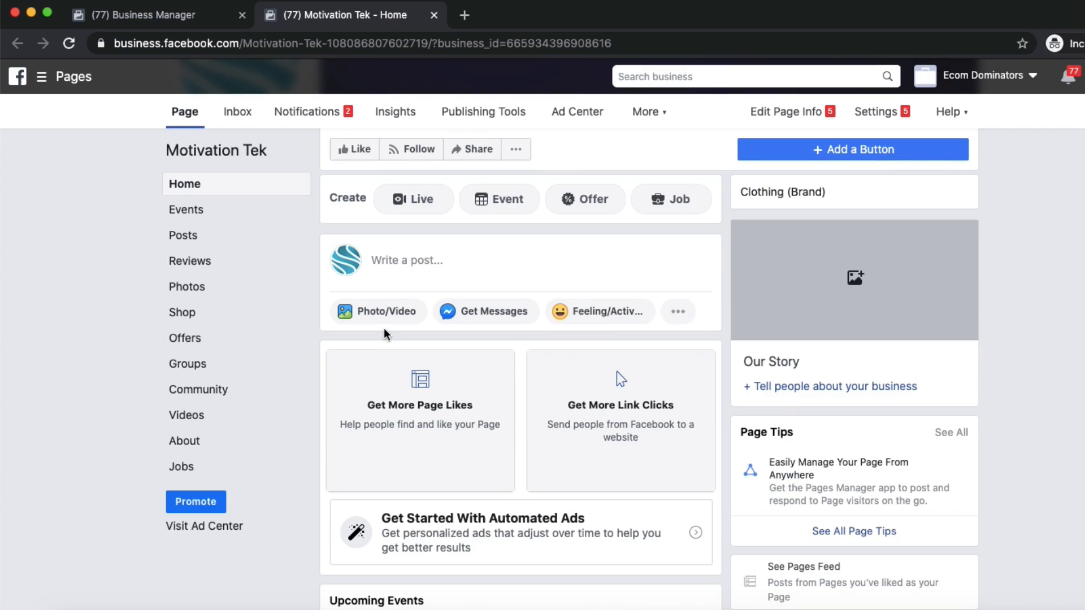
click(369, 311)
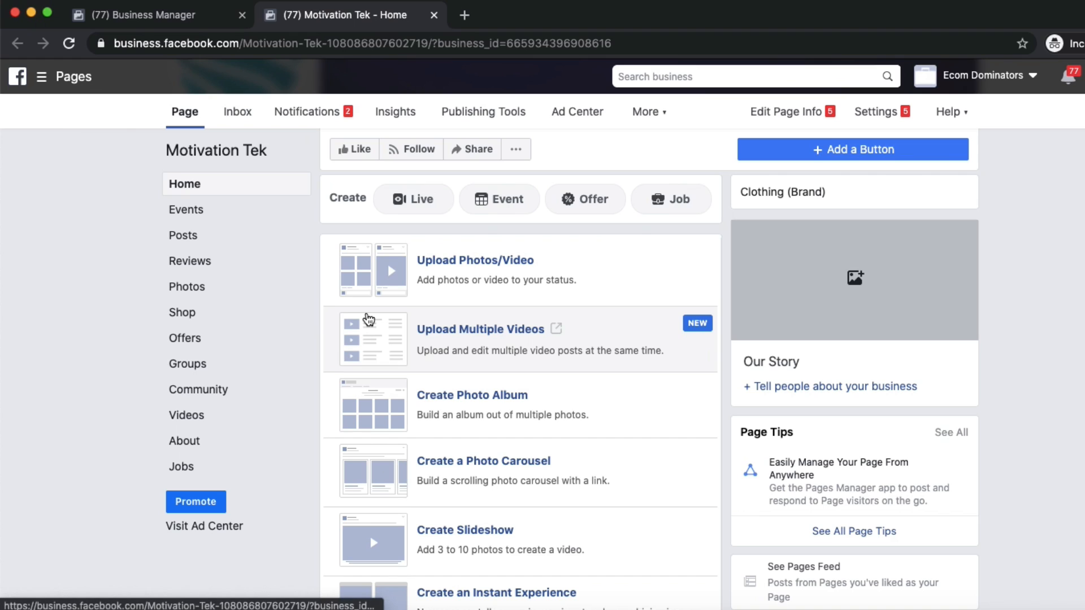
click(709, 609)
mouse_move(449, 238)
mouse_down()
mouse_move(610, 269)
mouse_move(310, 286)
mouse_move(484, 245)
mouse_up()
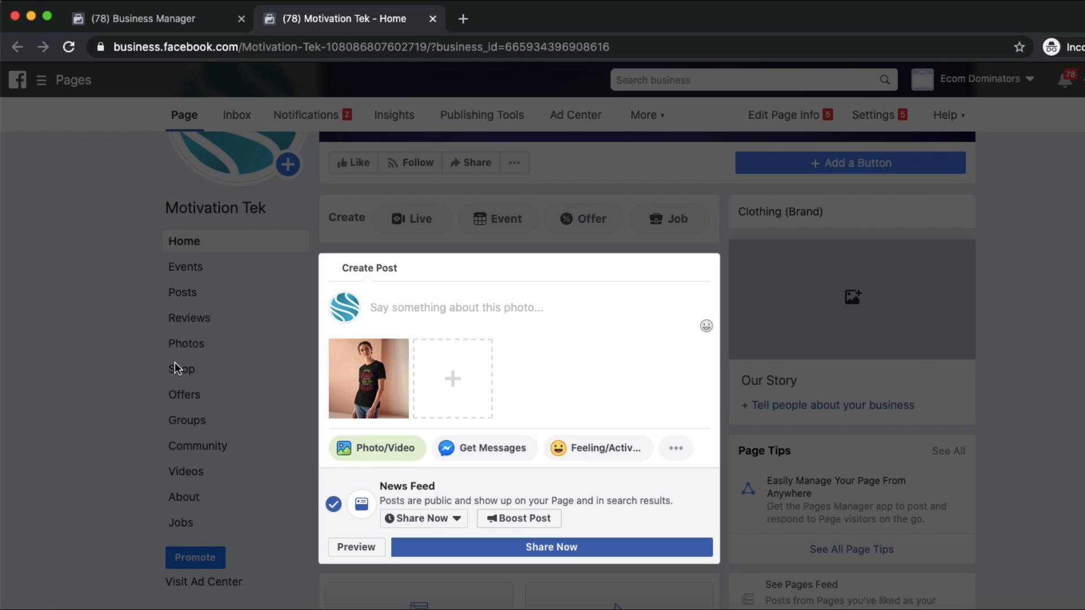
Write "Need A Dose Of Motivation?" and "Get this tshirt here>" in the post, followed by the tee's myshopify.com product link.
text(Need A Dose Of Motivation?)
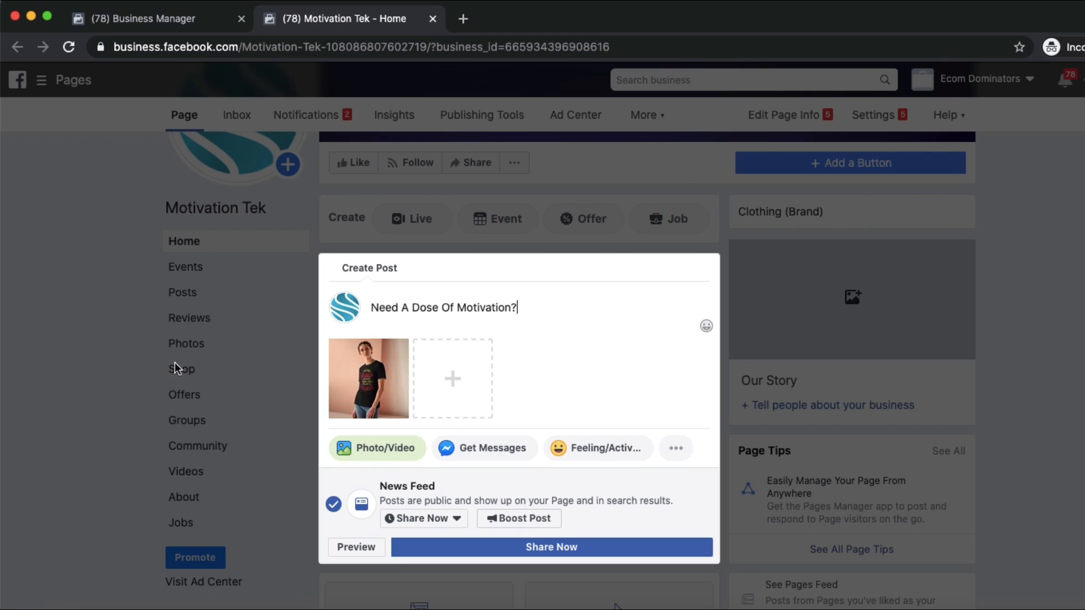
key(Return)
text(Get this tshirt her)
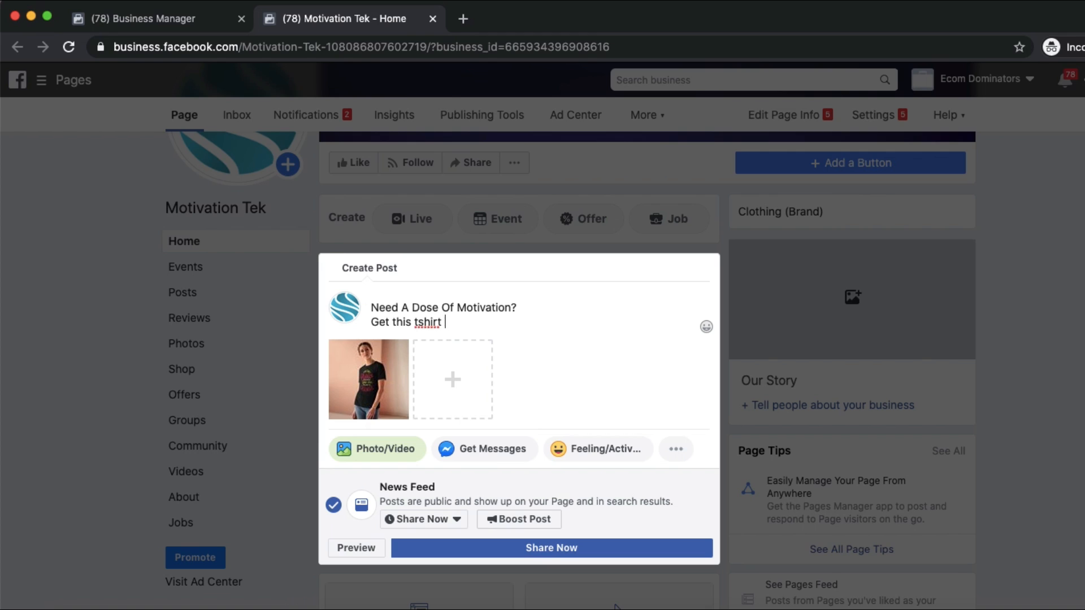
text(e>)
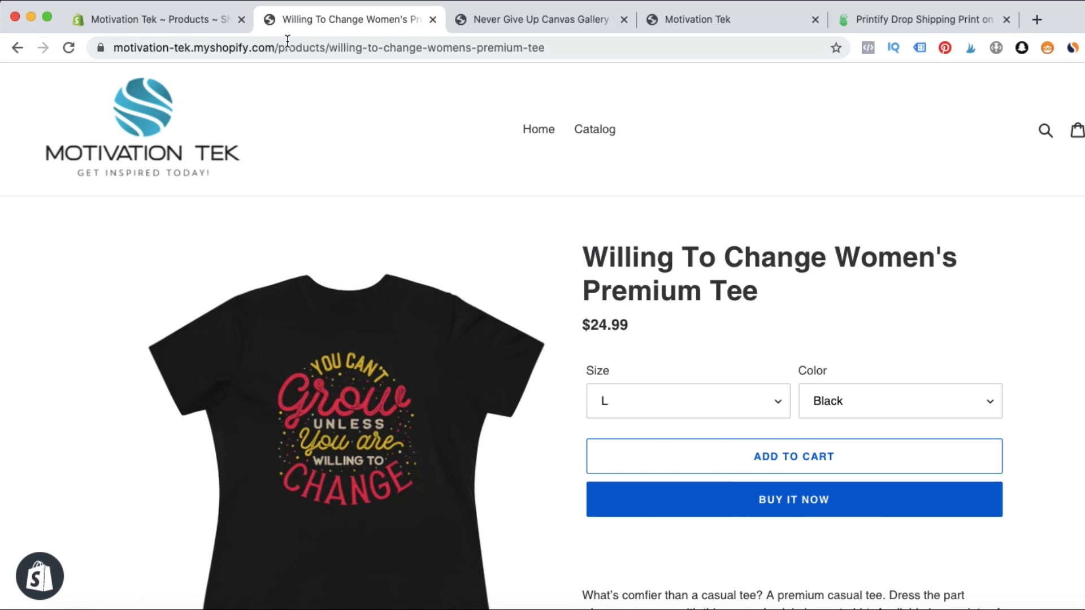
click(287, 41)
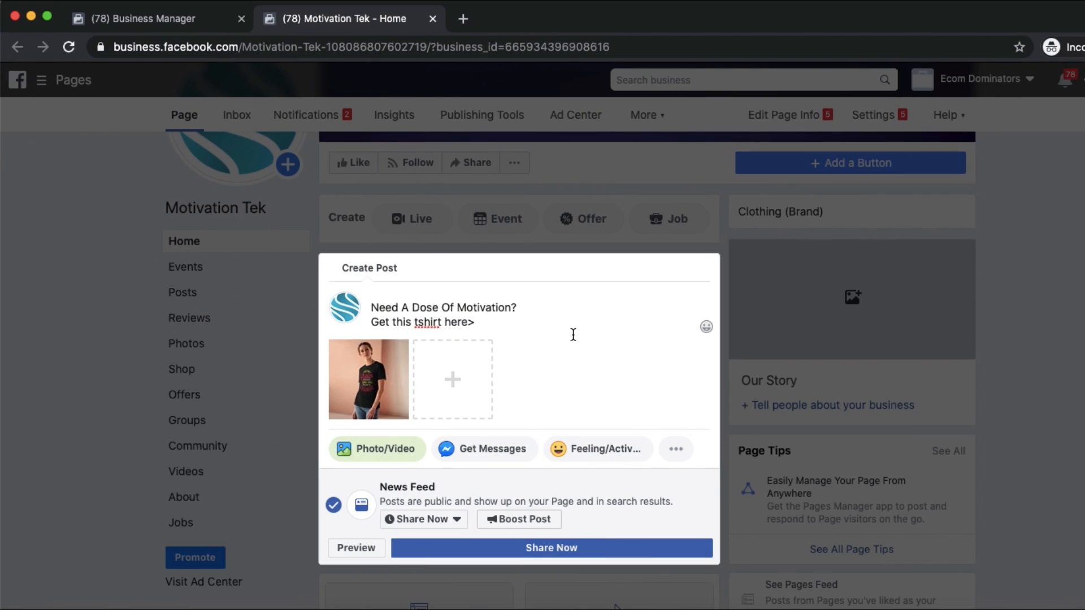
text(https://motivation-tek.myshopify.com/products/willing-to-change-womens-premium-tee)
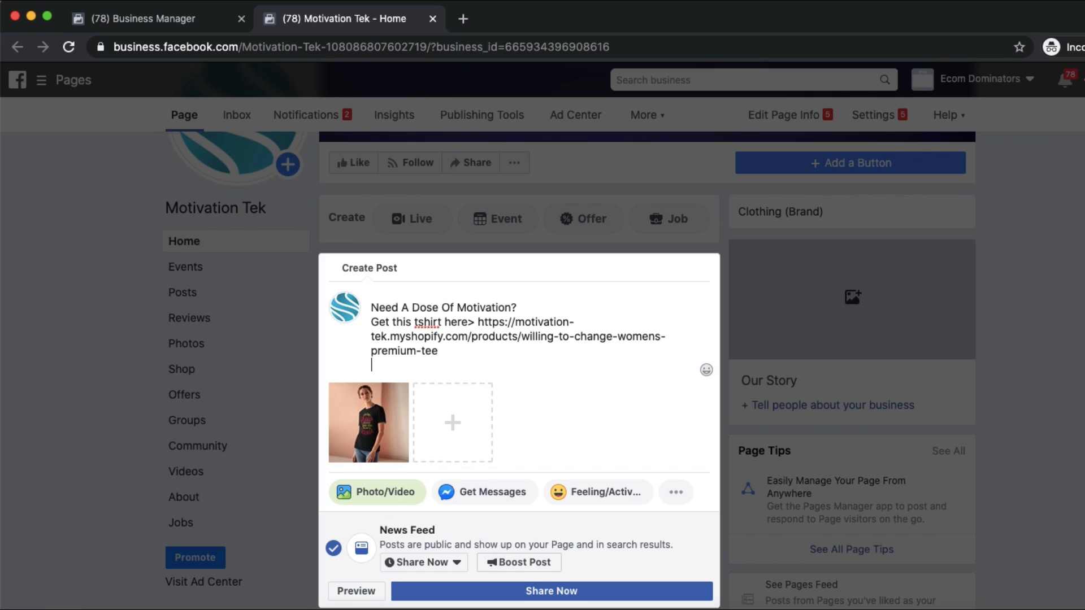
Add the line "Limited time only. Get 15 % off!" to the post and share it on the page.
text(Limited time only. G)
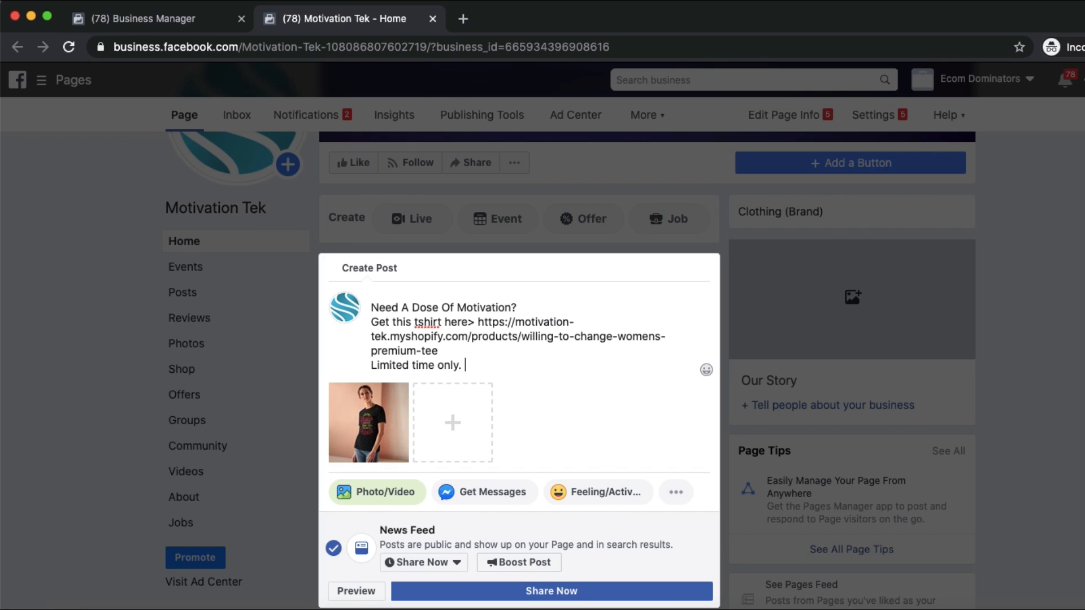
text(t)
key(BackSpace)
text(et 15 % off!)
click(550, 591)
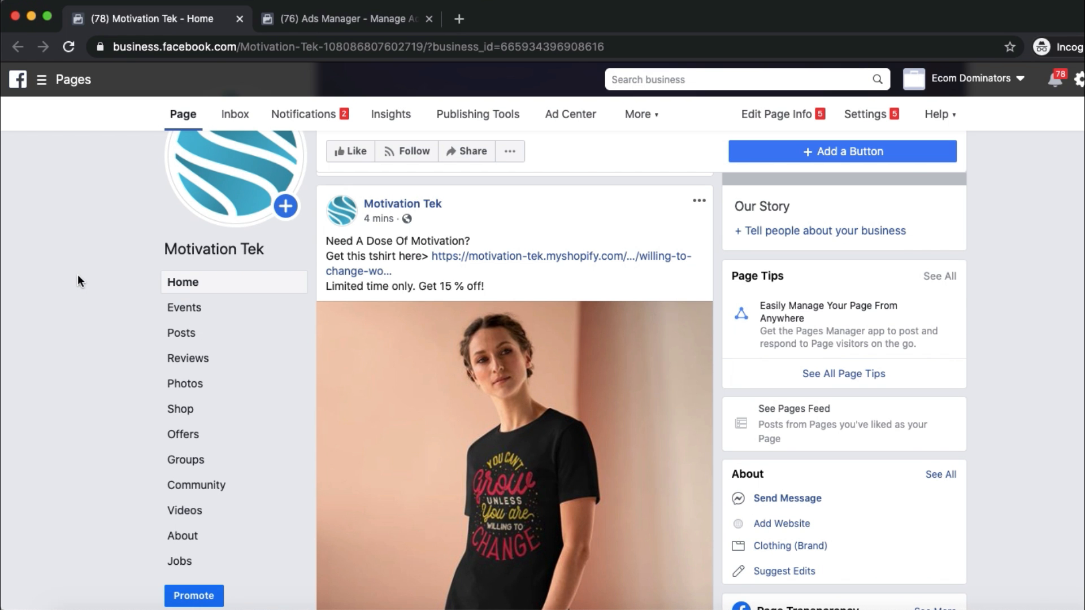
Switch to Facebook Ads Manager and choose Conversions as the new campaign's marketing objective.
click(306, 19)
mouse_move(106, 104)
mouse_down()
mouse_move(53, 129)
mouse_move(133, 126)
mouse_up()
mouse_move(12, 217)
mouse_down()
mouse_move(1, 310)
mouse_move(78, 179)
mouse_up()
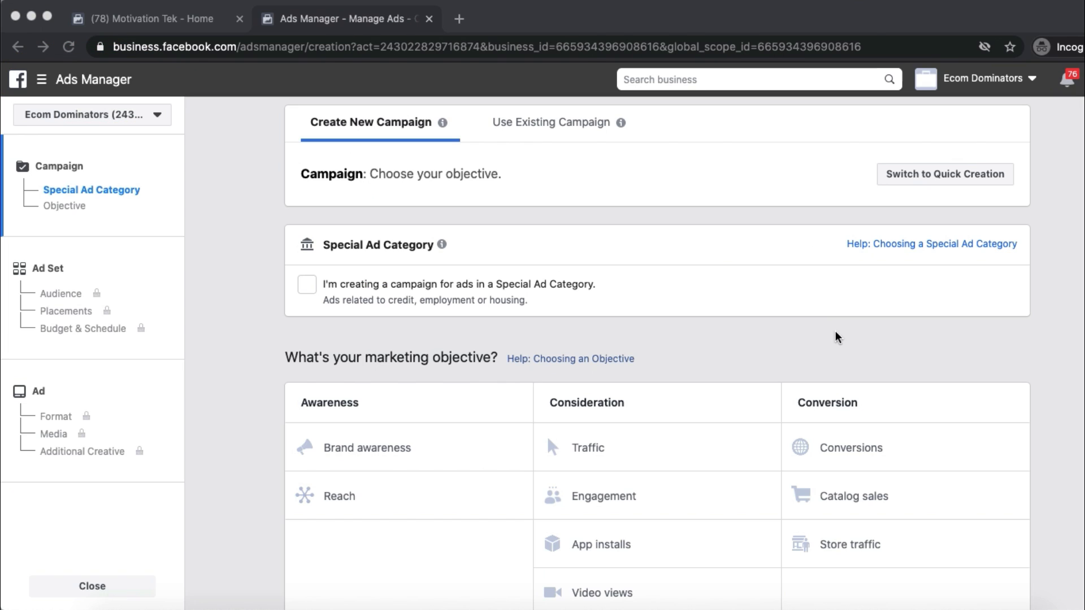
mouse_move(386, 346)
mouse_down()
mouse_move(479, 342)
mouse_move(365, 376)
mouse_move(432, 342)
mouse_up()
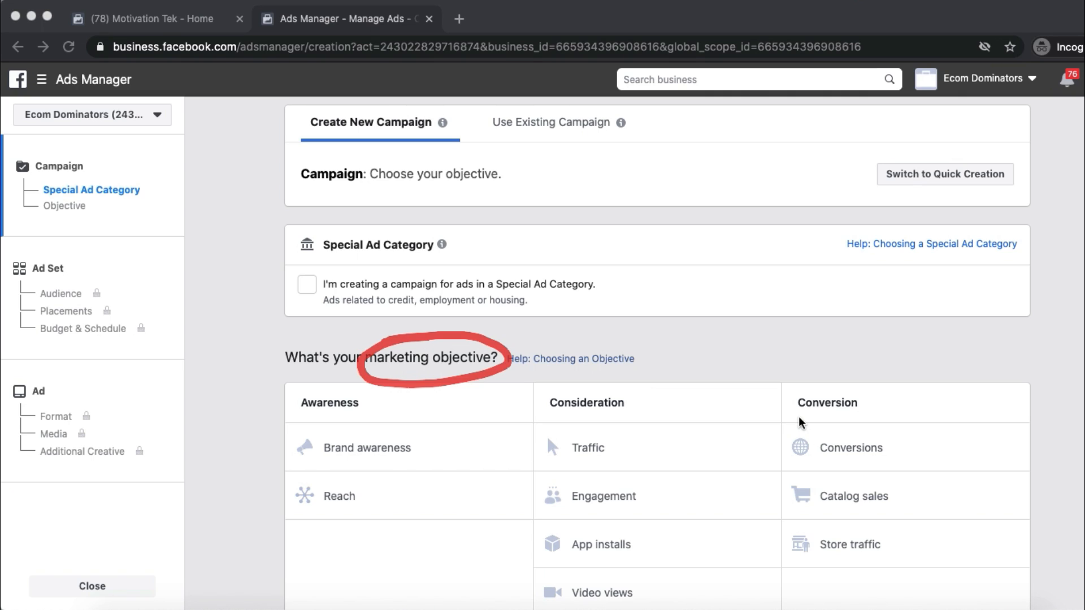
mouse_move(794, 420)
mouse_down()
mouse_move(921, 439)
mouse_move(781, 476)
mouse_move(793, 429)
mouse_up()
click(792, 431)
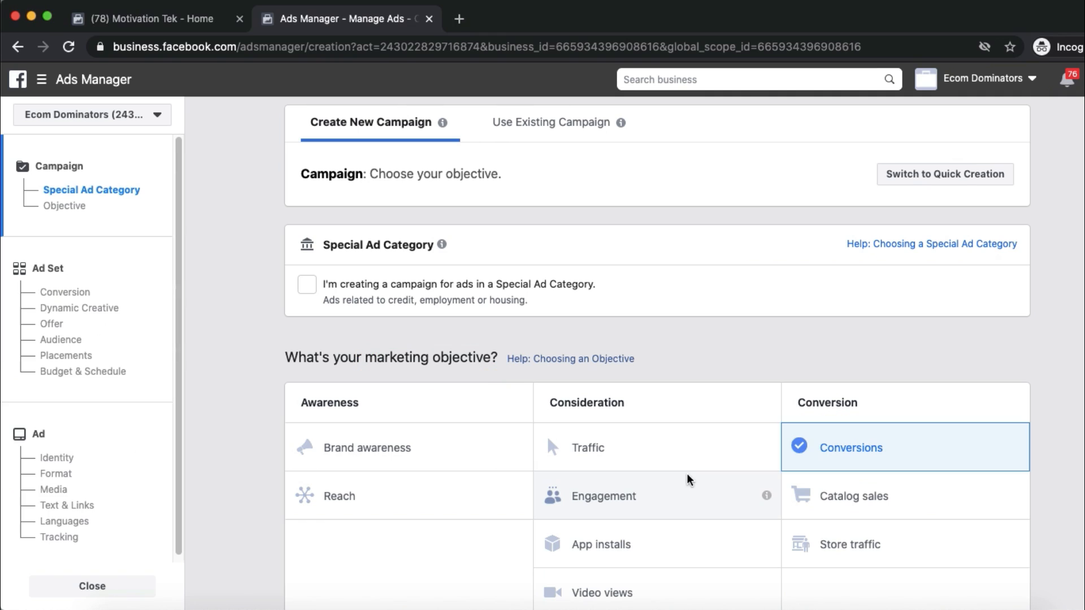
Name the campaign "tshirt test" and continue to the ad set settings.
drag(639, 387, 511, 372)
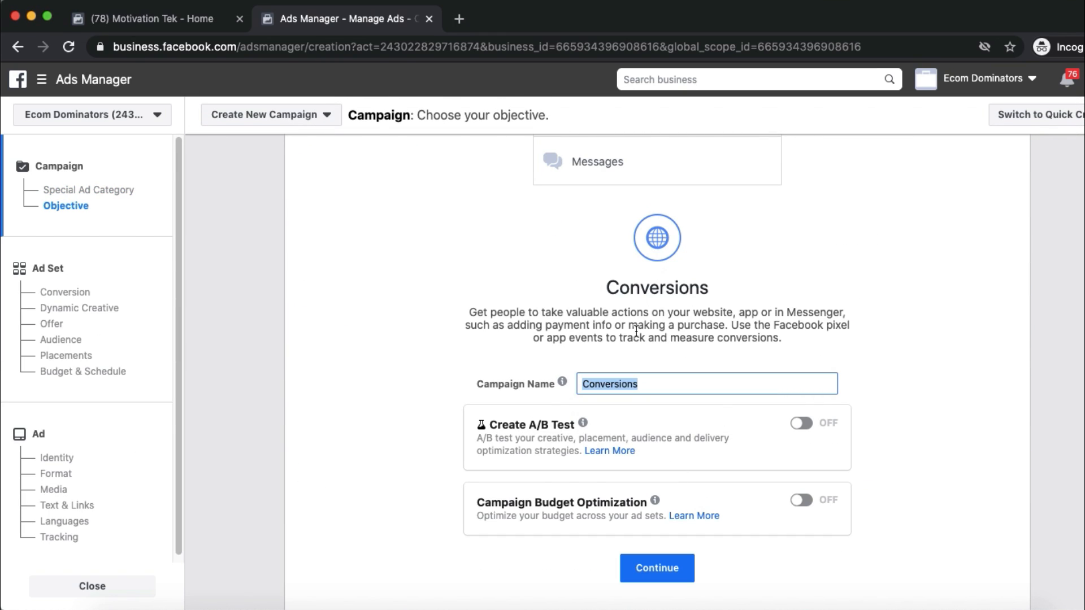
text(tshirt test)
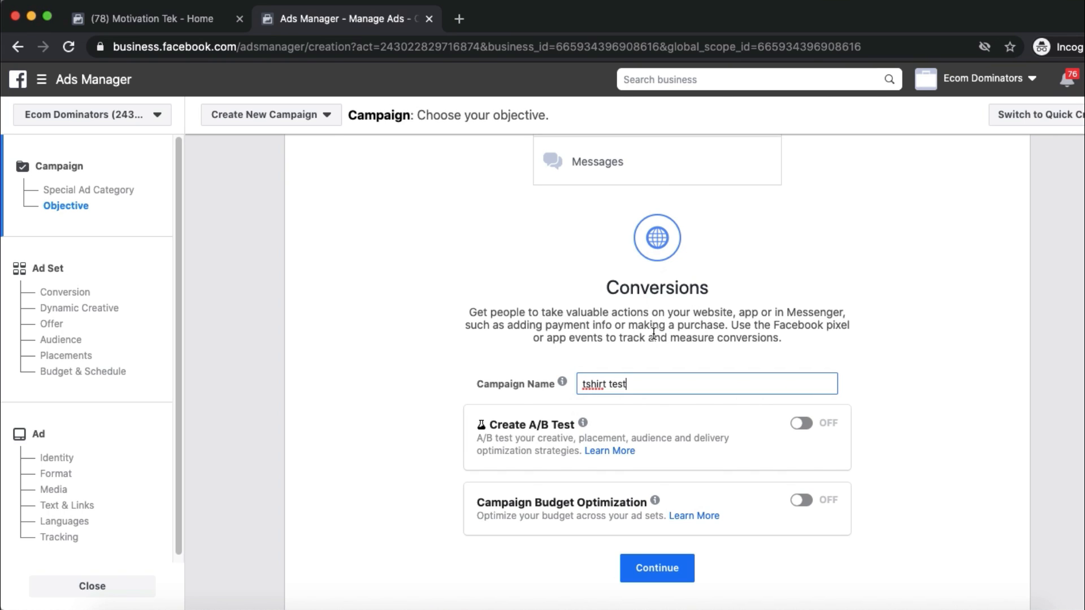
click(657, 568)
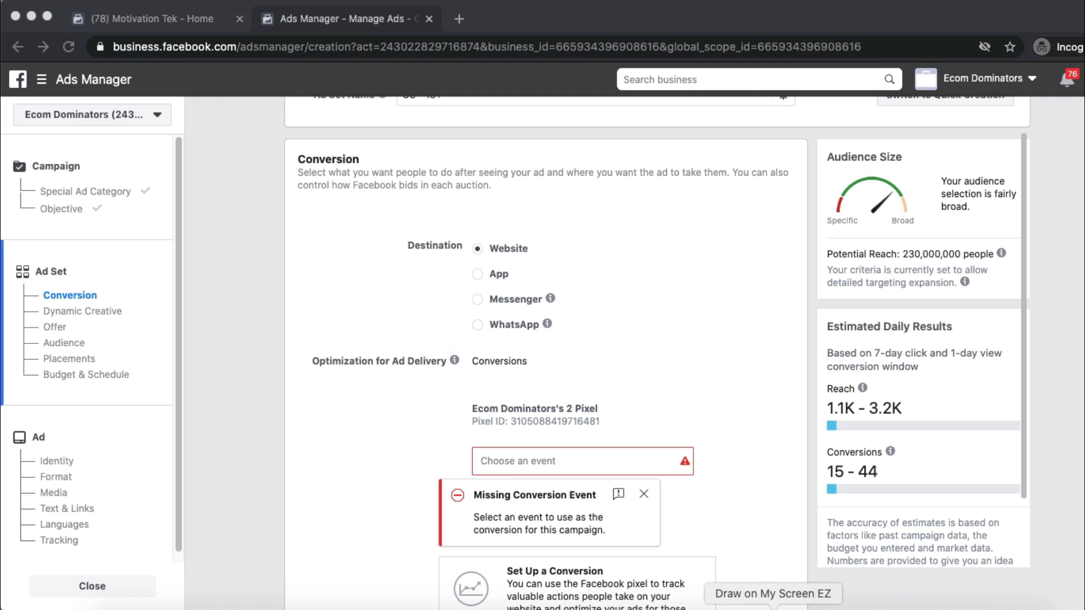
Choose Purchase as the pixel conversion event for the ad set.
mouse_move(497, 429)
mouse_down()
mouse_move(764, 473)
mouse_move(410, 476)
mouse_move(541, 421)
mouse_up()
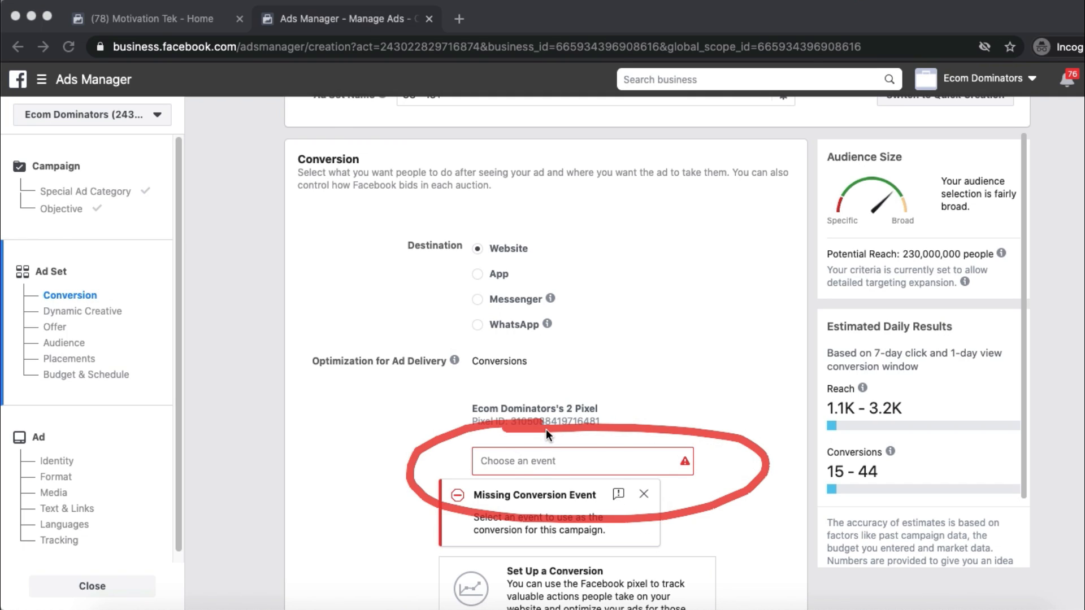
key(Escape)
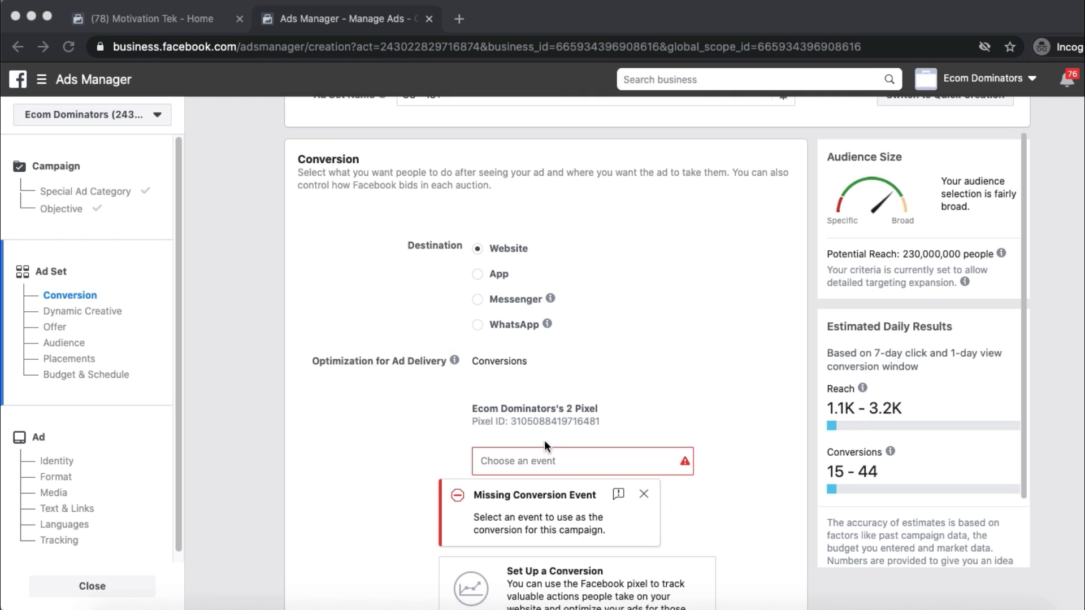
click(520, 460)
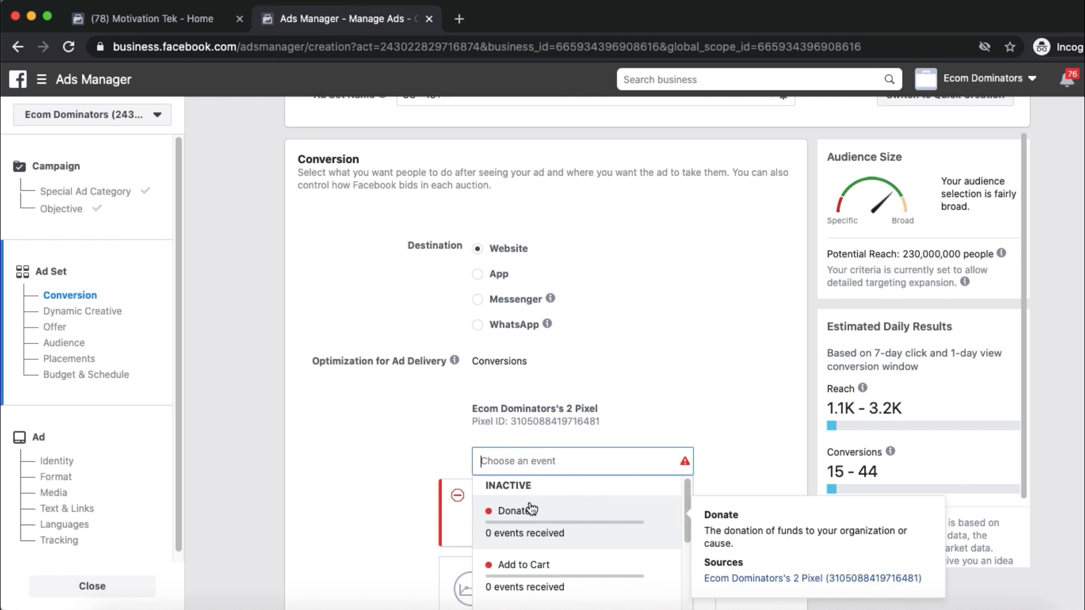
scroll(571, 503, down, 2)
scroll(729, 457, down, 5)
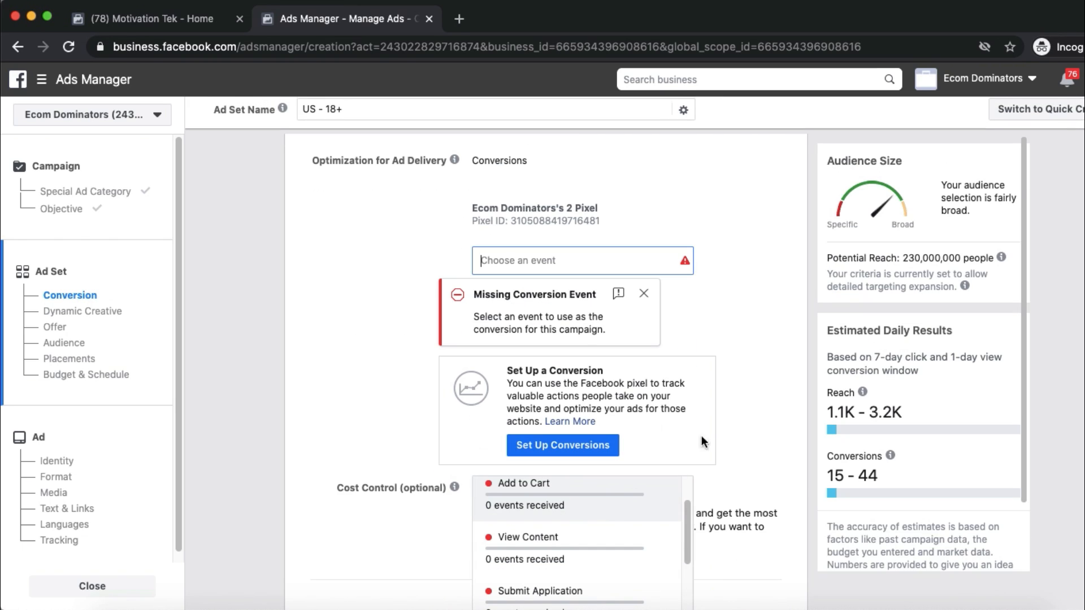
click(548, 273)
scroll(543, 328, down, 6)
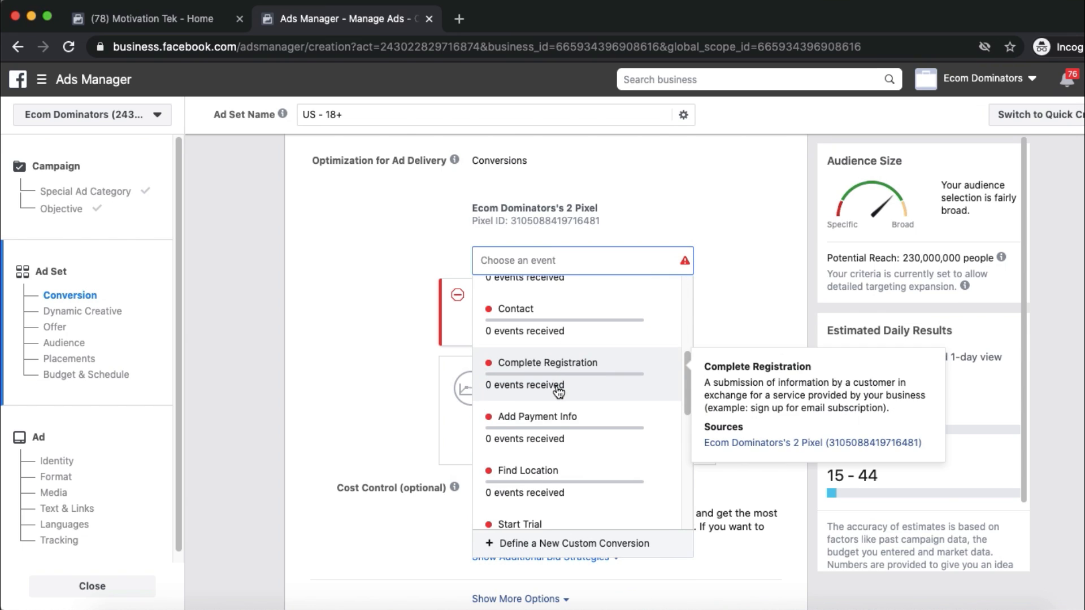
click(541, 392)
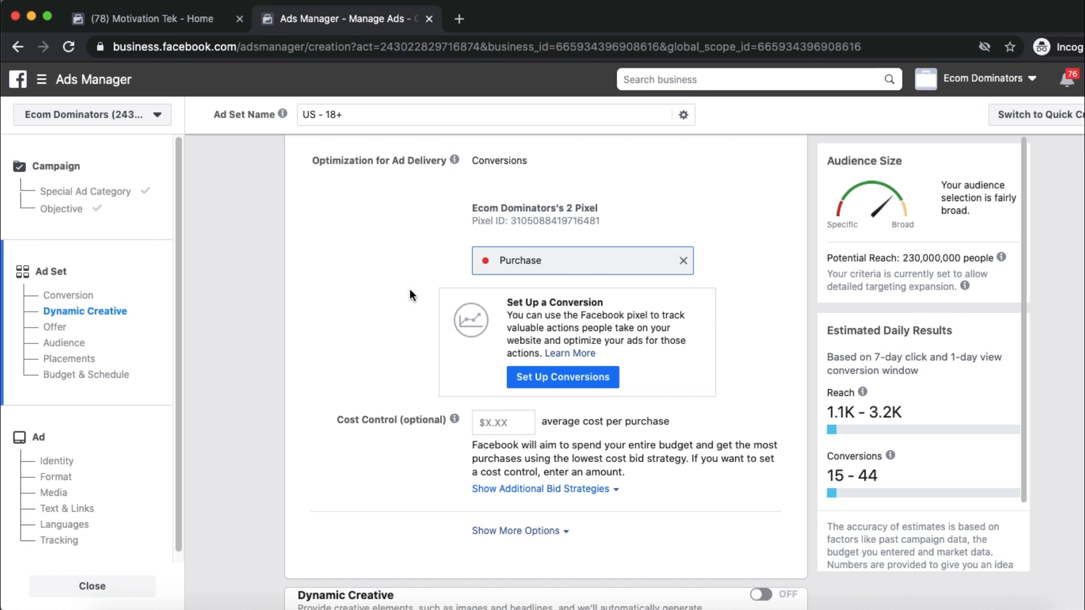
Set the ad set audience's minimum age to 20 and restrict the gender to Women.
scroll(407, 282, down, 6)
scroll(415, 306, down, 3)
scroll(396, 325, down, 2)
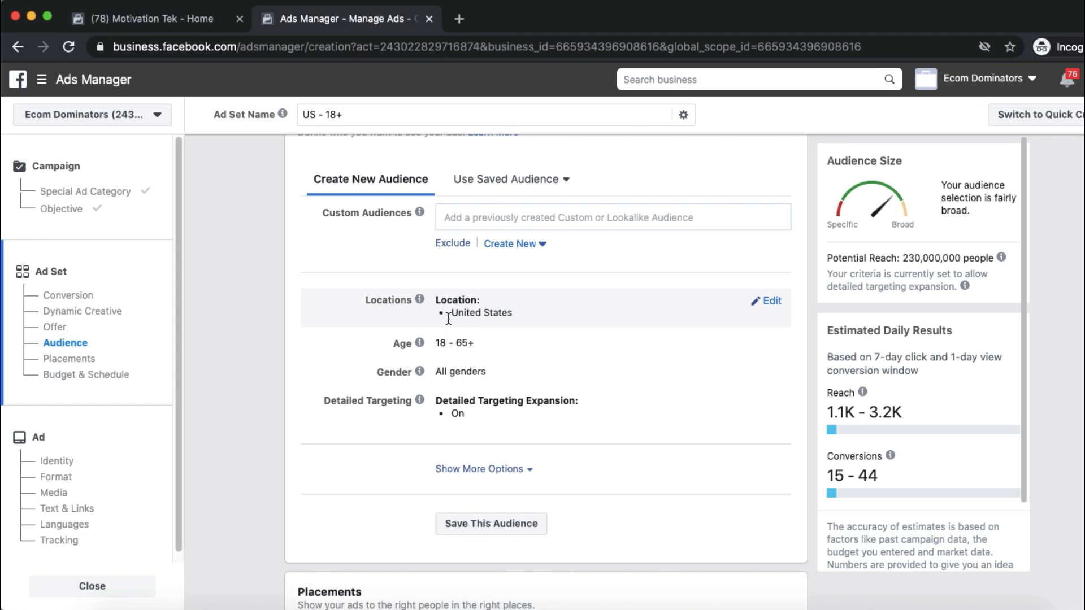
click(766, 343)
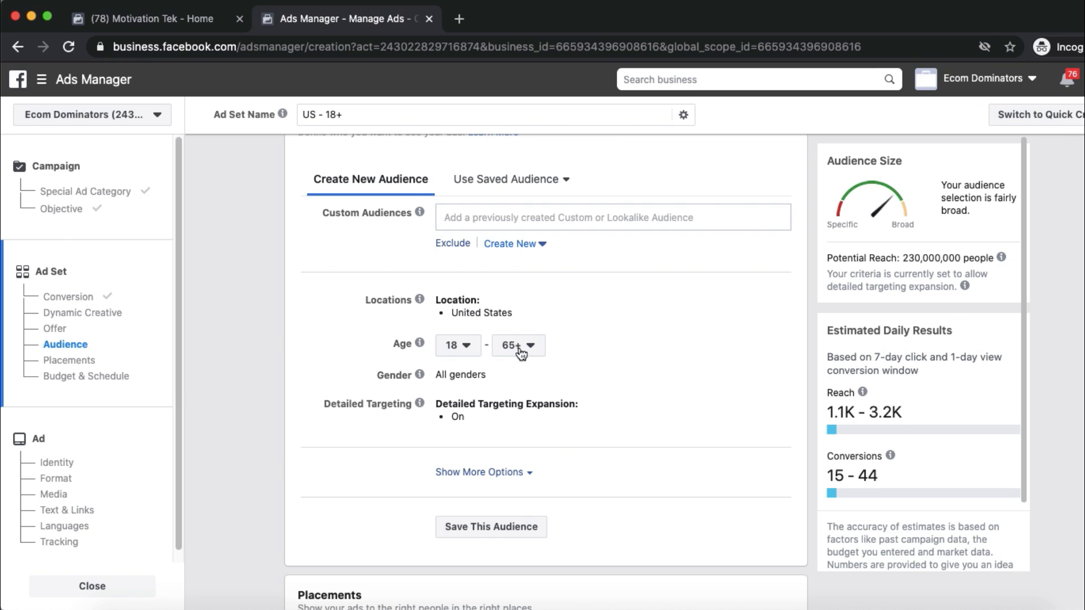
click(469, 346)
click(465, 521)
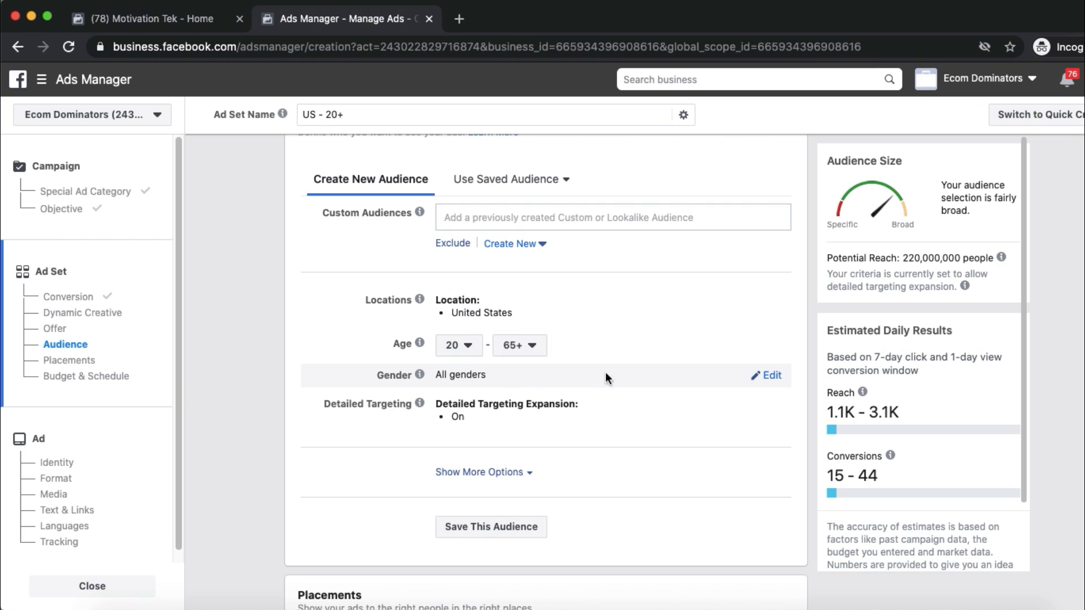
click(772, 377)
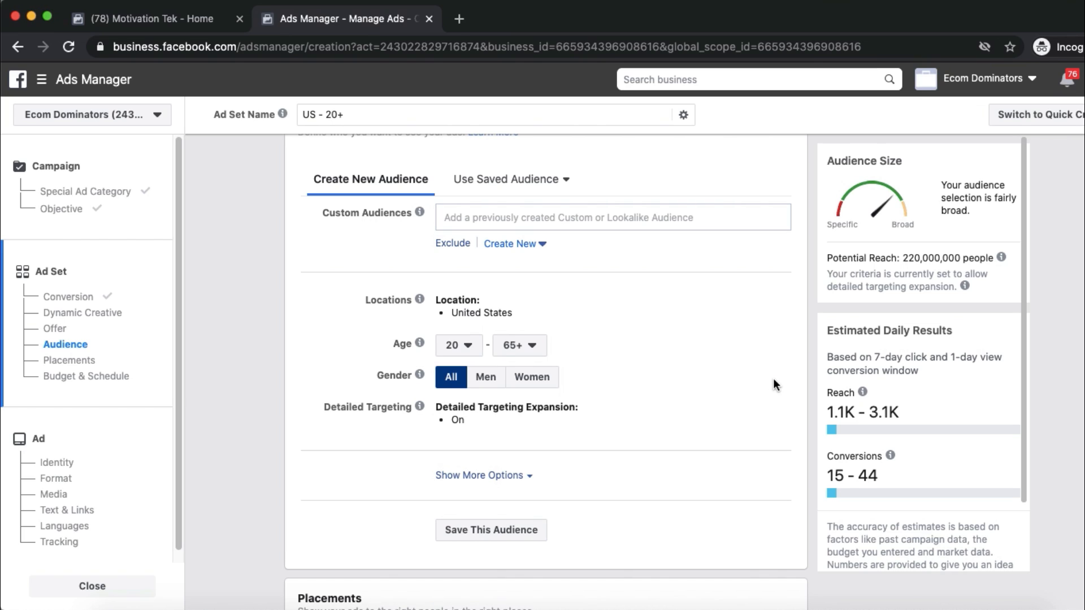
click(518, 384)
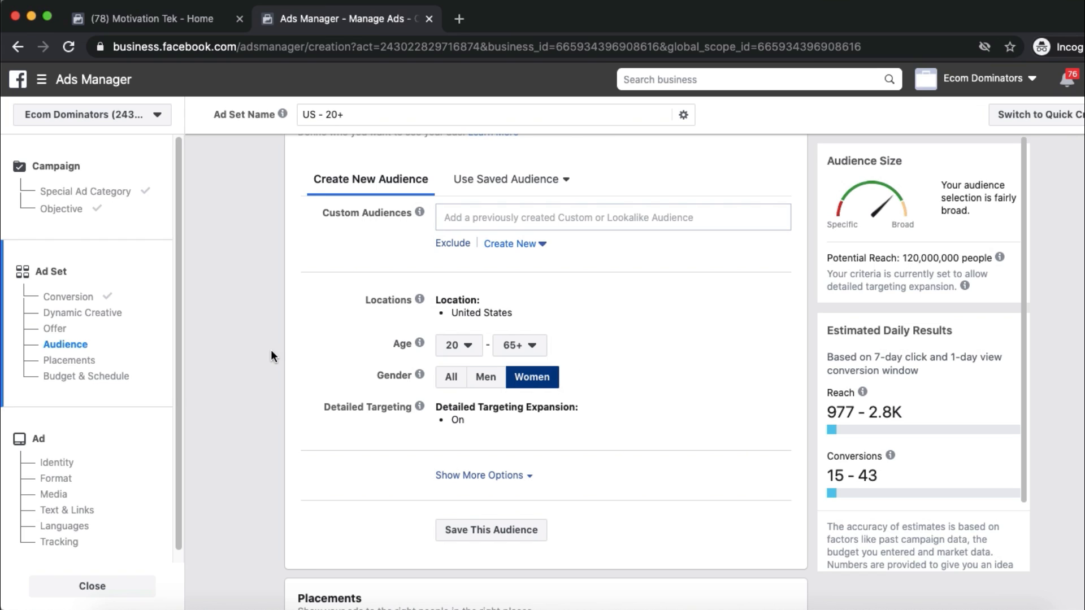
scroll(270, 350, down, 3)
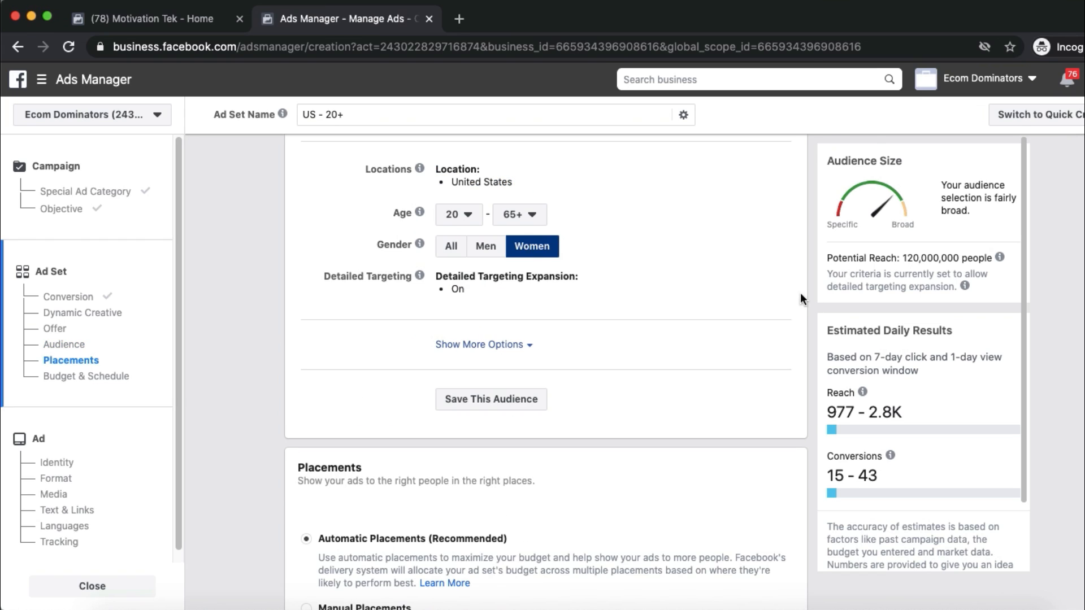
Add the Motivation interest to the audience's detailed targeting and turn off detailed targeting expansion.
click(771, 280)
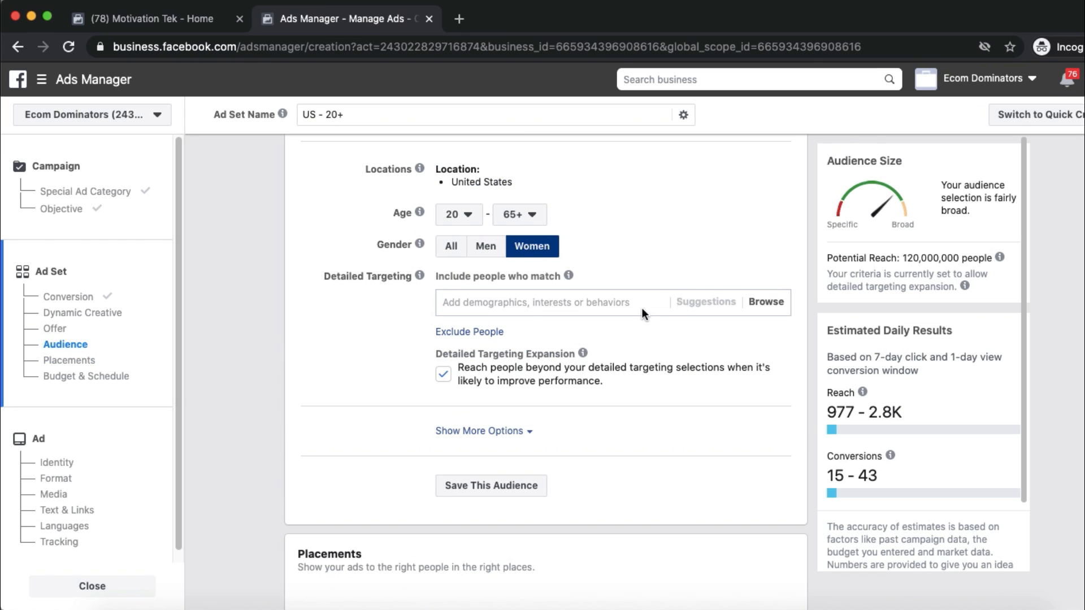
click(502, 302)
text(mot)
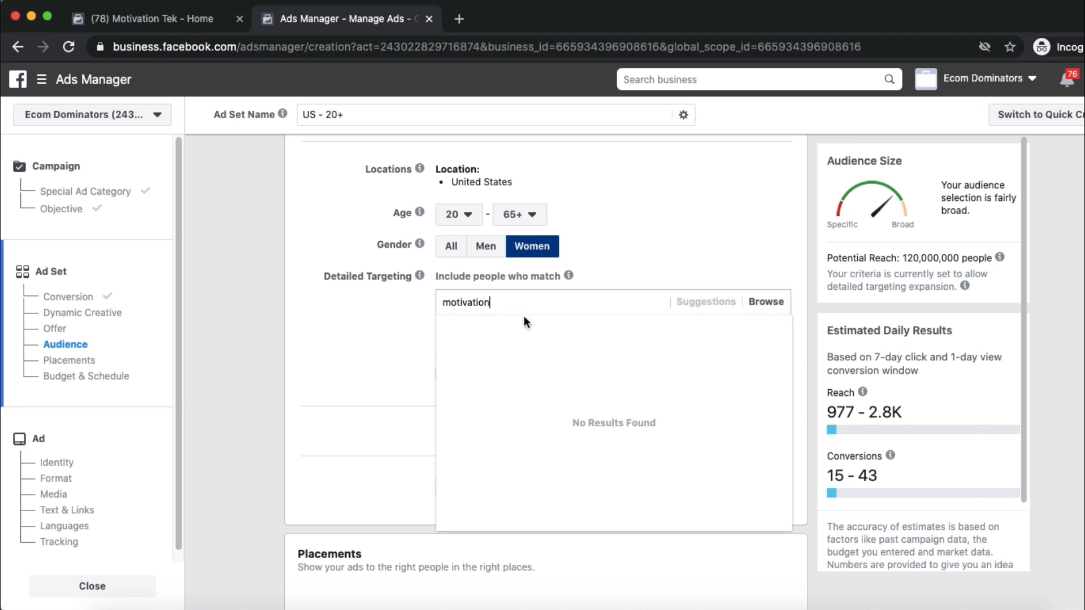
text(ivation)
click(503, 324)
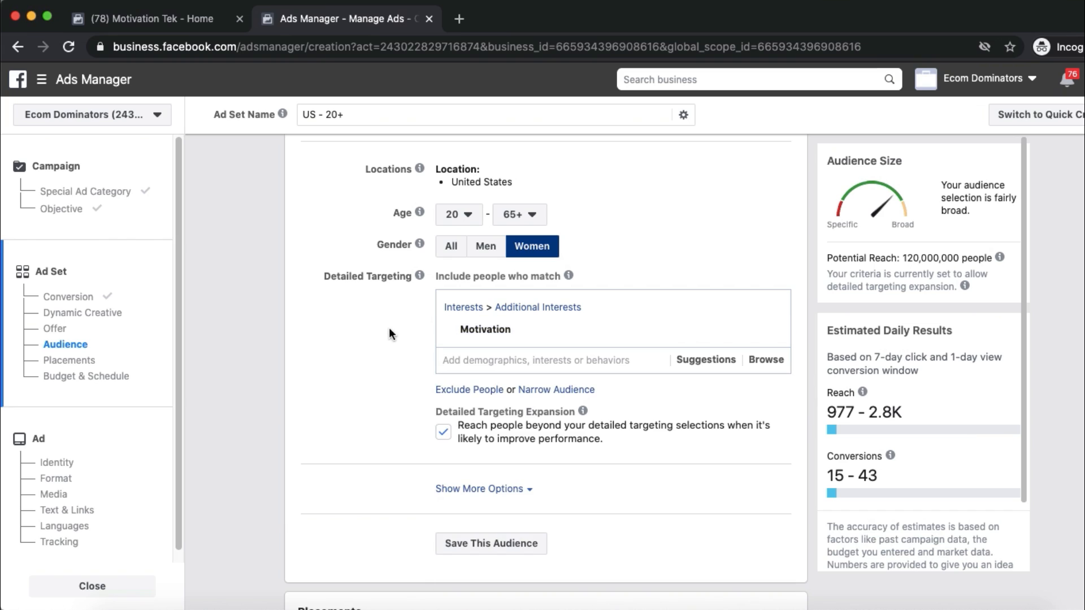
click(443, 432)
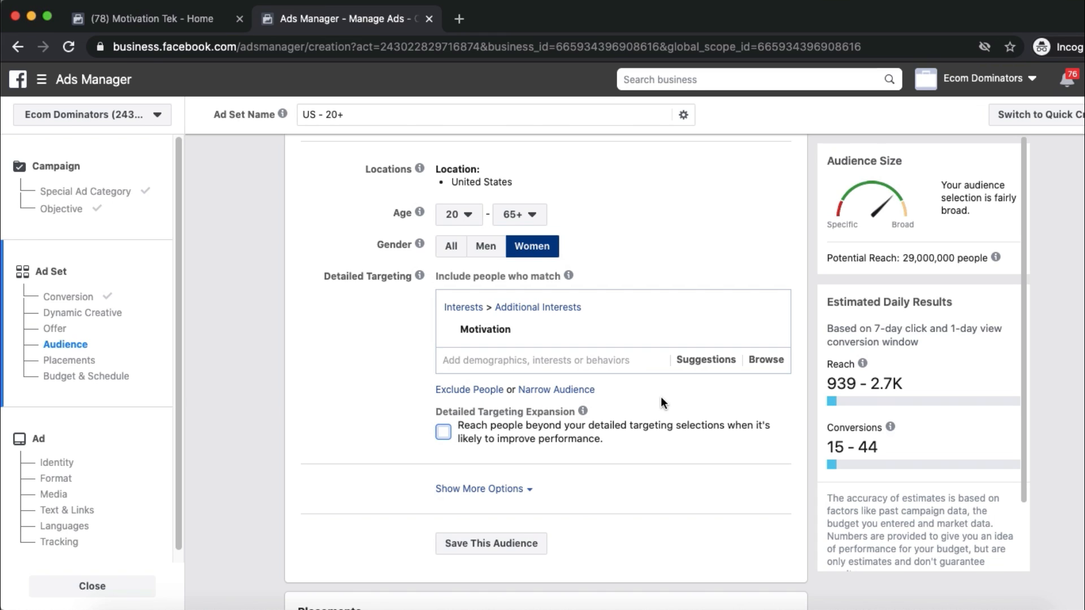
Switch the ad set from automatic to manual placements.
scroll(345, 393, down, 7)
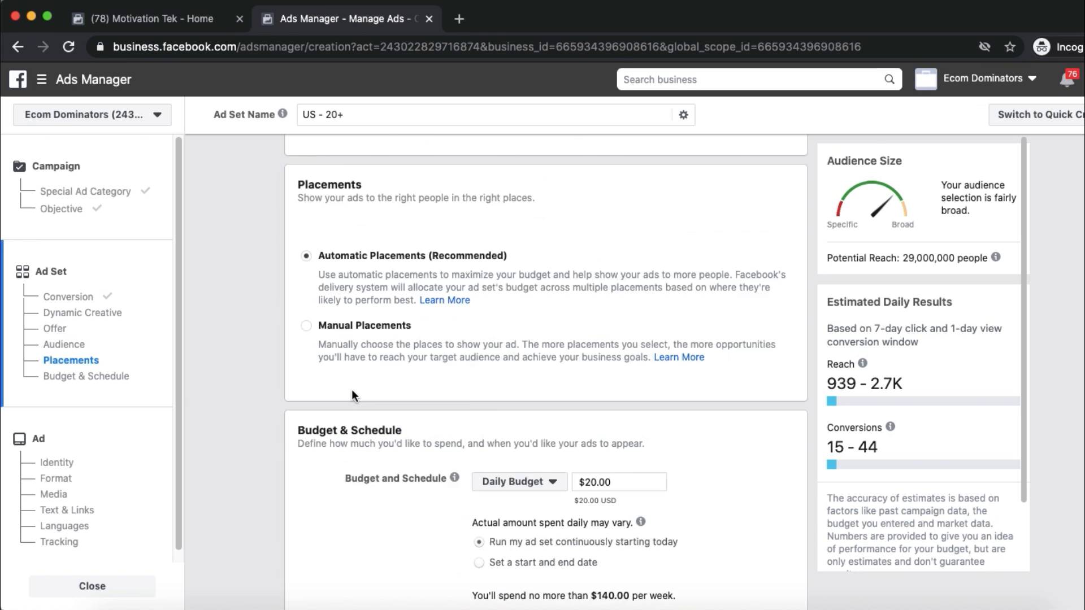
scroll(351, 389, down, 3)
scroll(337, 334, up, 1)
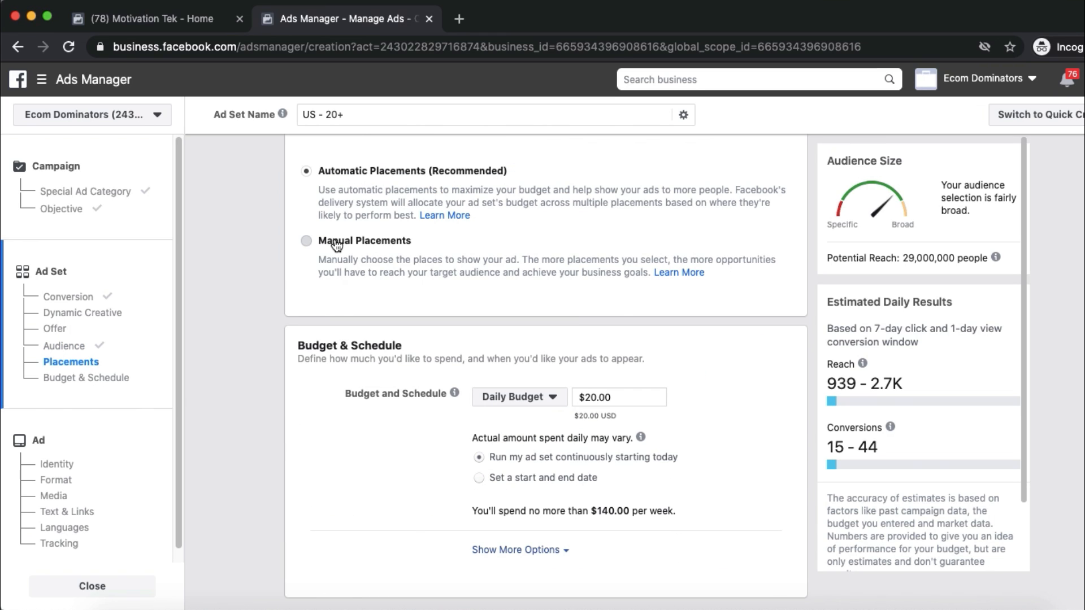
click(338, 244)
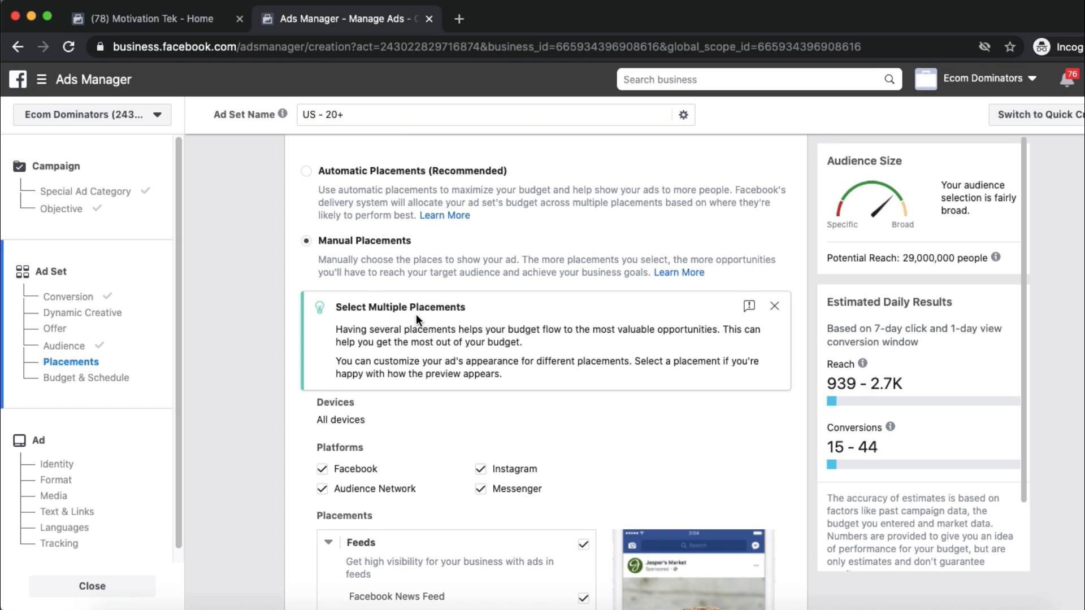
Exclude Messenger, Instagram and Audience Network from the ad platforms, leaving only Facebook selected.
scroll(407, 312, down, 3)
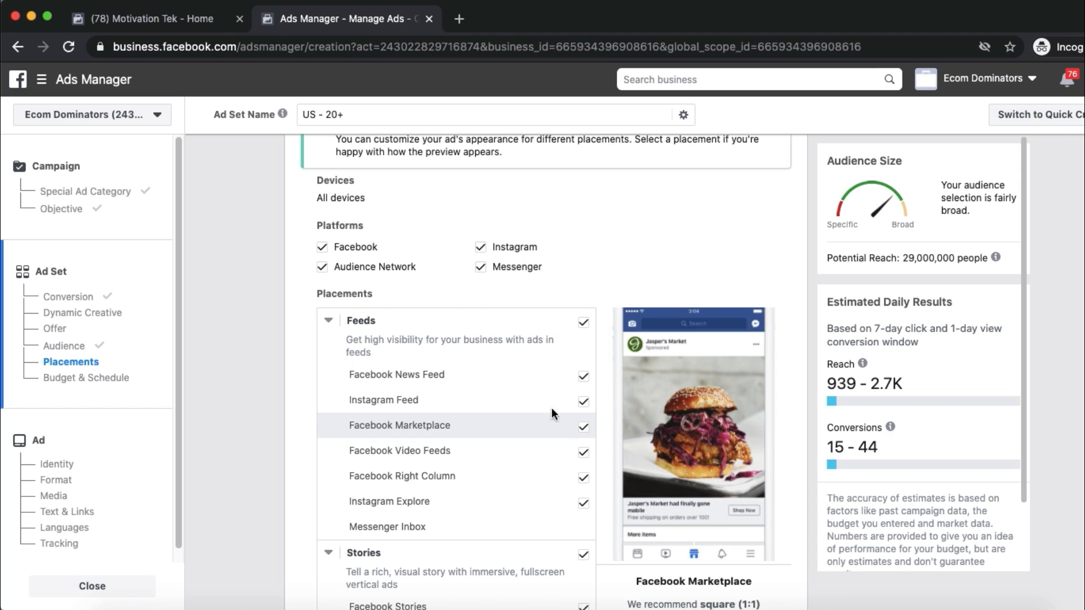
scroll(538, 416, down, 5)
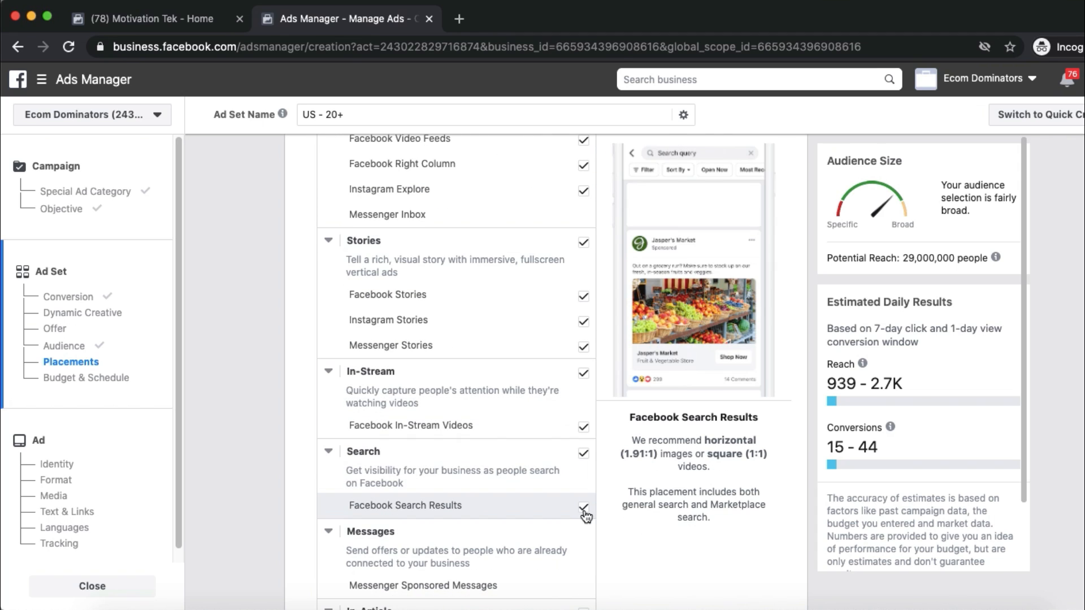
scroll(577, 462, up, 3)
scroll(534, 452, up, 4)
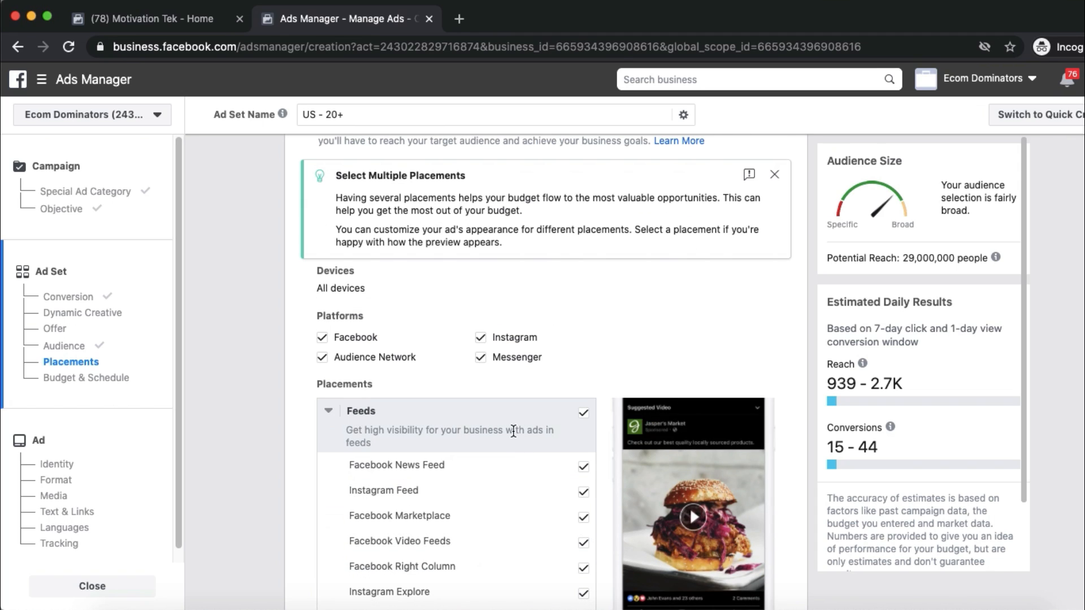
click(480, 358)
click(480, 339)
click(322, 358)
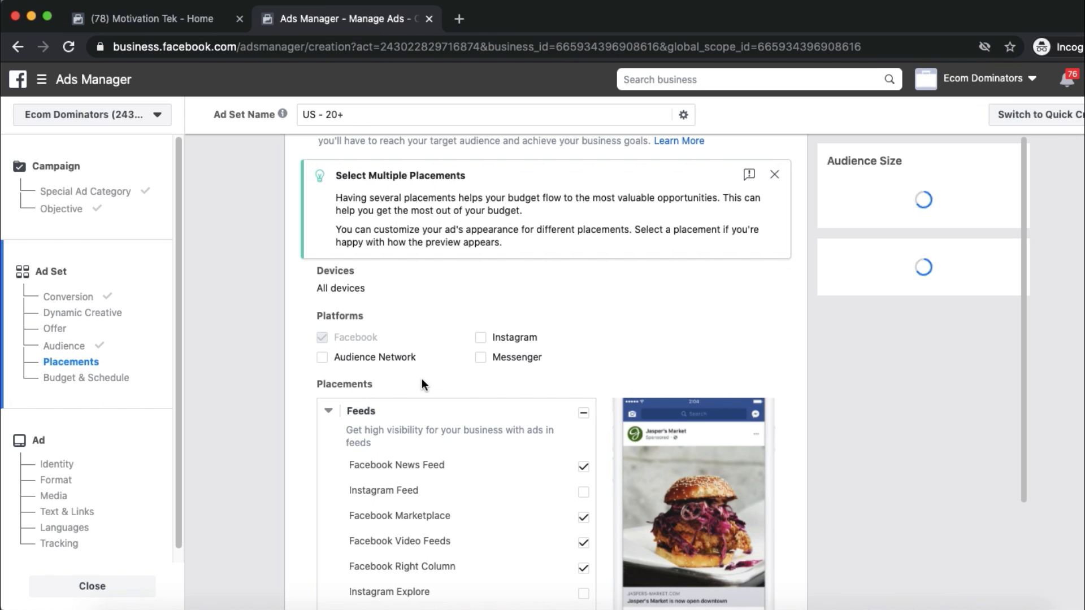
Exclude the In-Article and Search placements from the ad set.
scroll(507, 368, down, 5)
scroll(537, 395, down, 6)
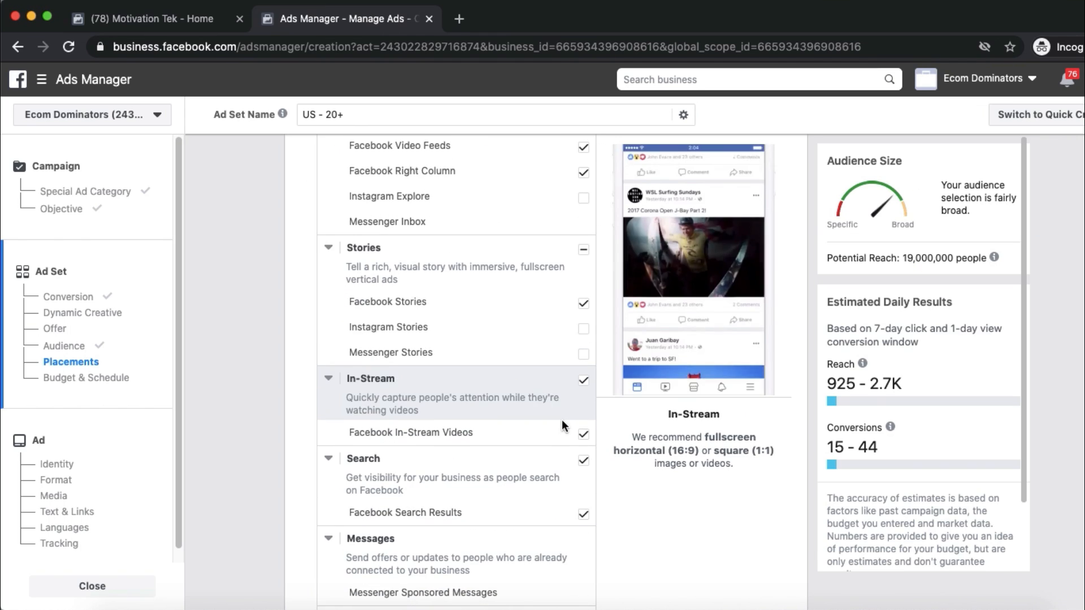
click(583, 398)
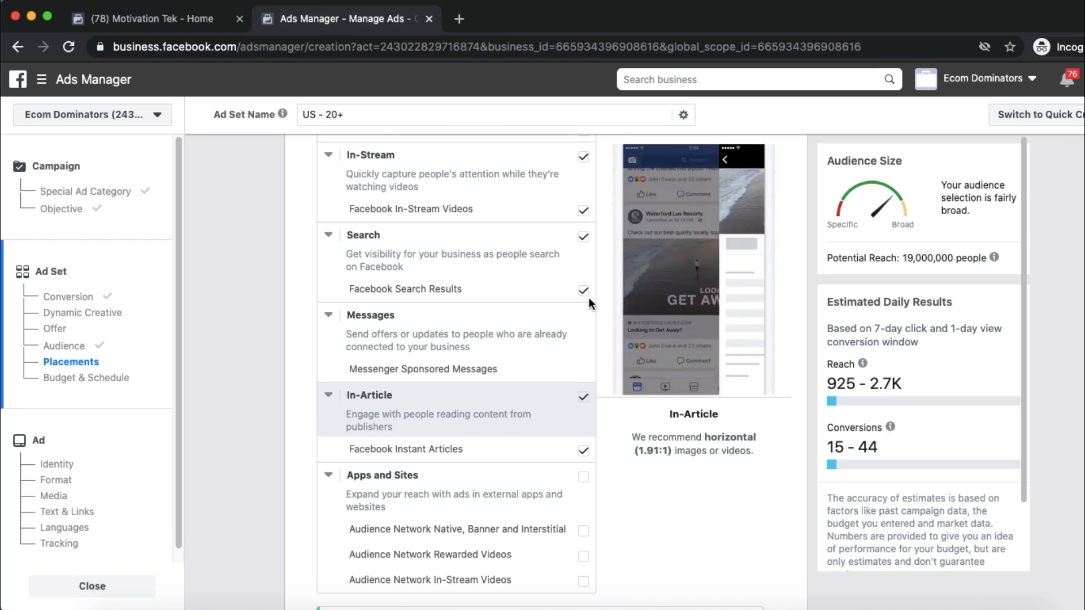
click(584, 239)
Set the ad set's daily budget to $5.00 and continue to the ad settings.
scroll(593, 339, down, 10)
triple_click(624, 358)
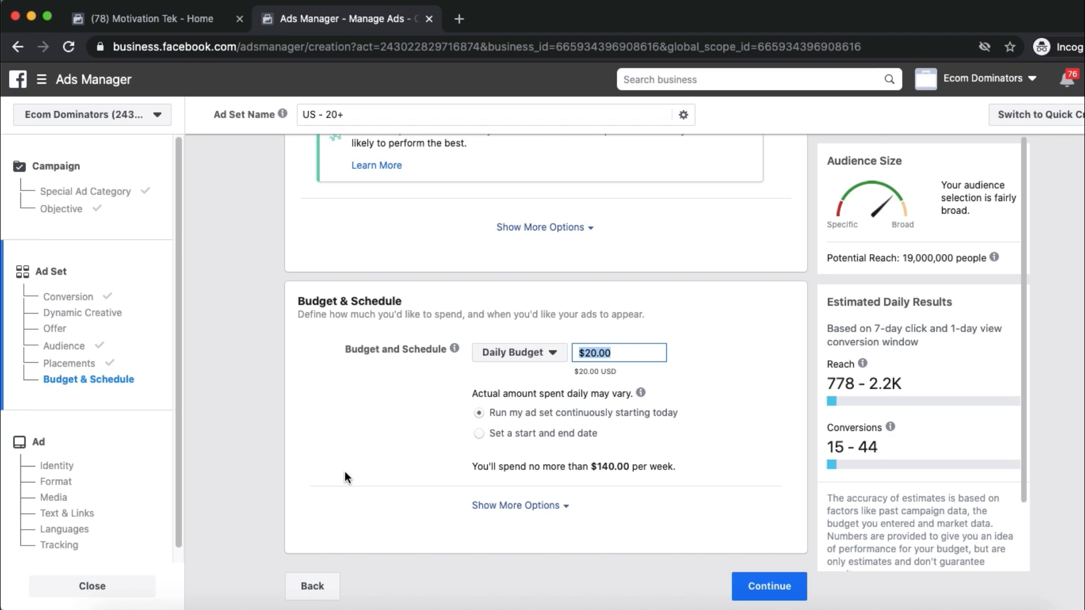
text(5)
click(320, 420)
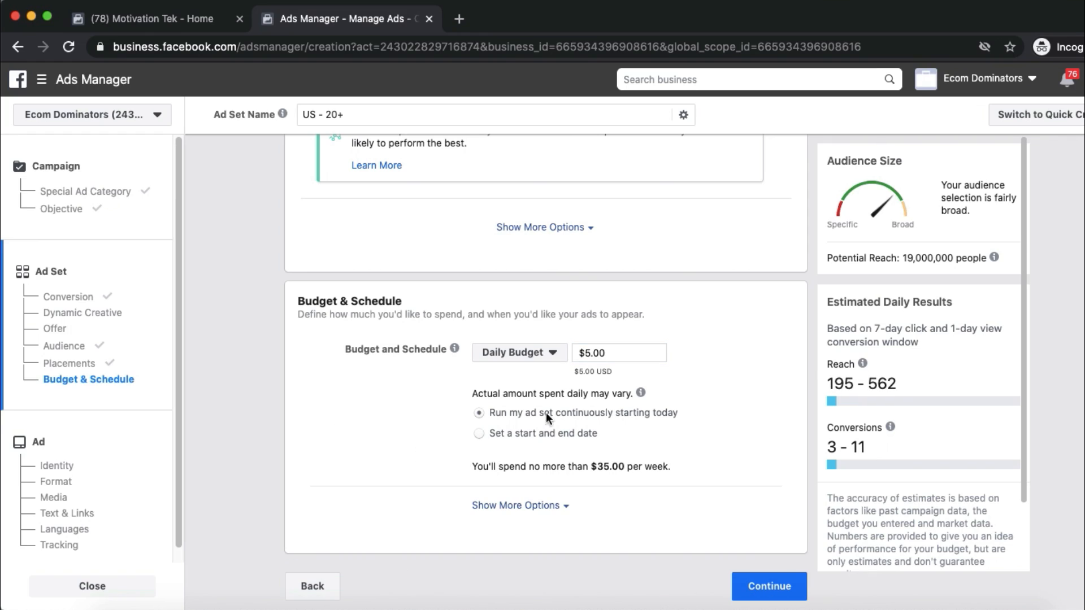
click(768, 586)
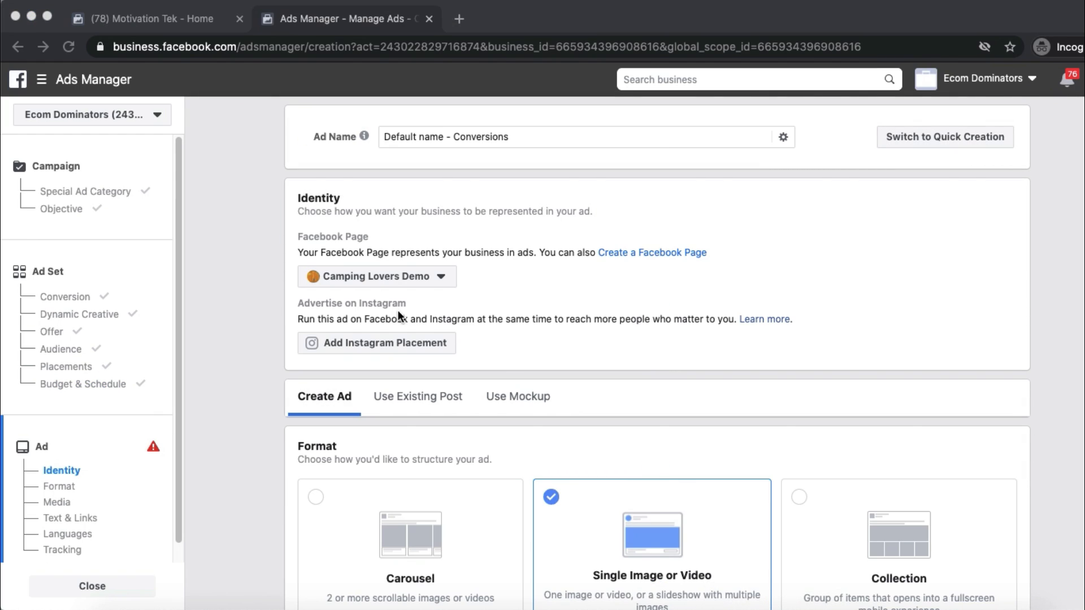
Choose Motivation Tek as the Facebook Page that represents the business in the ad.
mouse_move(375, 306)
mouse_down()
mouse_move(475, 234)
mouse_move(365, 305)
mouse_up()
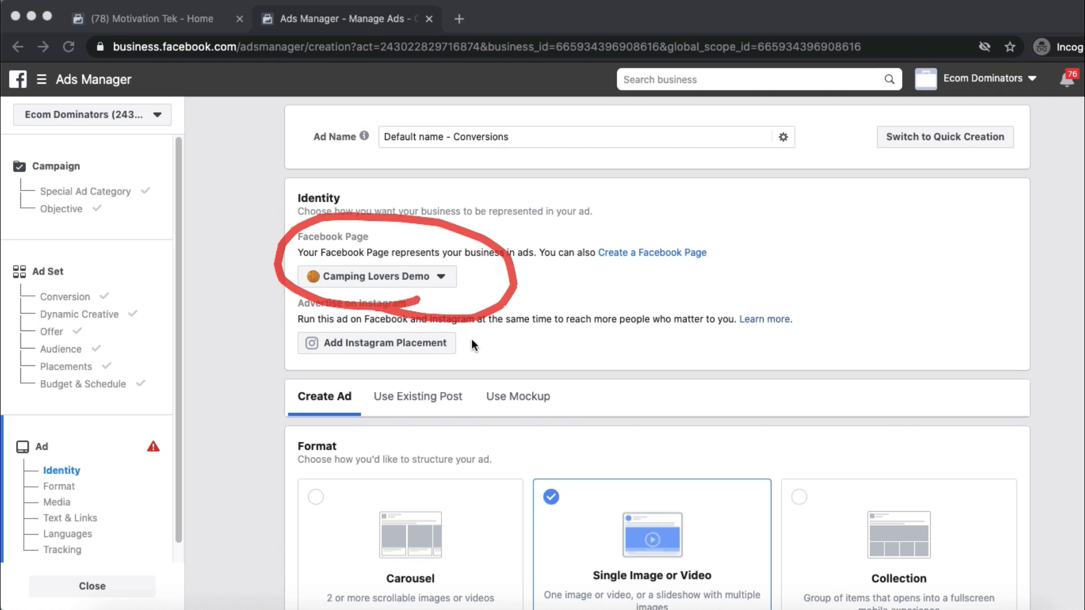
key(Escape)
click(418, 274)
click(418, 277)
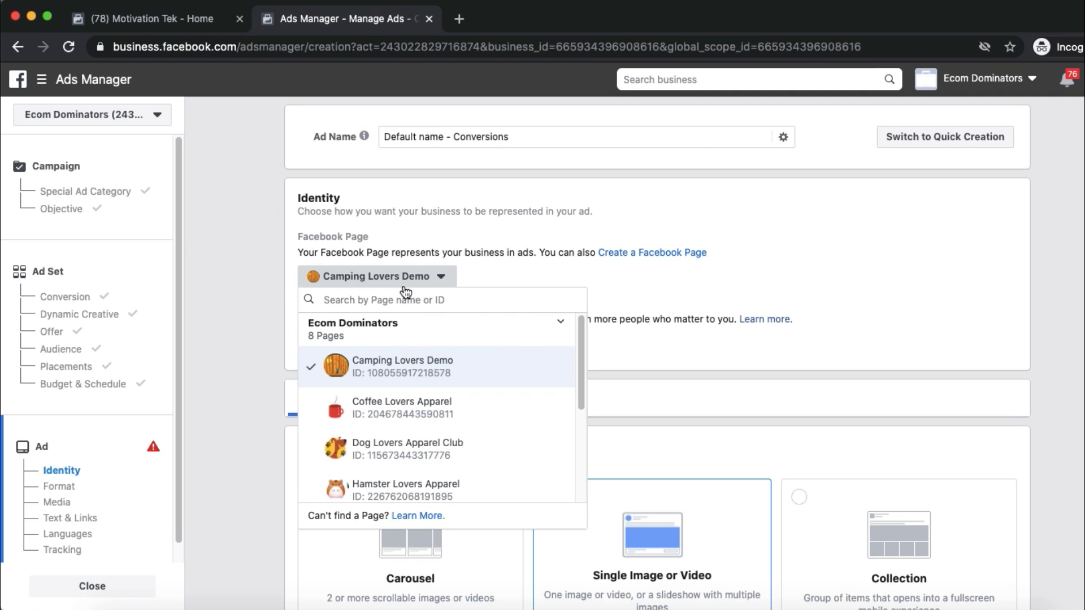
scroll(404, 410, down, 1)
scroll(405, 409, down, 5)
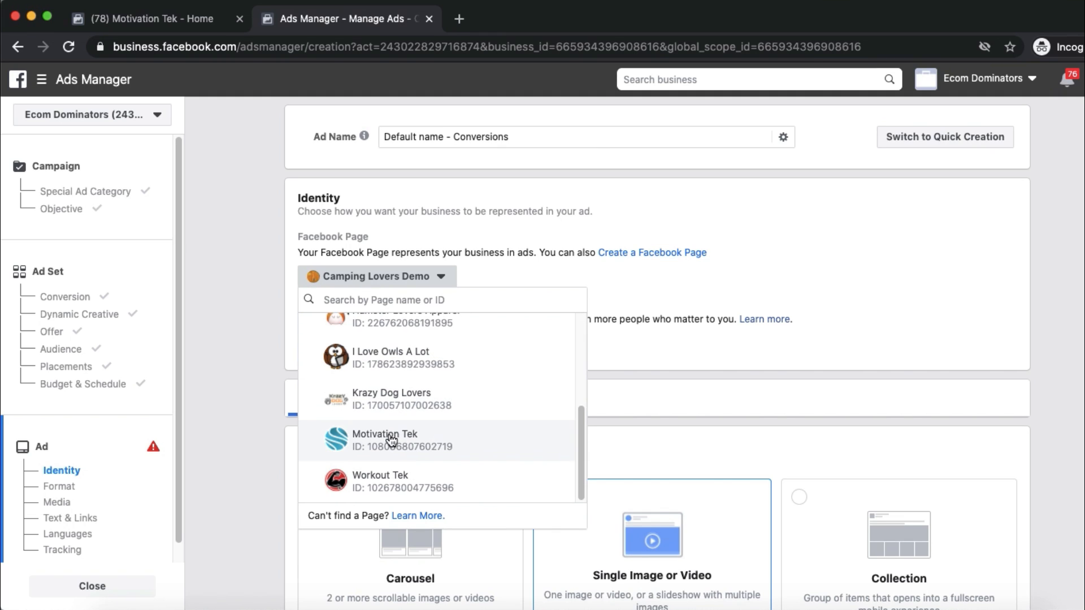
click(390, 442)
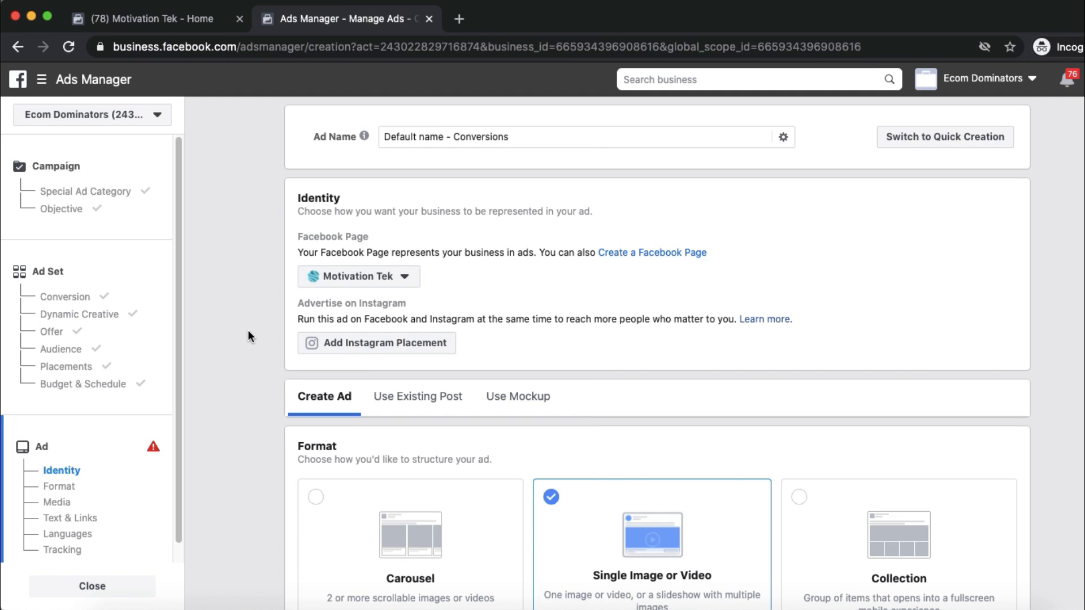
Set the ad to use an existing post instead of creating a new one.
scroll(249, 330, down, 2)
click(773, 609)
mouse_move(367, 258)
mouse_down()
mouse_move(361, 317)
mouse_move(385, 266)
mouse_up()
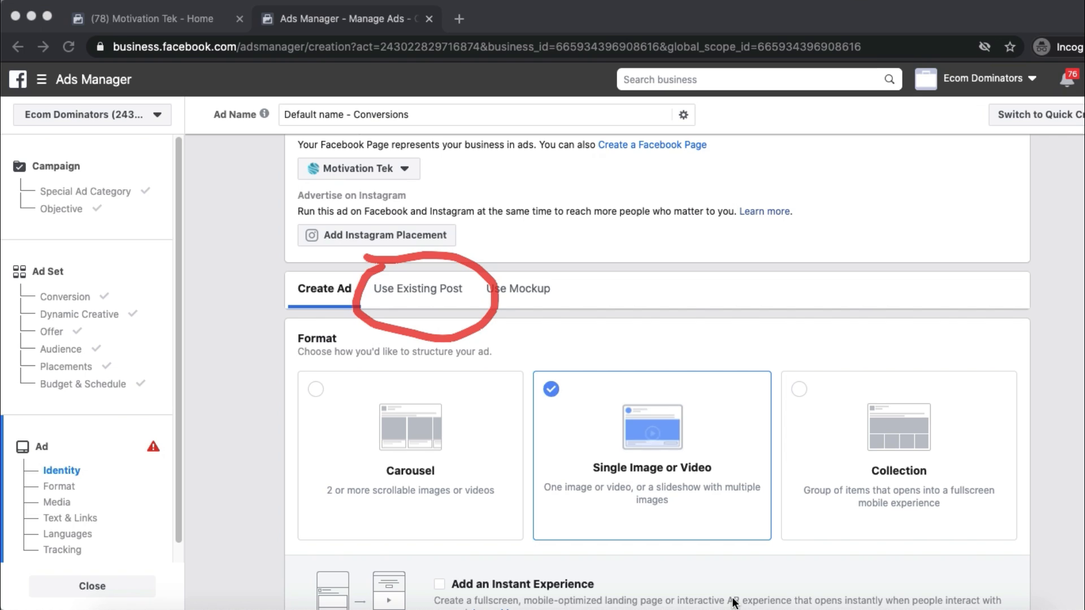
click(734, 599)
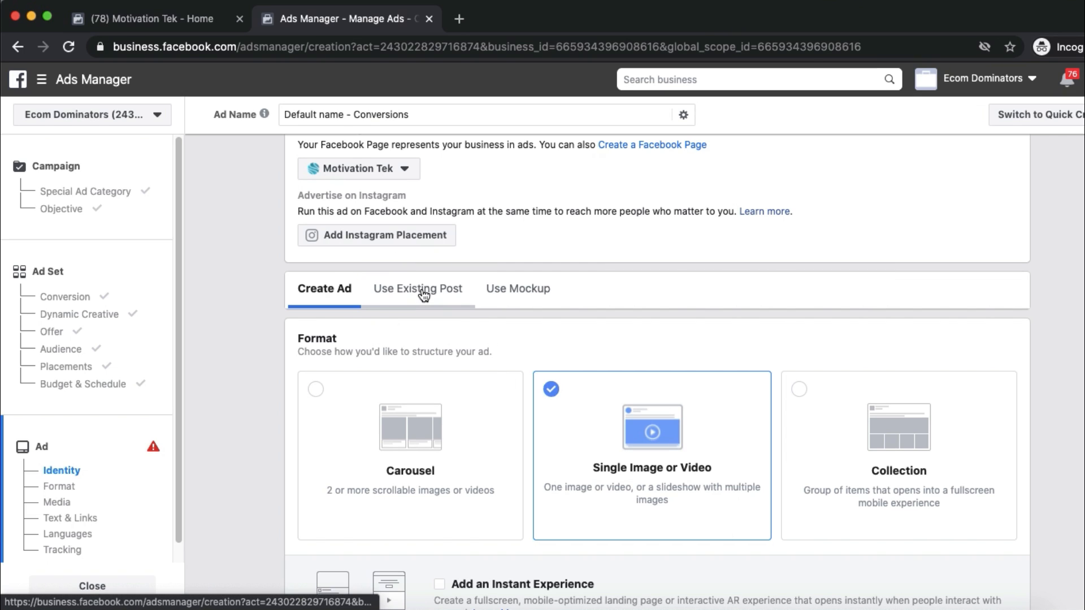
click(425, 292)
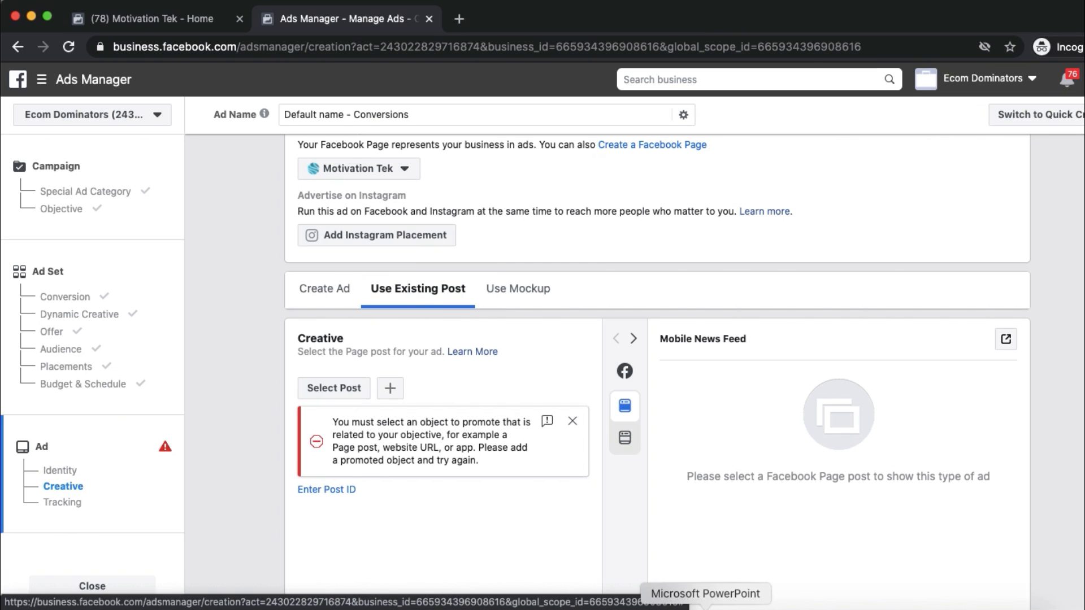
Select the "Need A Dose Of Motivation?" t-shirt post from the page as the ad creative.
click(770, 607)
mouse_move(298, 347)
mouse_down()
mouse_move(403, 389)
mouse_move(294, 358)
mouse_up()
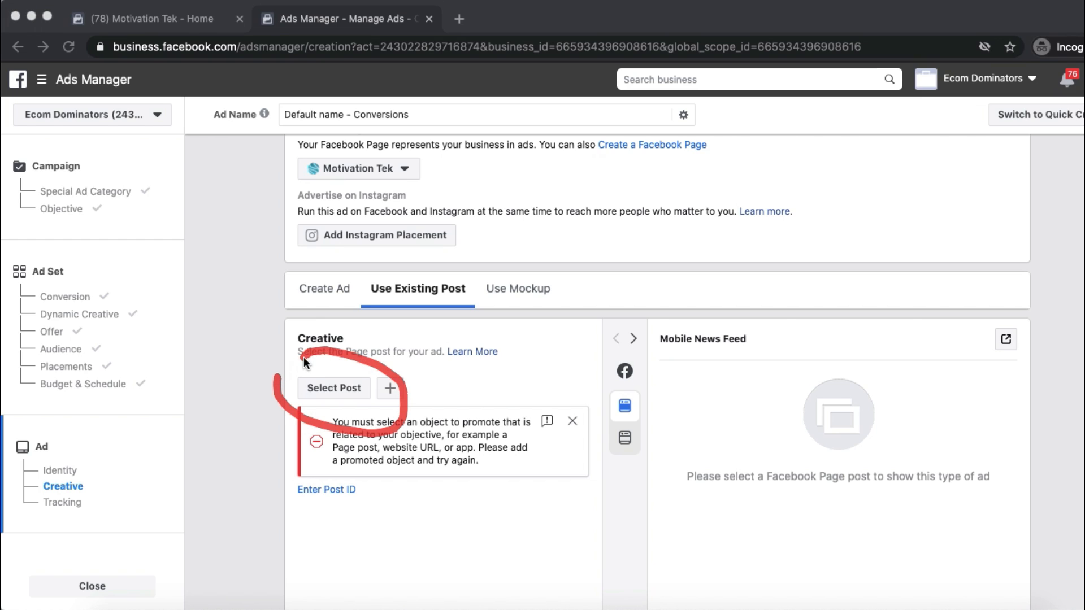
key(Escape)
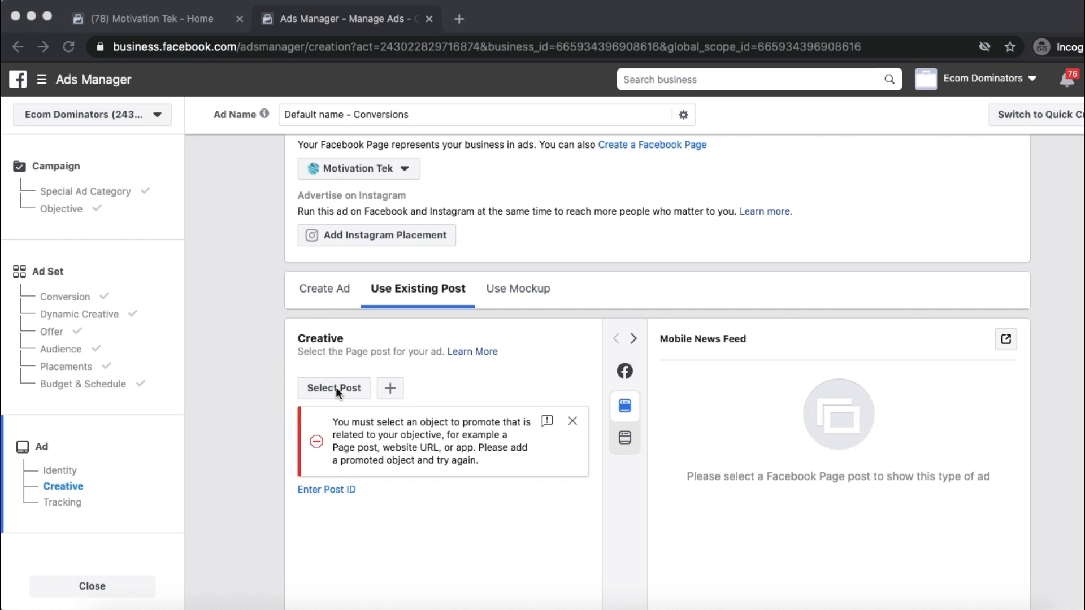
click(335, 388)
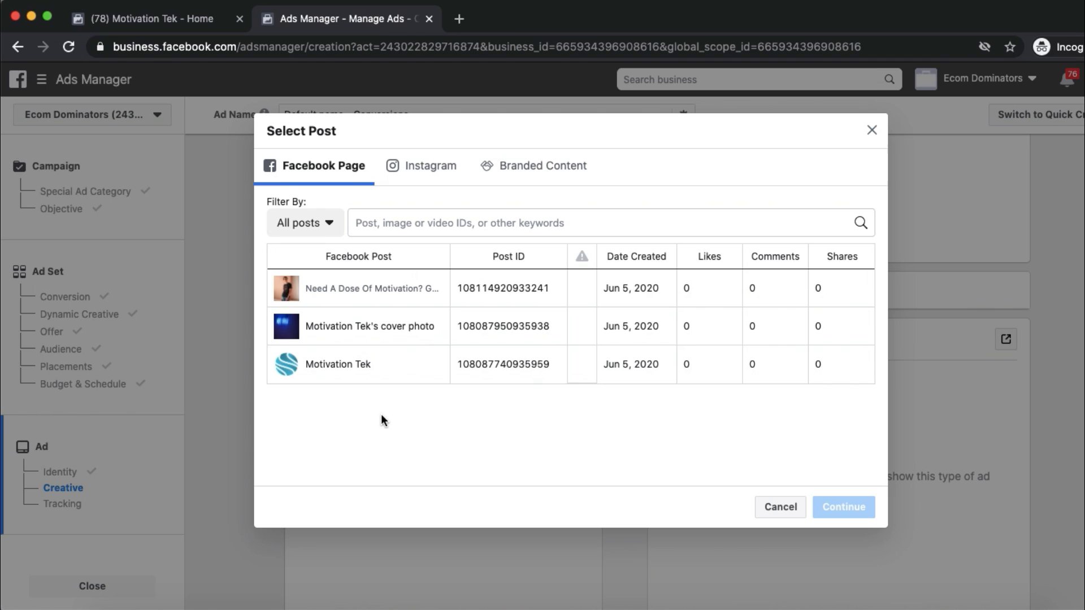
click(426, 287)
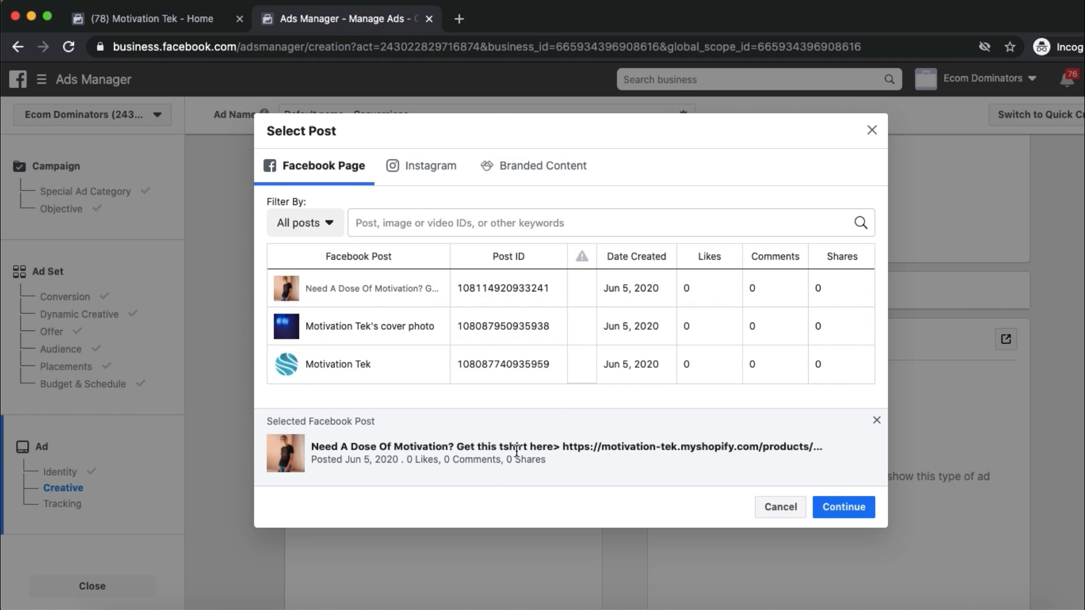
click(842, 503)
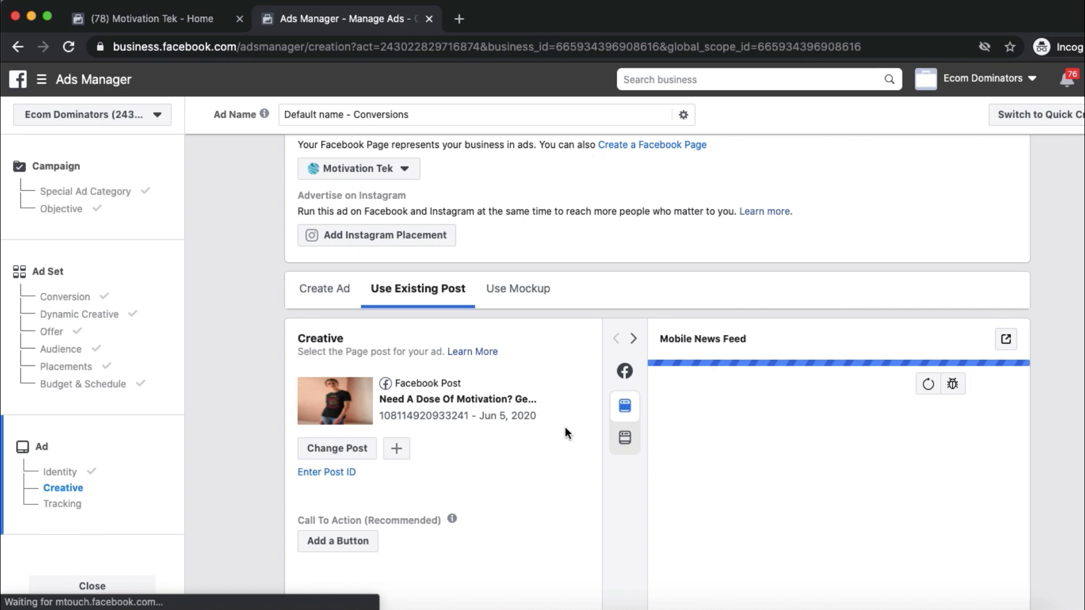
Start adding a call-to-action button to the selected Facebook post and set its call to action to Shop Now.
scroll(693, 329, down, 3)
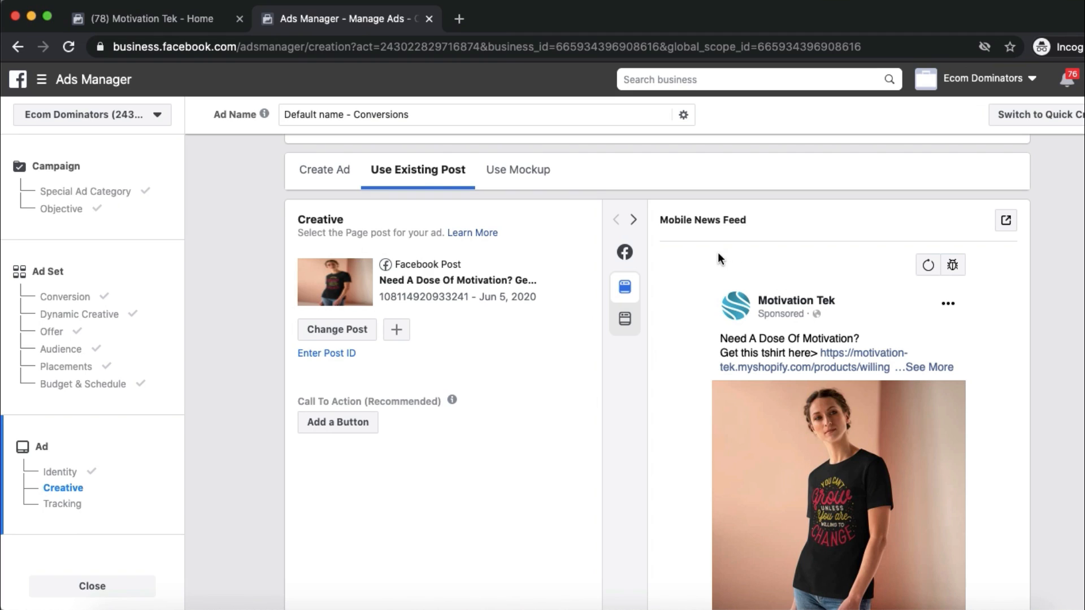
scroll(719, 258, down, 1)
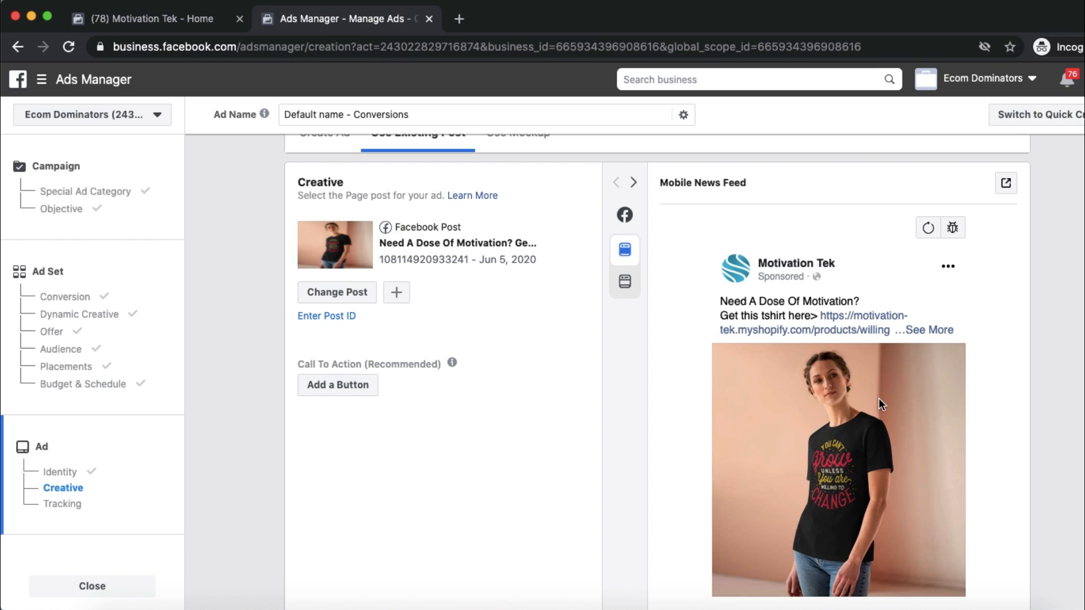
scroll(831, 390, down, 1)
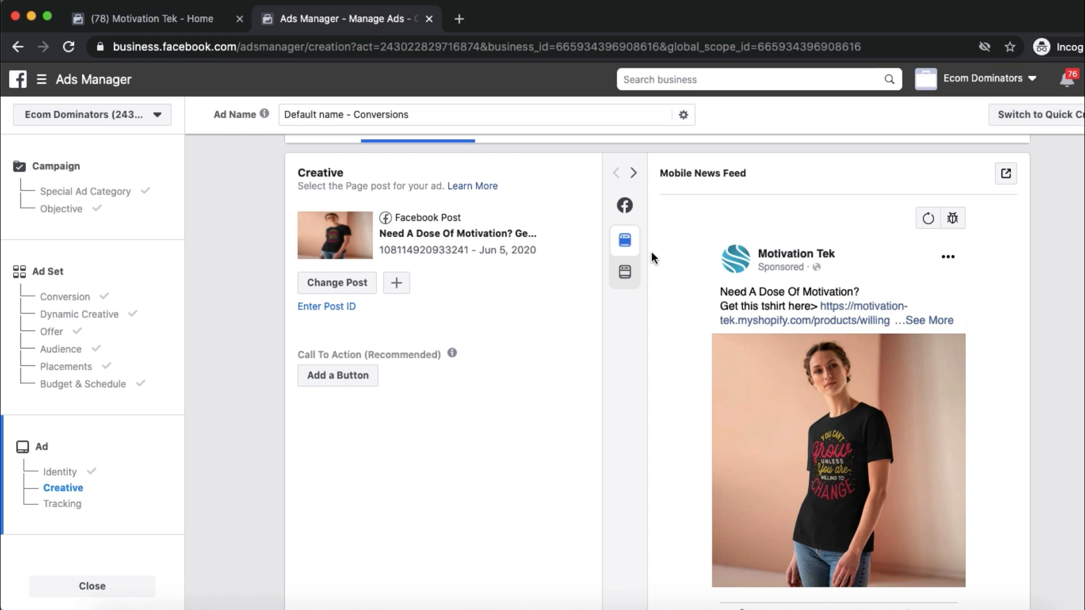
scroll(621, 271, down, 1)
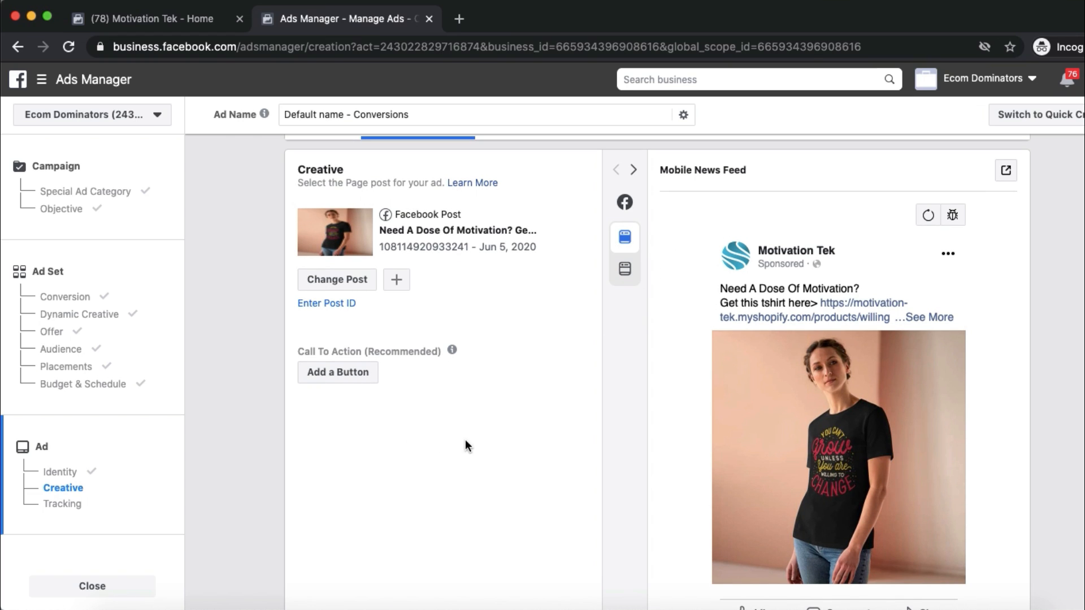
scroll(395, 418, down, 3)
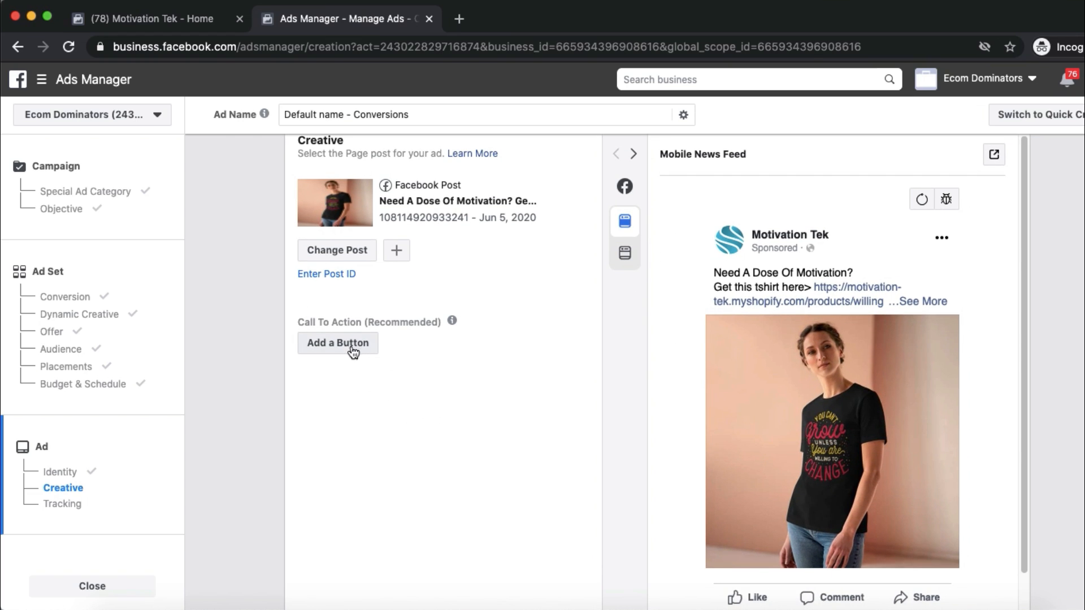
click(353, 343)
click(405, 290)
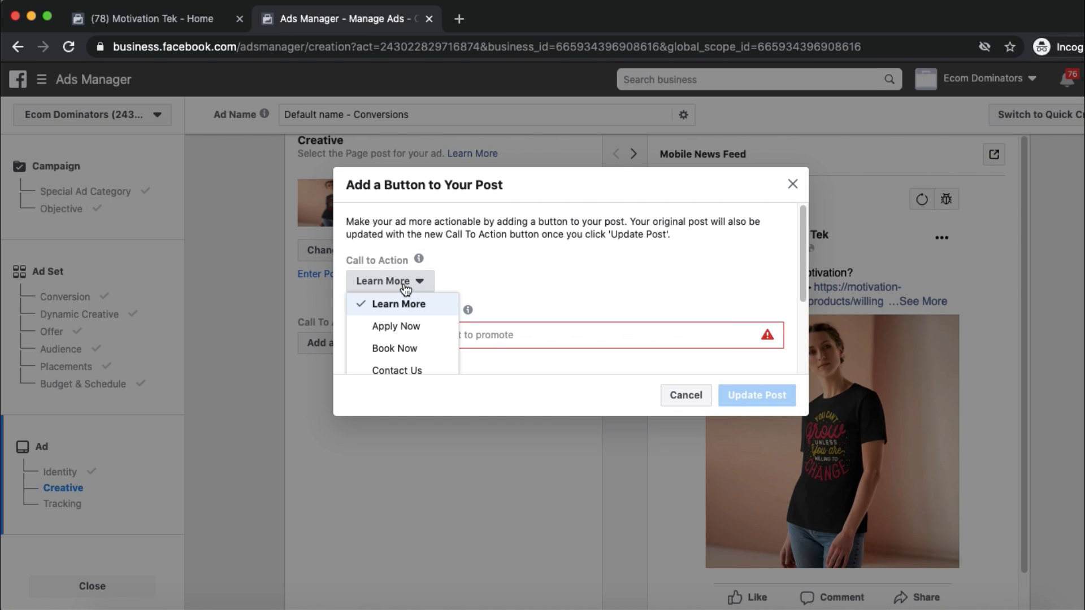
scroll(421, 339, down, 5)
scroll(421, 342, up, 3)
scroll(415, 345, down, 3)
scroll(478, 370, down, 3)
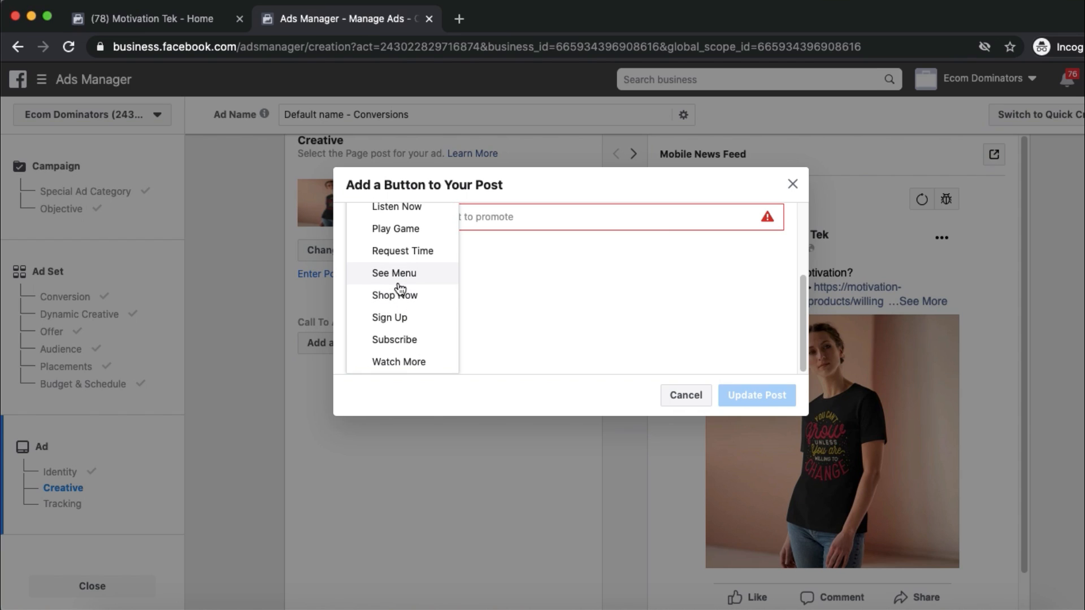
scroll(405, 210, up, 1)
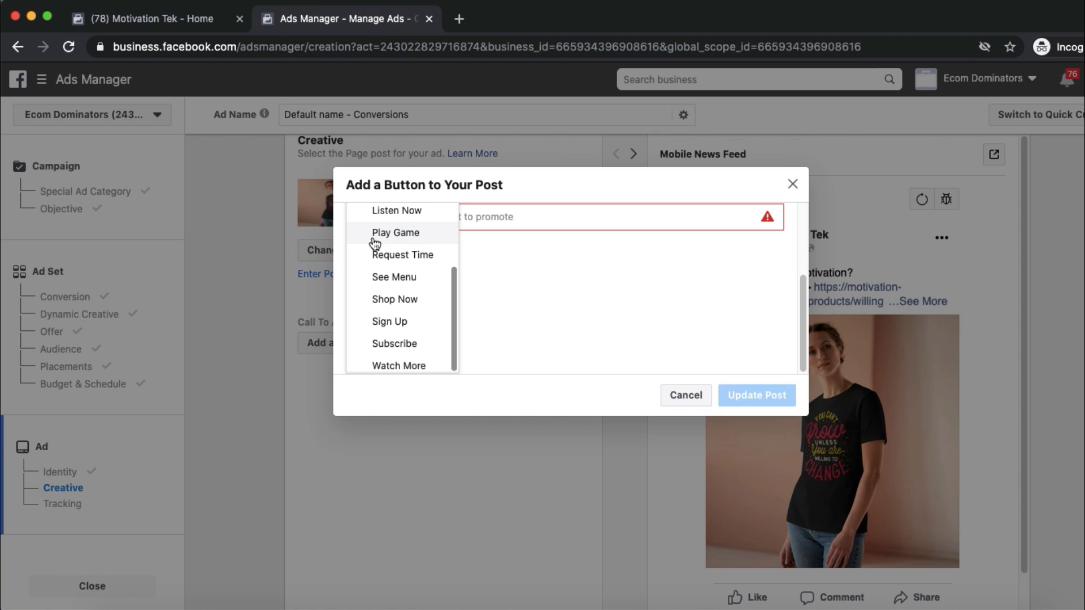
click(383, 308)
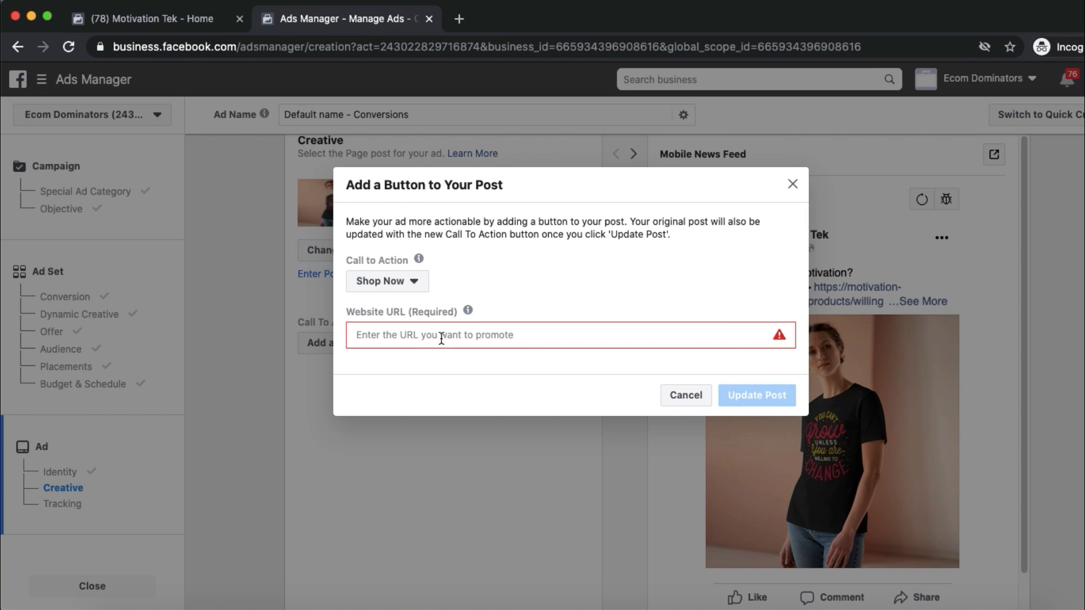
Copy the Willing To Change Women's Premium Tee's store page URL, enter it as the button's website URL, and update the post.
click(32, 15)
click(209, 53)
key(super+c)
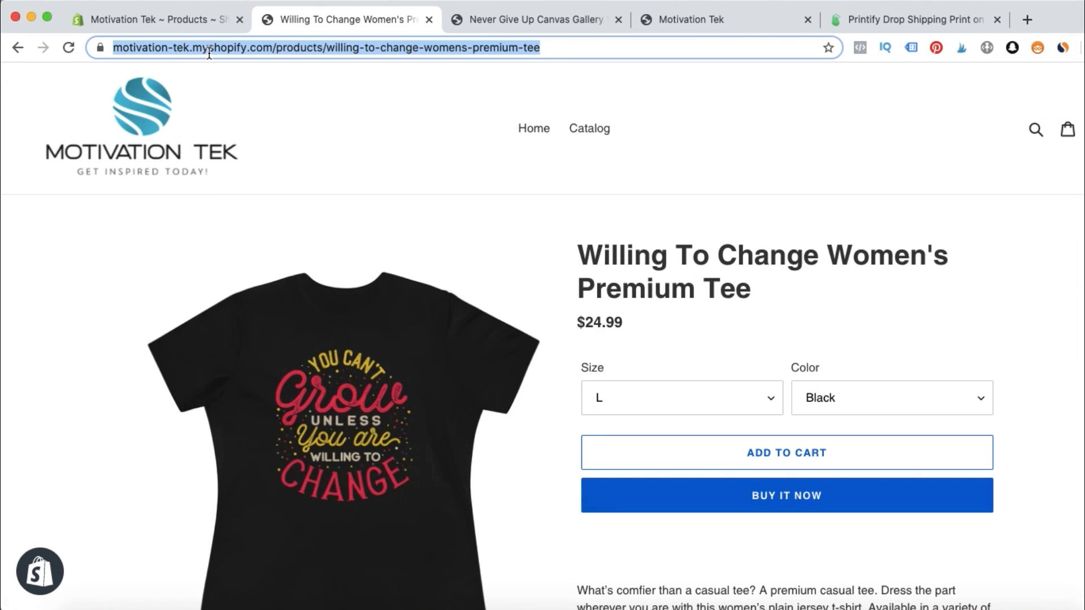
click(977, 609)
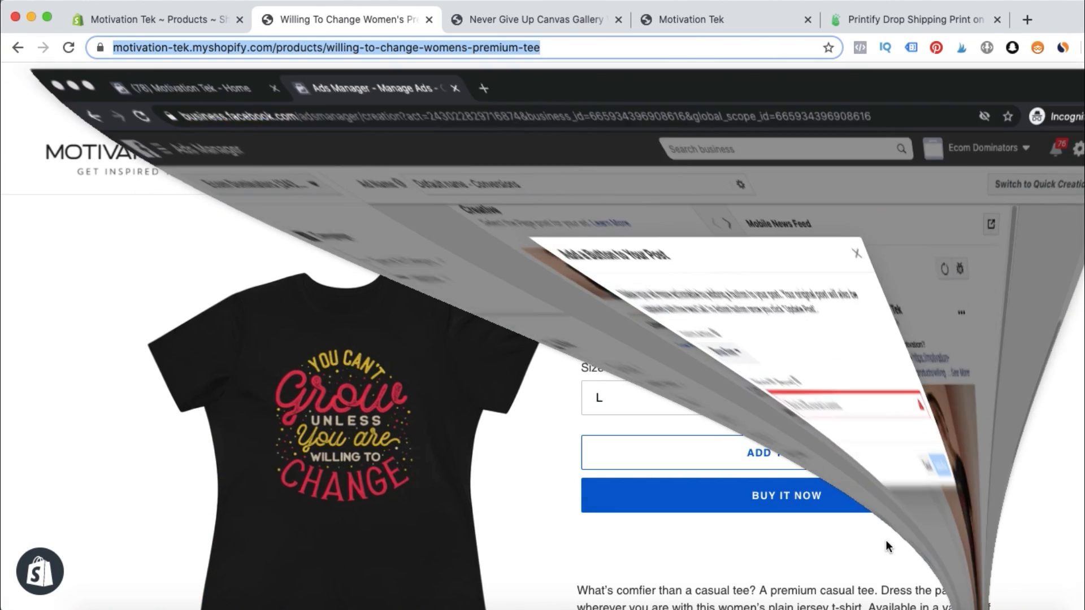
click(388, 336)
key(super+v)
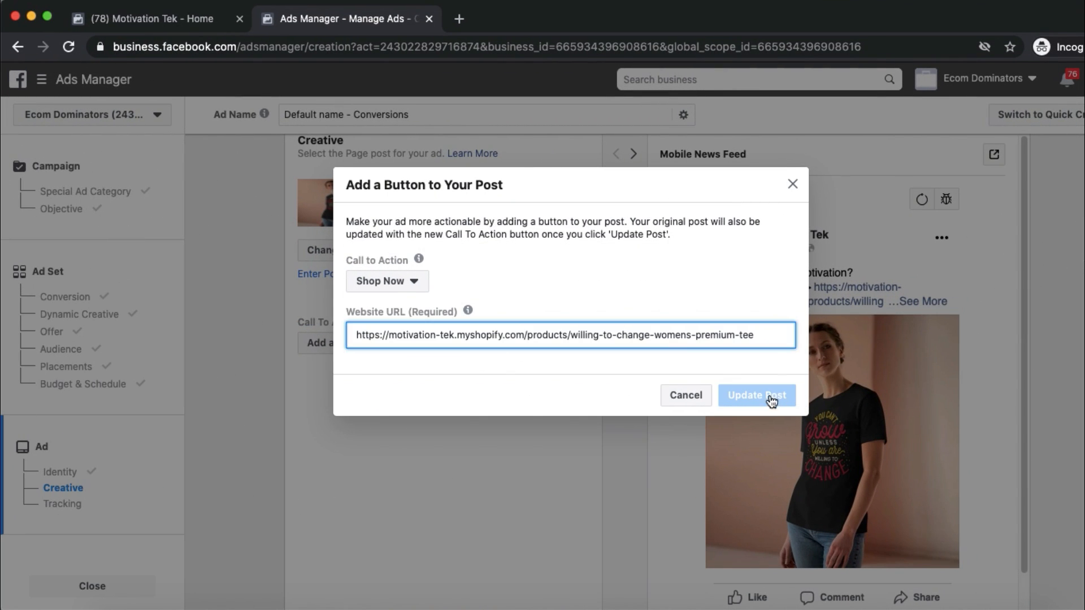
click(769, 396)
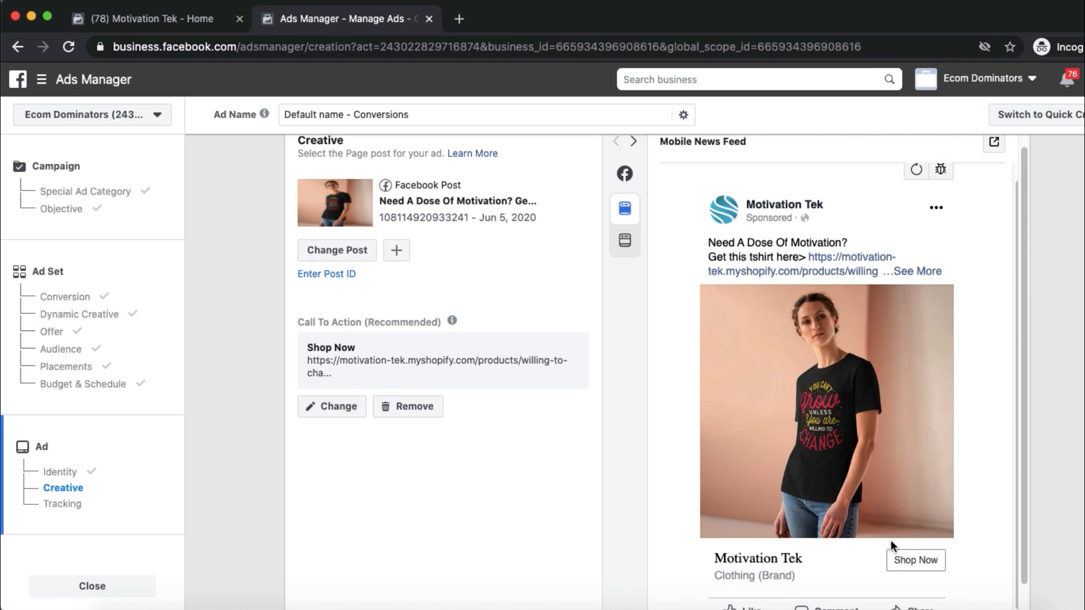
Review the ad preview with its Shop Now button, the tracking settings, and the final confirmation area.
scroll(889, 519, down, 2)
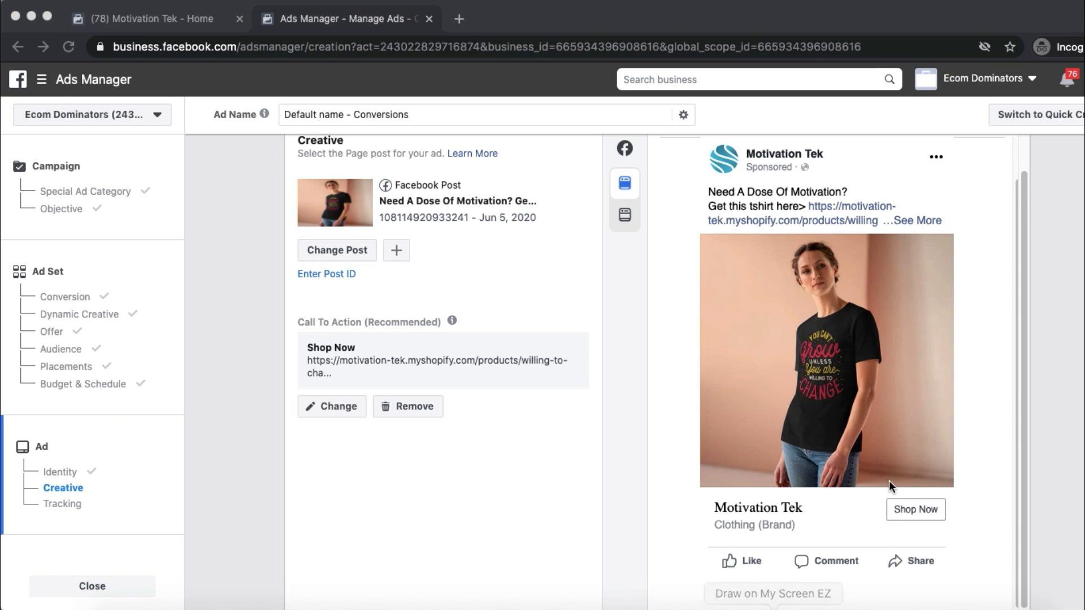
mouse_move(887, 463)
mouse_down()
mouse_move(900, 462)
mouse_move(898, 554)
mouse_move(914, 459)
mouse_up()
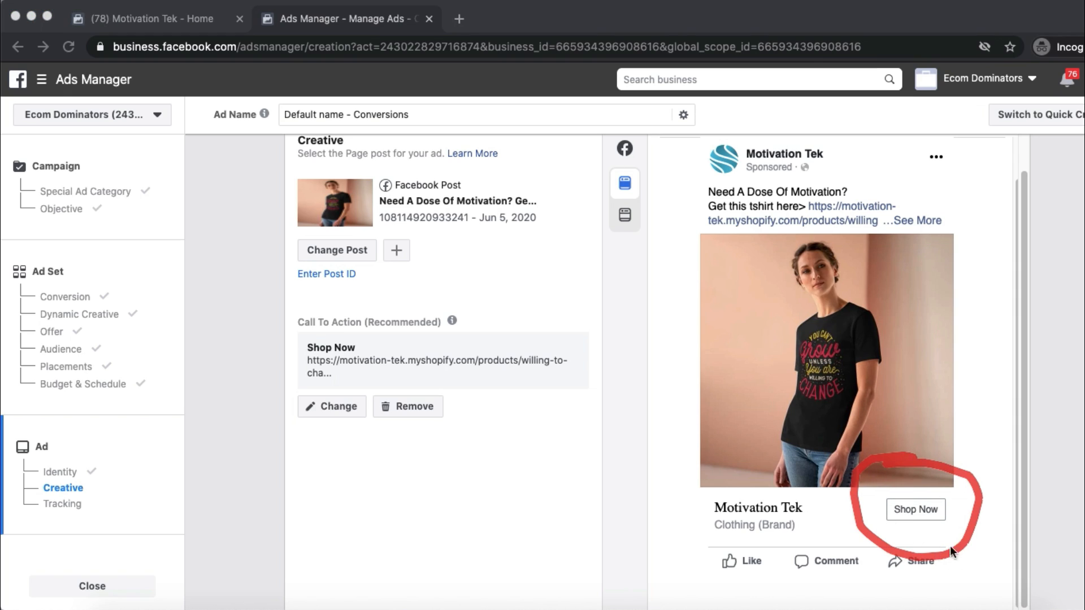
key(Escape)
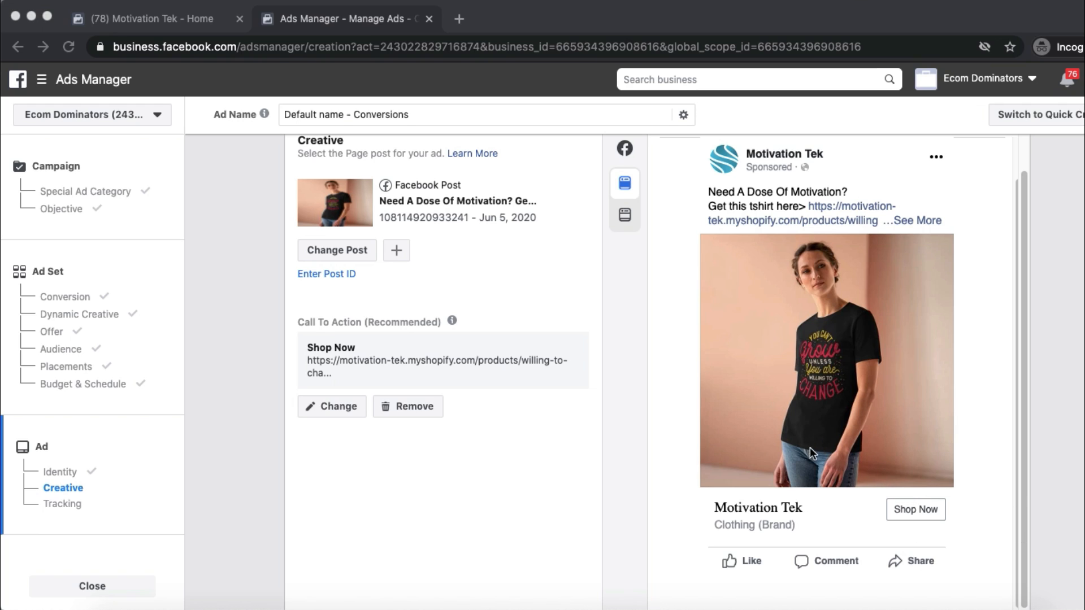
scroll(910, 442, down, 10)
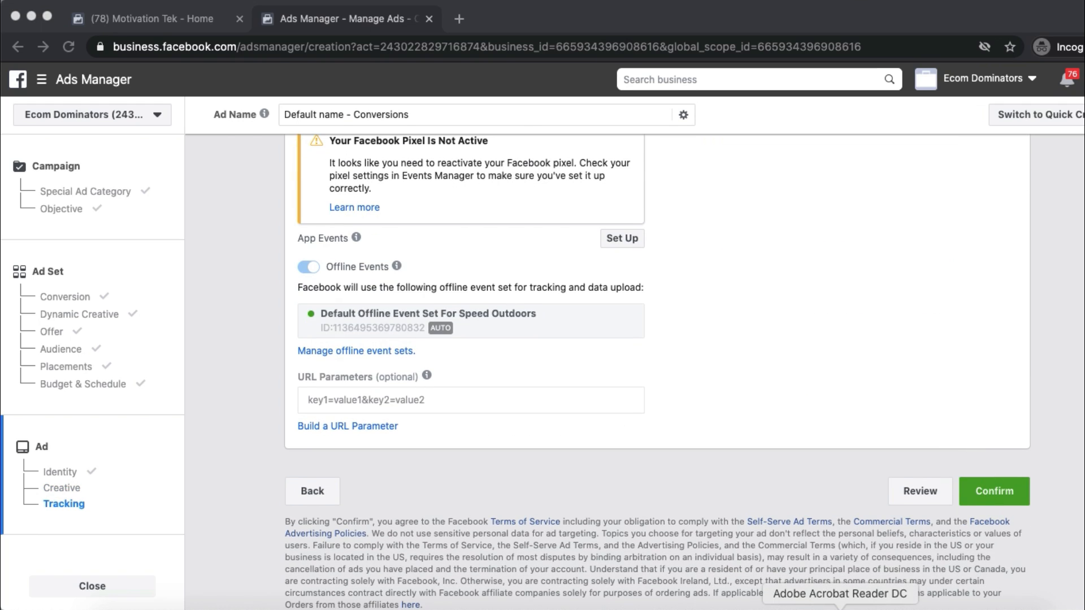
mouse_move(940, 432)
mouse_down()
mouse_move(1036, 565)
mouse_move(941, 441)
mouse_up()
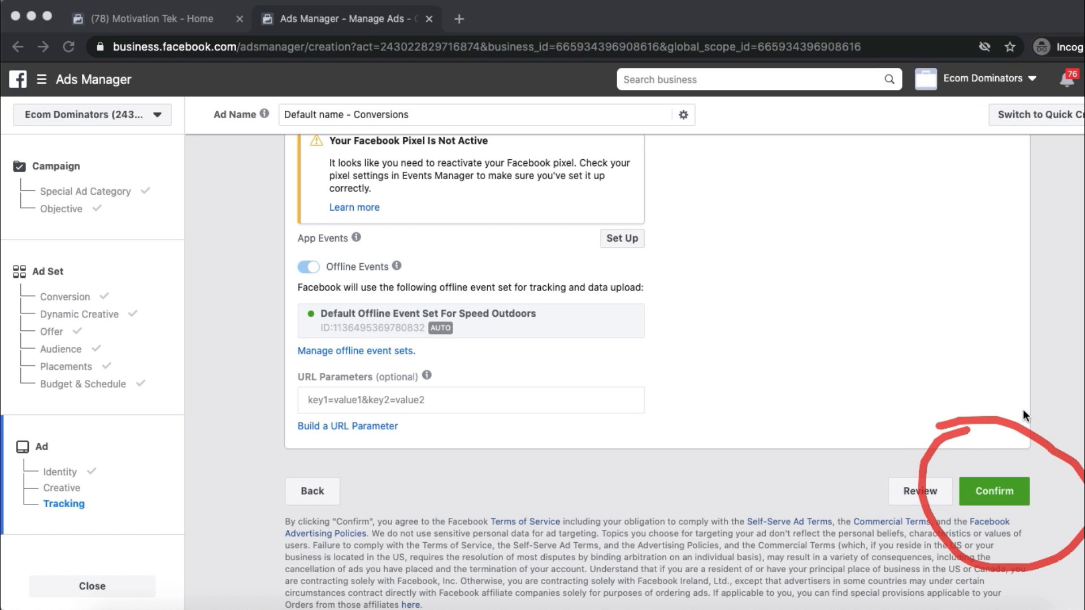
scroll(953, 318, up, 6)
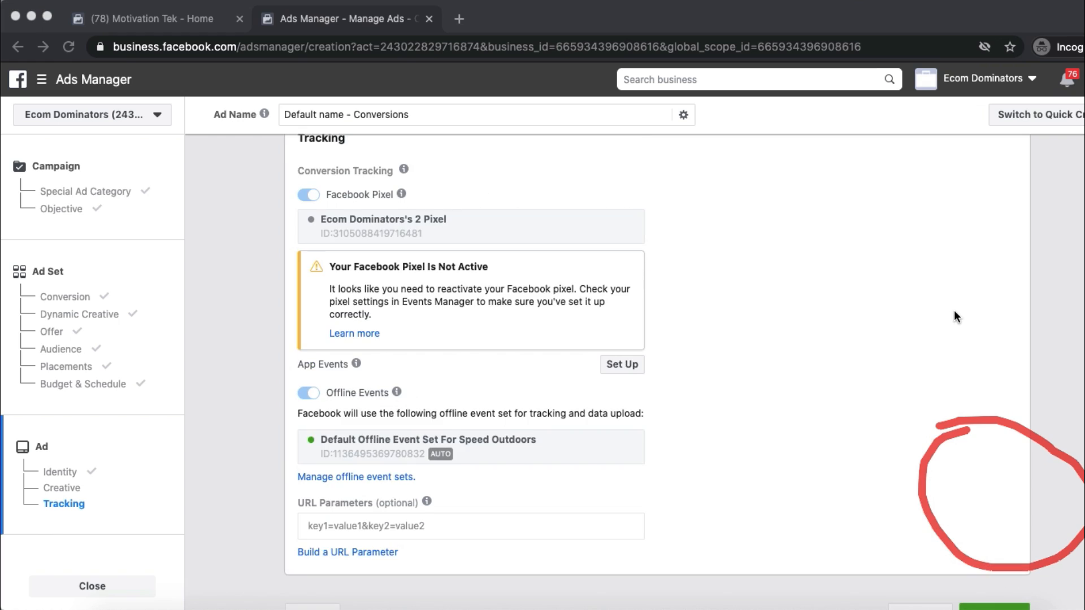
scroll(989, 339, up, 1)
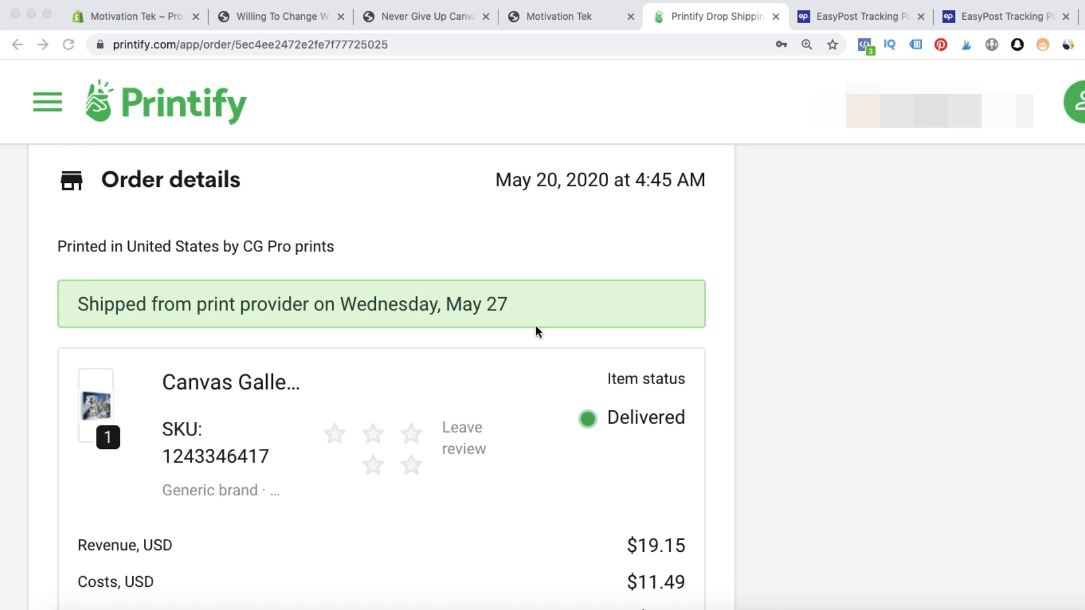
Check the canvas order's date in Printify and the delivery dates on both EasyPost tracking pages.
mouse_move(484, 151)
mouse_down()
mouse_move(539, 151)
mouse_move(617, 236)
mouse_move(520, 160)
mouse_up()
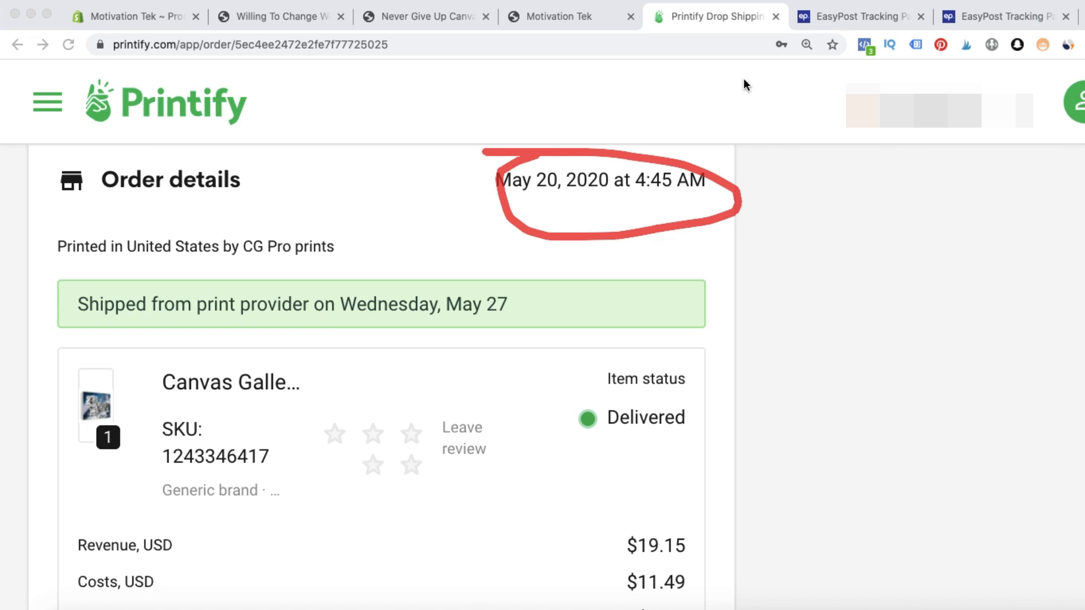
key(Escape)
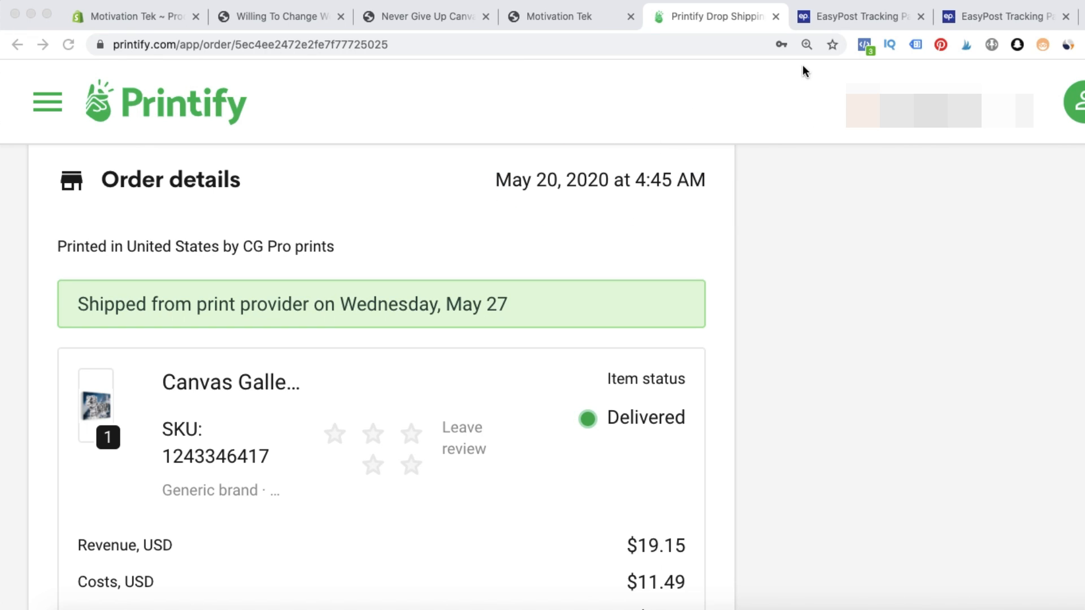
click(800, 26)
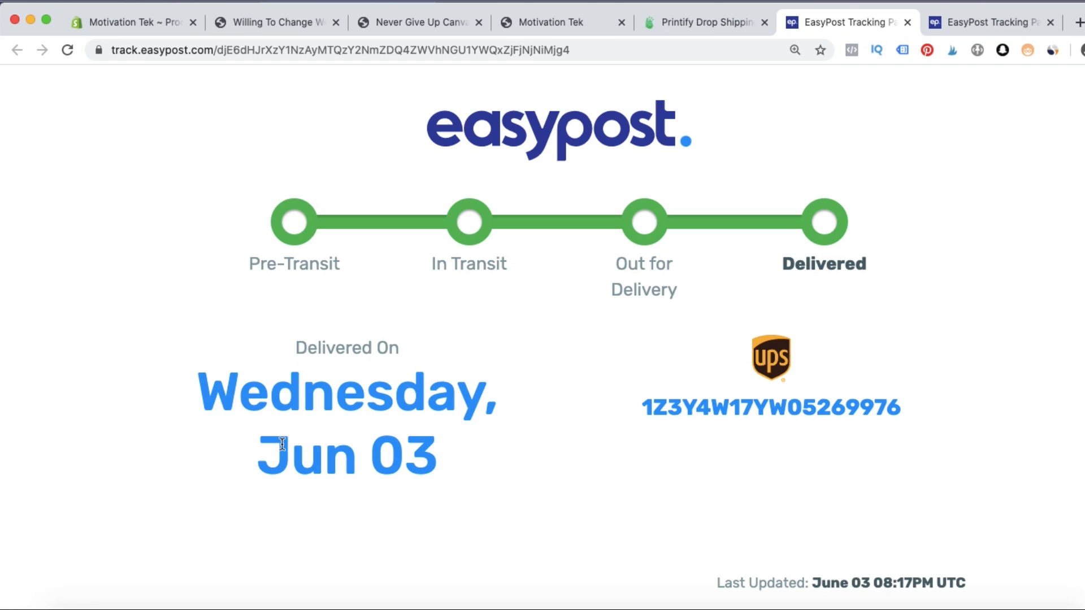
click(970, 28)
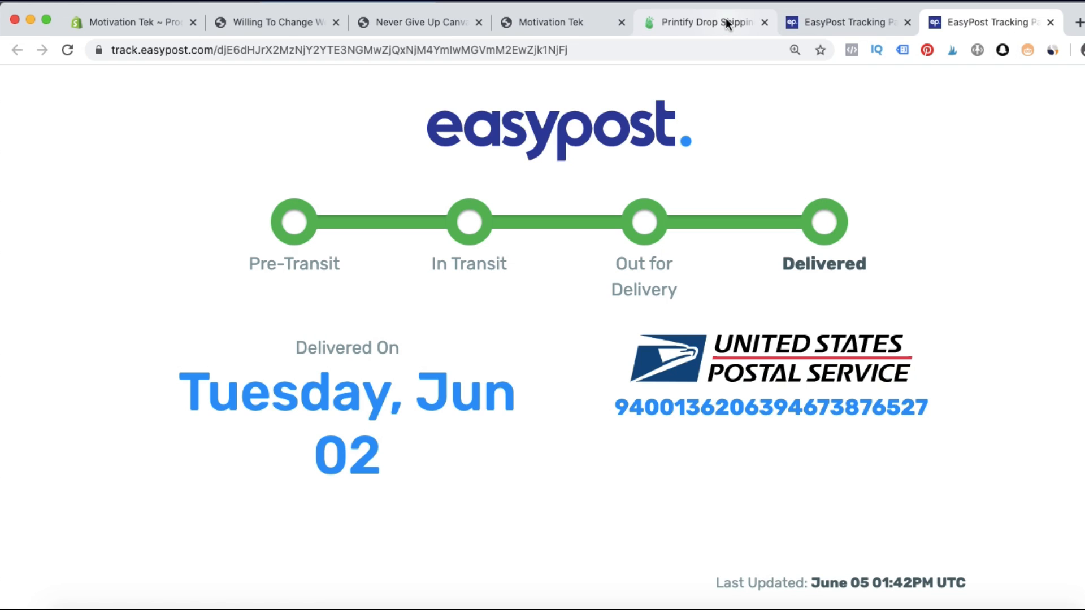
View the store pages of the Willing To Change Women's Premium Tee and the Never Give Up Canvas Gallery Wraps.
click(296, 17)
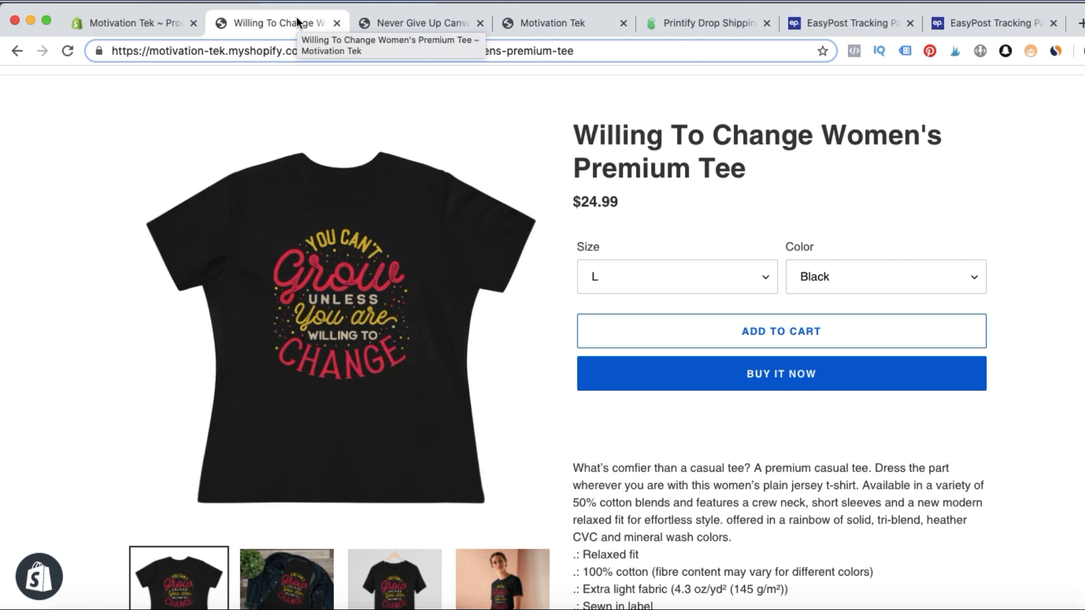
click(388, 22)
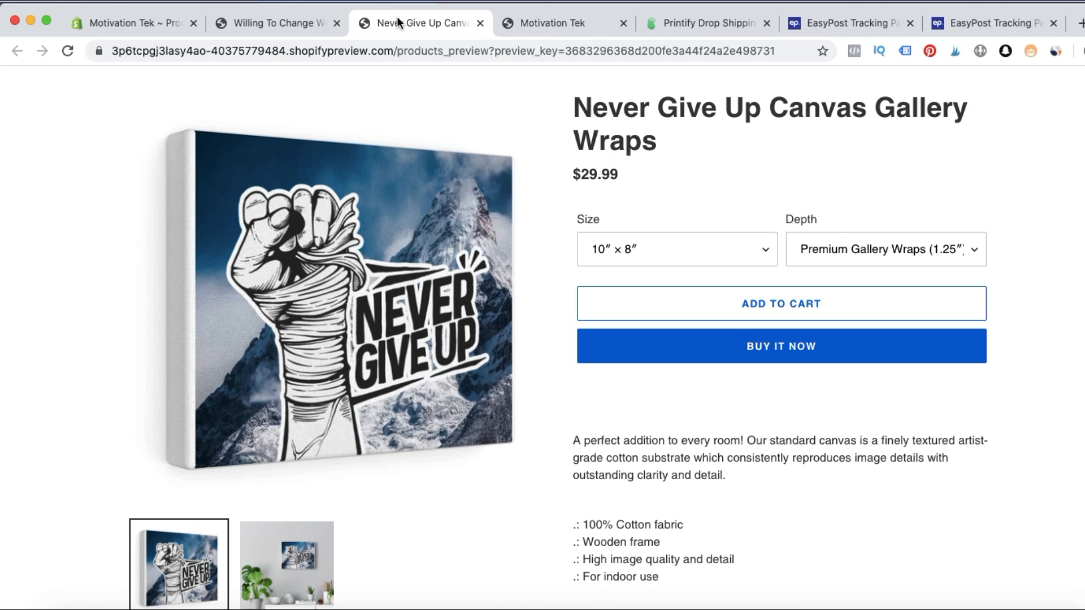